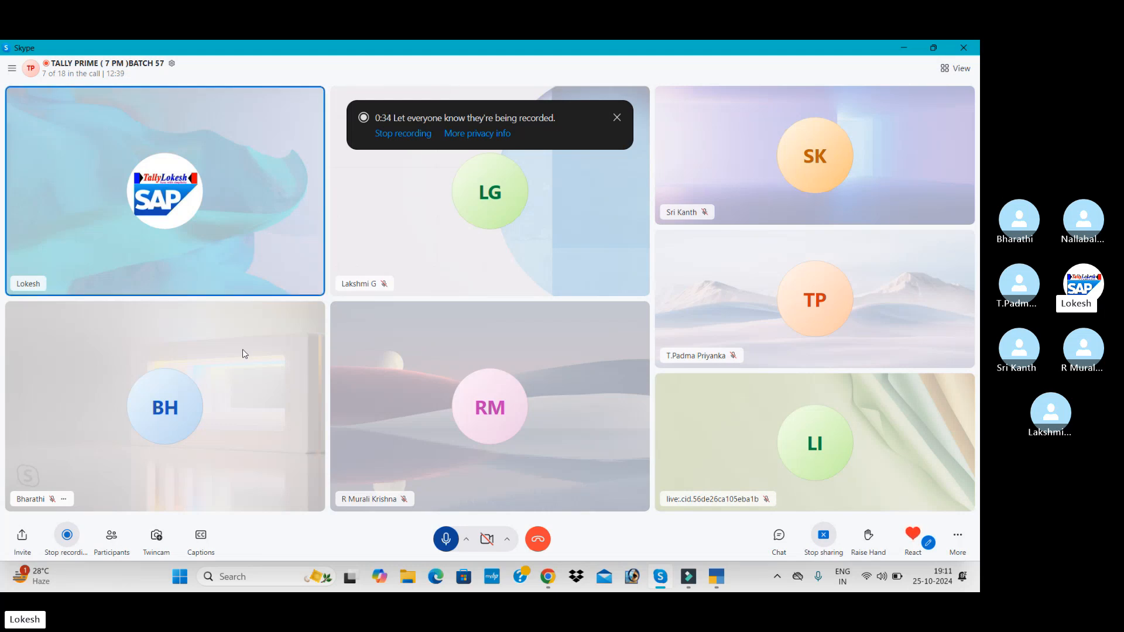
Switch to TallyPrime and open the creation form for a new company
{"action": "key", "text": "alt+Tab"}
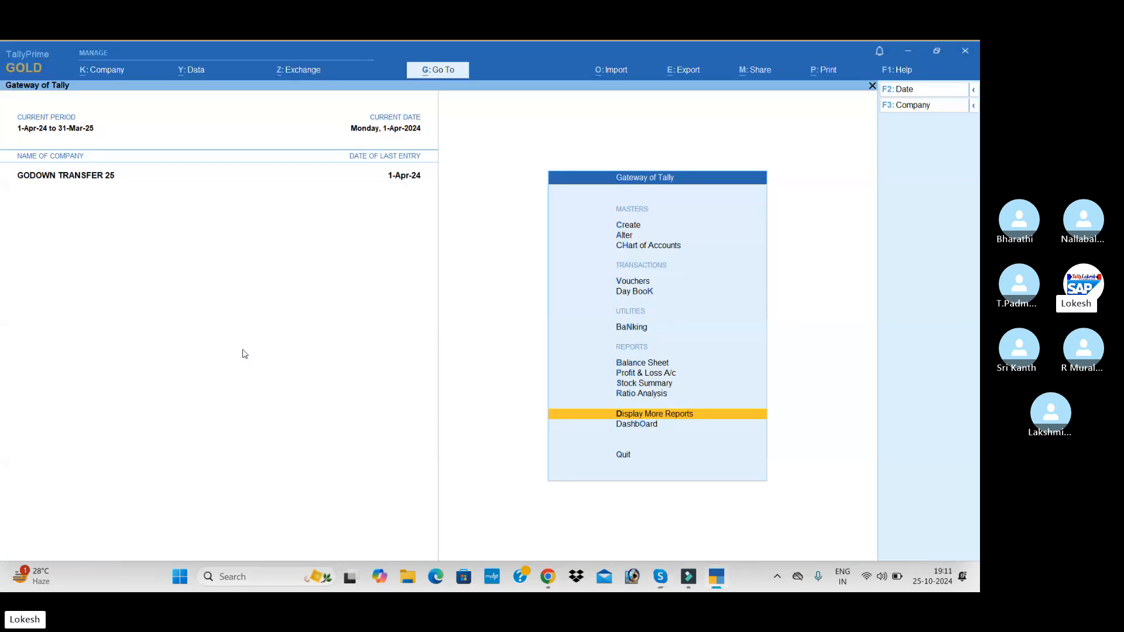
{"action": "left_click", "coordinate": [904, 106]}
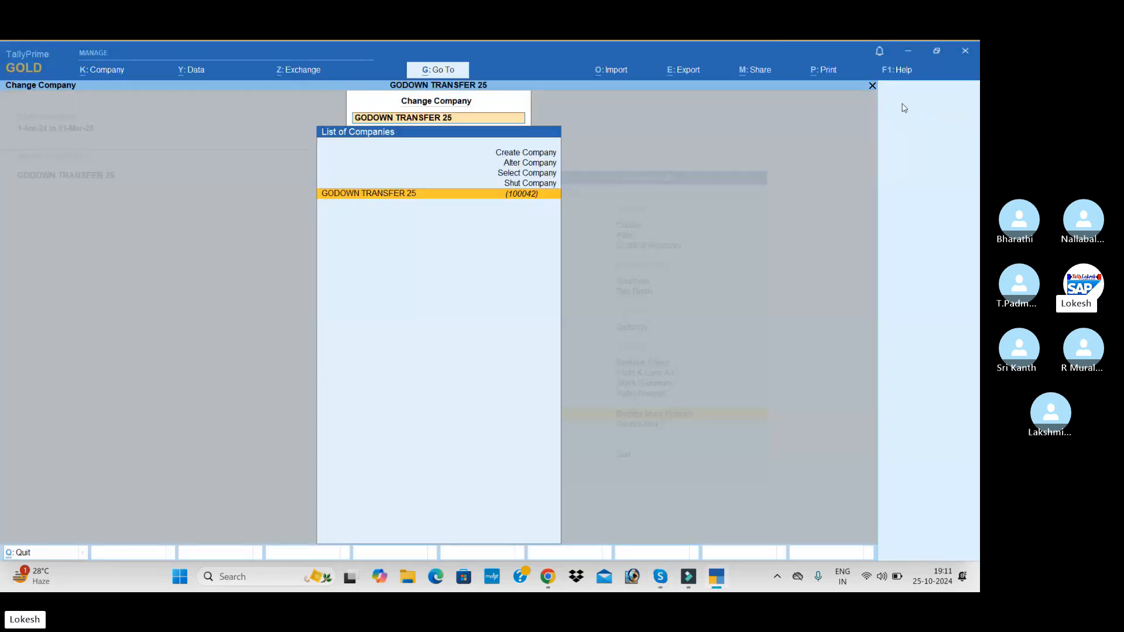
{"action": "key", "text": "Return"}
{"action": "key", "text": "Return"}
{"action": "key", "text": "Return"}
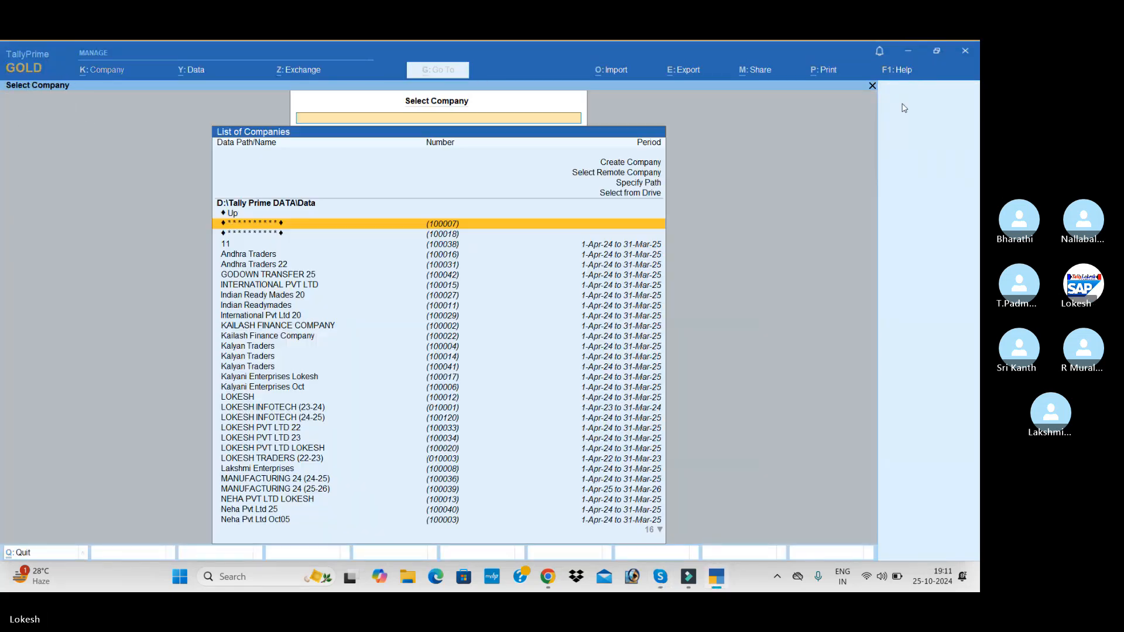
{"action": "key", "text": "Up"}
{"action": "key", "text": "Up"}
{"action": "key", "text": "Up"}
{"action": "key", "text": "Up"}
{"action": "key", "text": "Up"}
{"action": "key", "text": "Up"}
{"action": "key", "text": "Return"}
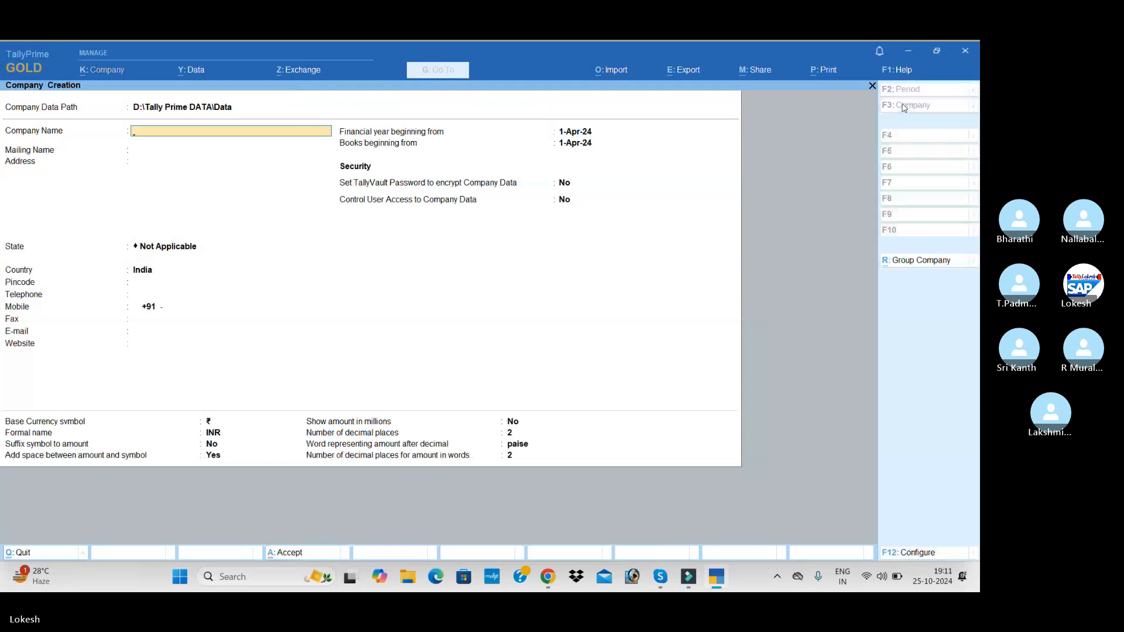
Create the company UNIVERSAL HOME NEEDS 25 with Andhra Pradesh as its state
{"action": "type", "text": "UNIVERSAL HOME NEED"}
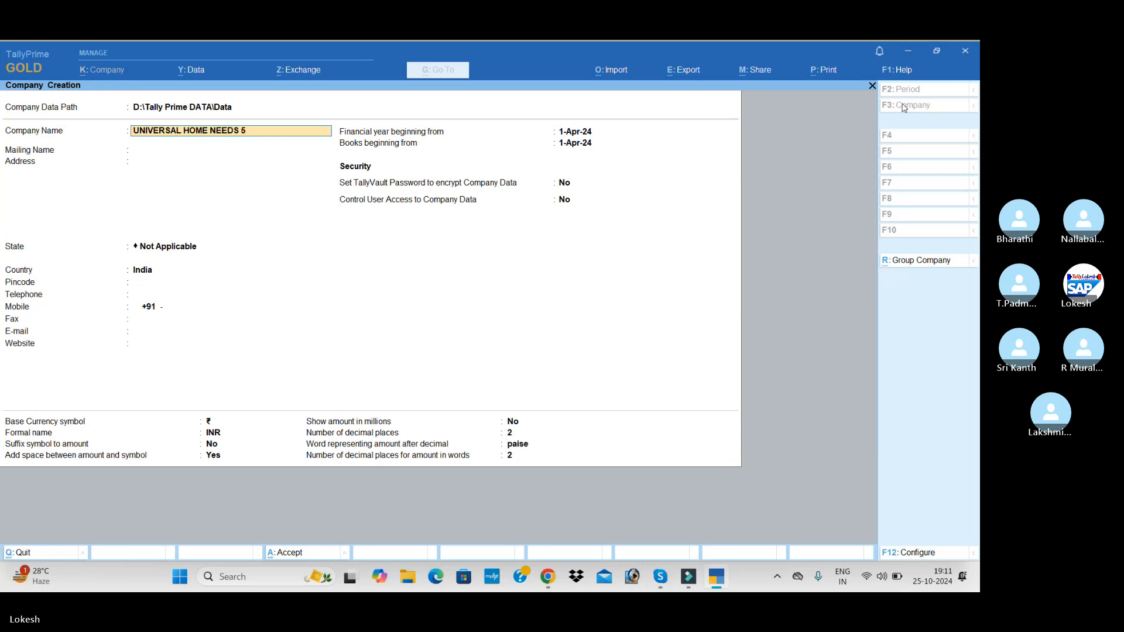
{"action": "type", "text": "S 5"}
{"action": "key", "text": "BackSpace"}
{"action": "type", "text": "25"}
{"action": "key", "text": "Return"}
{"action": "key", "text": "Return"}
{"action": "key", "text": "Return"}
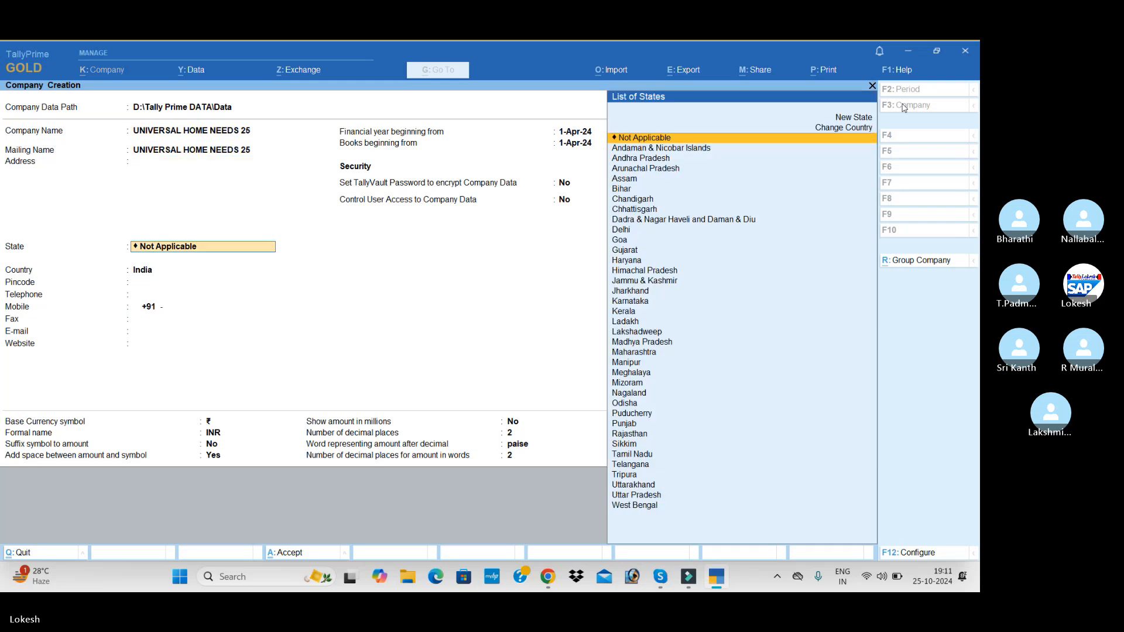
{"action": "key", "text": "Down"}
{"action": "key", "text": "Down"}
{"action": "key", "text": "Return"}
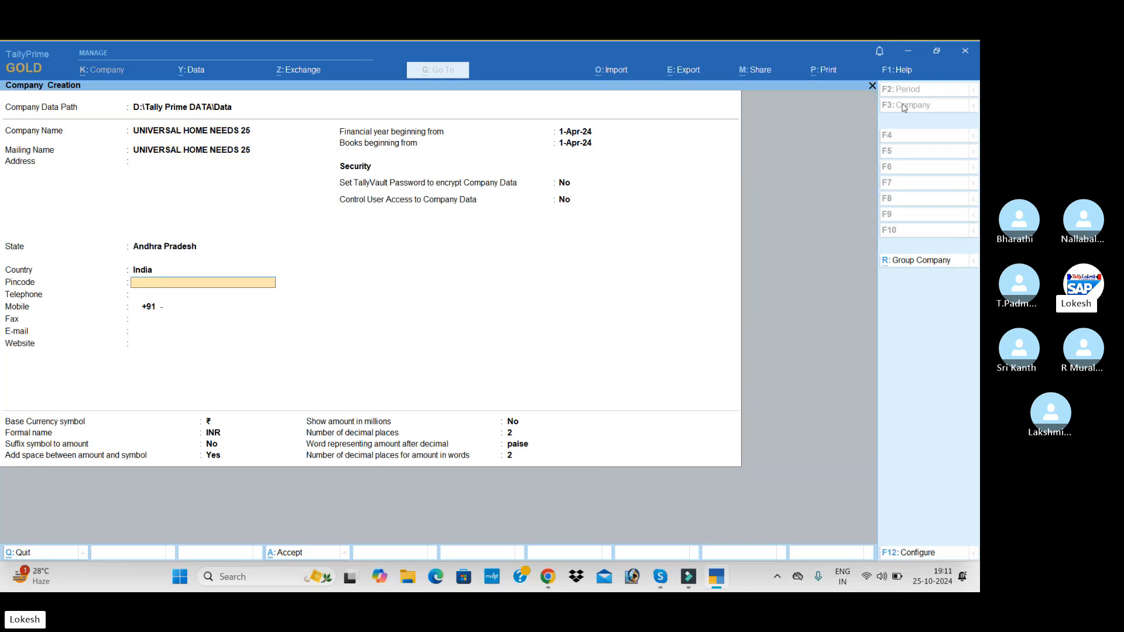
{"action": "key", "text": "ctrl+a"}
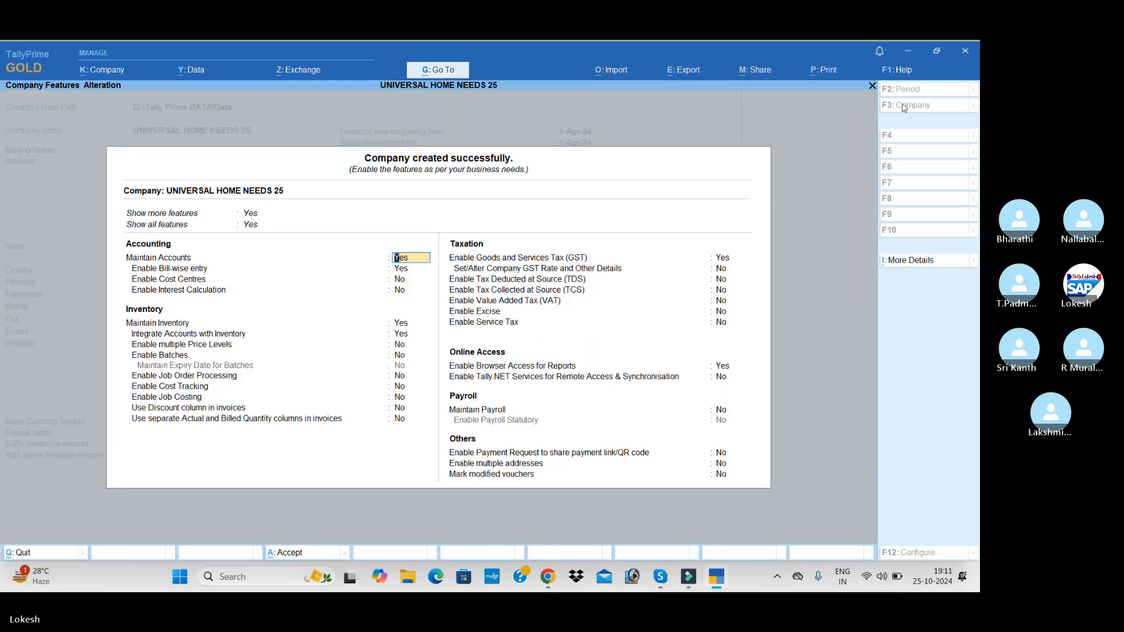
Turn off bill-wise entry in the new company's accounting features
{"action": "key", "text": "Return"}
{"action": "type", "text": "N"}
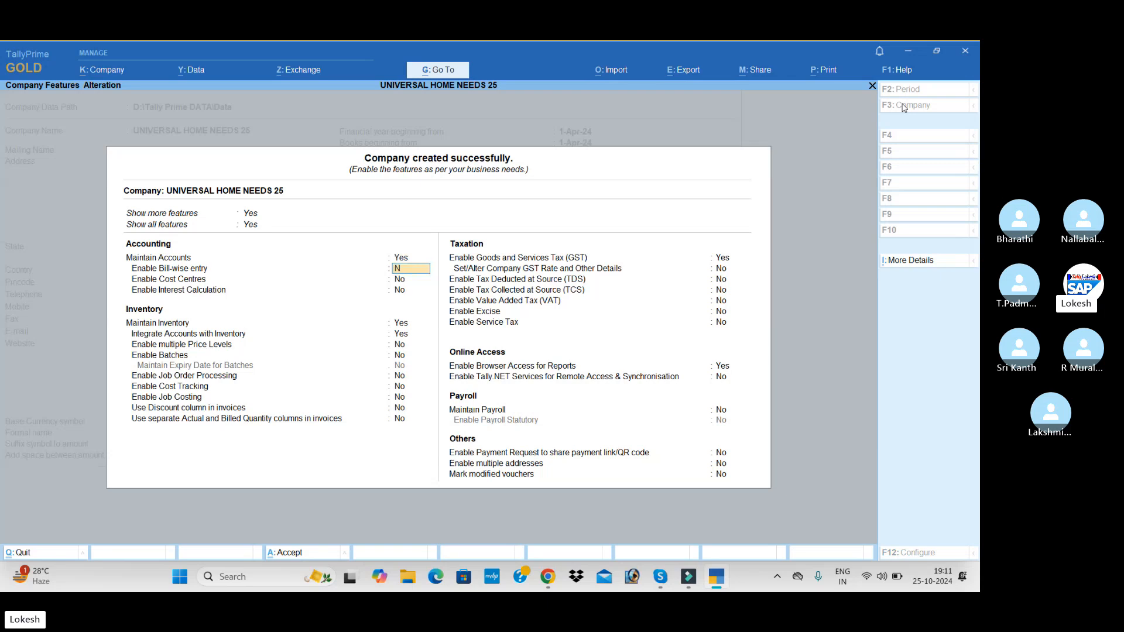
{"action": "key", "text": "Return"}
{"action": "key", "text": "Return"}
{"action": "key", "text": "Return"}
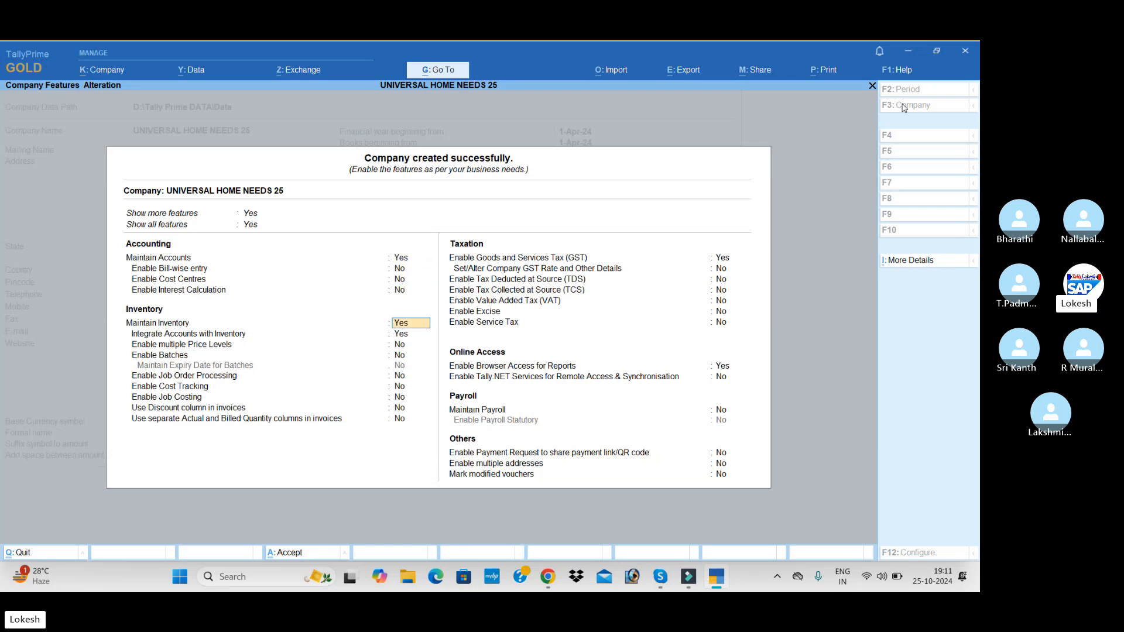
Enable batches and expiry dates for batches, and accept the remaining company features with GST enabled
{"action": "key", "text": "Return"}
{"action": "key", "text": "Return"}
{"action": "key", "text": "Return"}
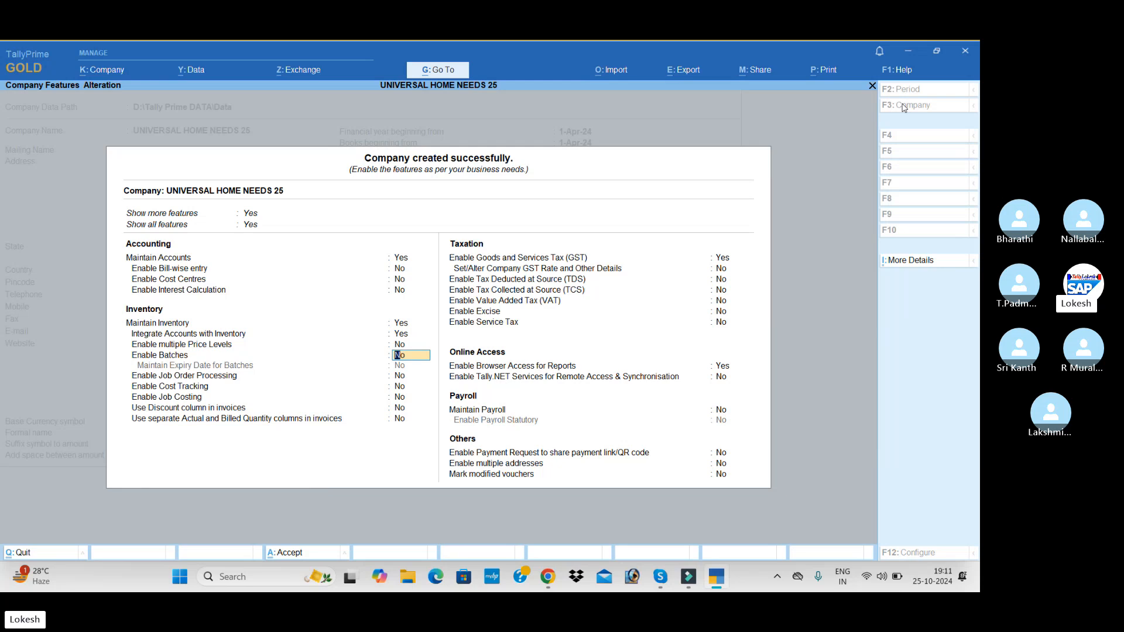
{"action": "key", "text": "y"}
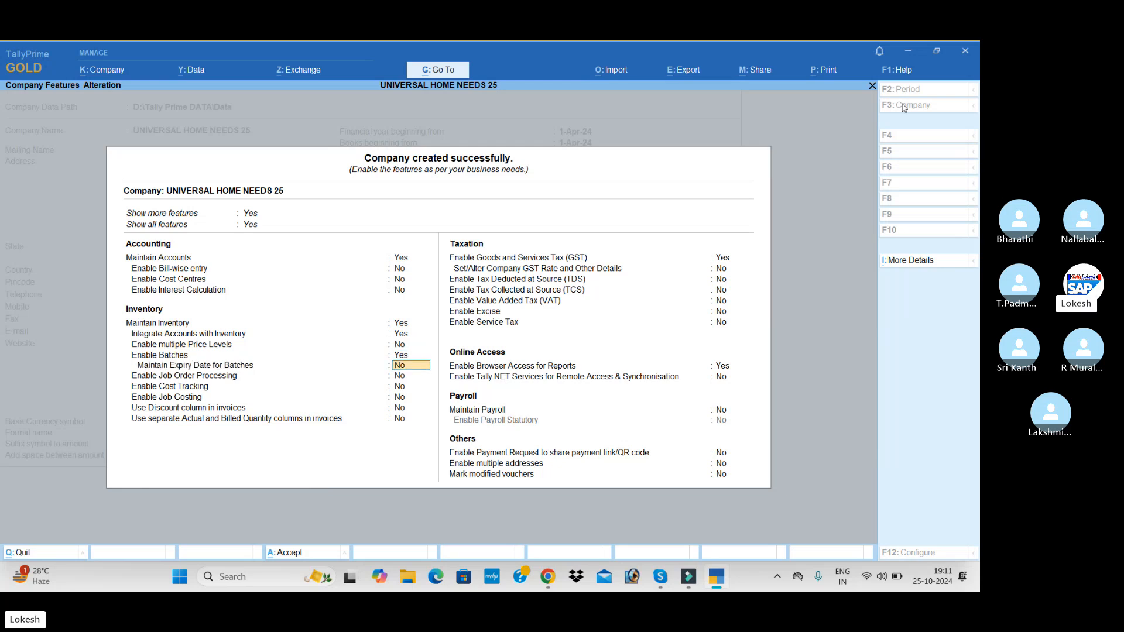
{"action": "type", "text": "Y"}
{"action": "key", "text": "Return"}
{"action": "key", "text": "Return"}
{"action": "key", "text": "Return"}
{"action": "key", "text": "Return"}
{"action": "key", "text": "Return"}
{"action": "key", "text": "Return"}
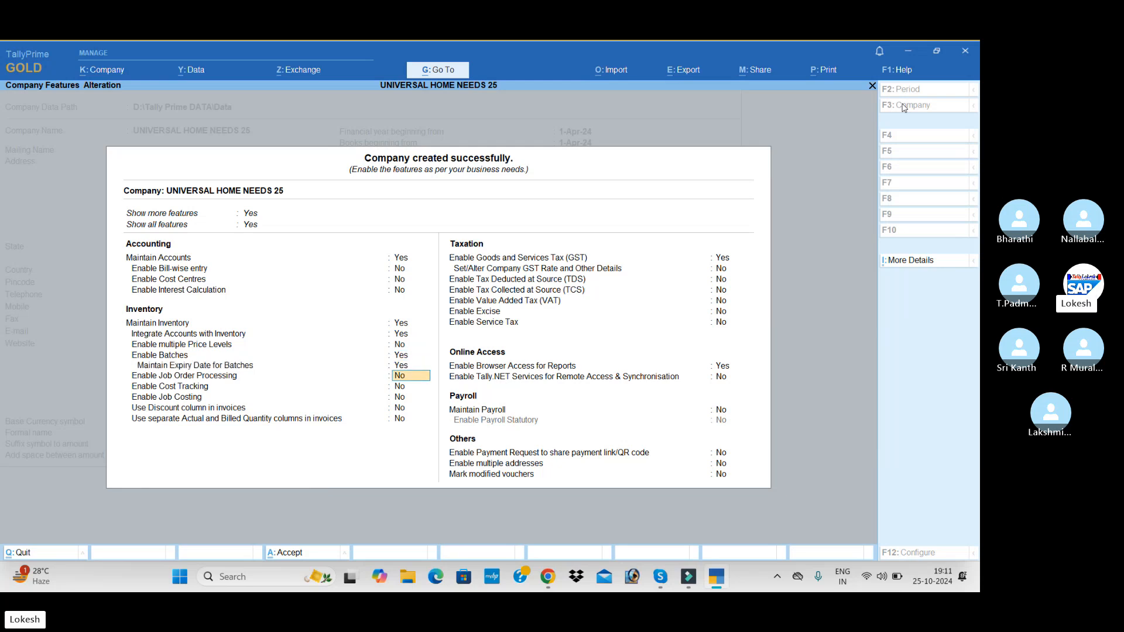
{"action": "key", "text": "Return"}
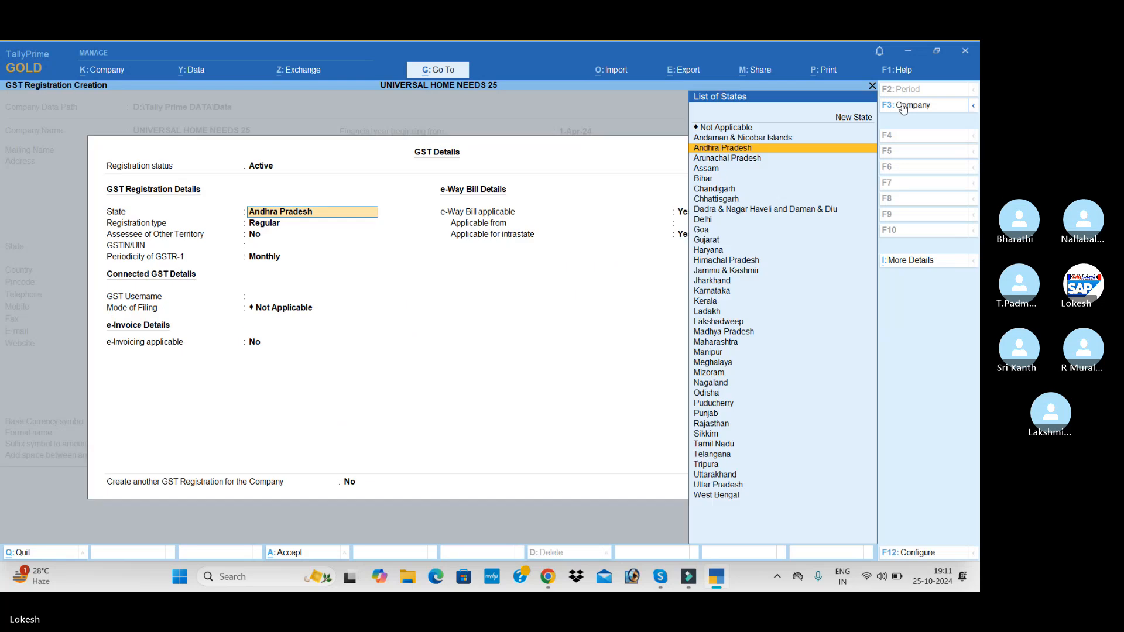
Save the company's GST registration for Andhra Pradesh as Regular, with 37 as the GSTIN/UIN entry
{"action": "key", "text": "Return"}
{"action": "key", "text": "Return"}
{"action": "key", "text": "Return"}
{"action": "type", "text": "37"}
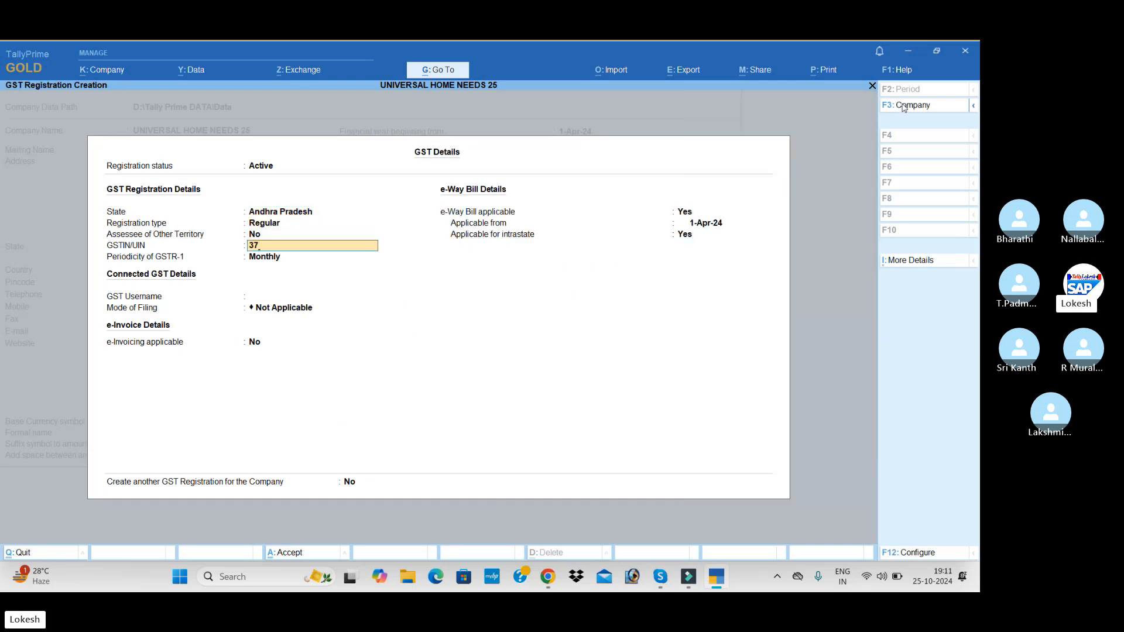
{"action": "key", "text": "Return"}
{"action": "key", "text": "ctrl"}
{"action": "key", "text": "ctrl+a"}
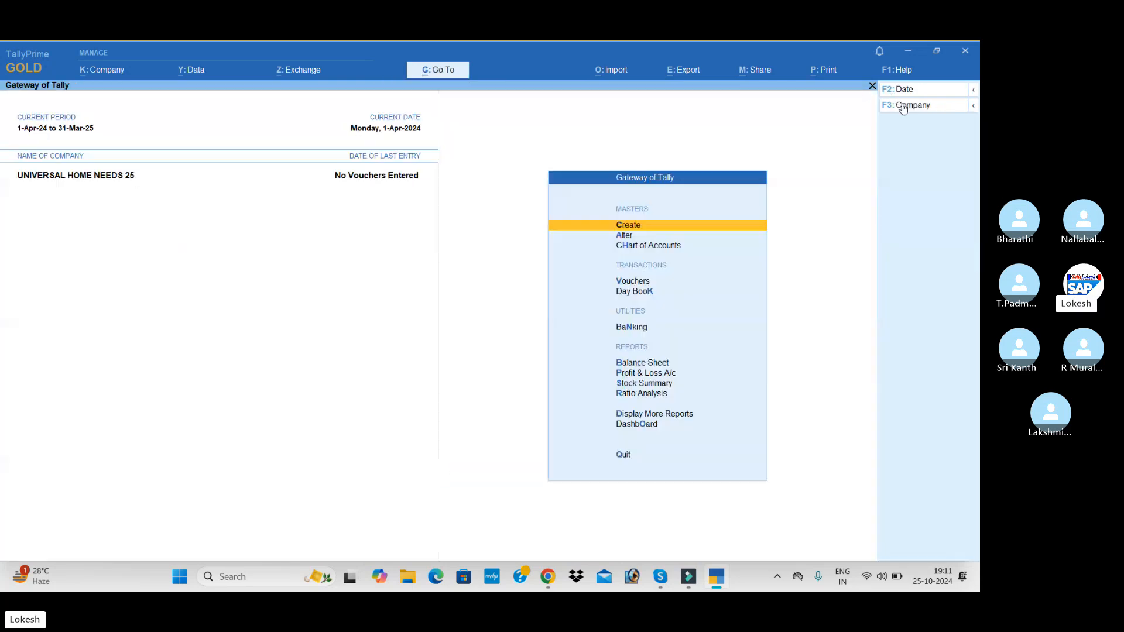
Start a new receipt voucher in the company
{"action": "key", "text": "Down"}
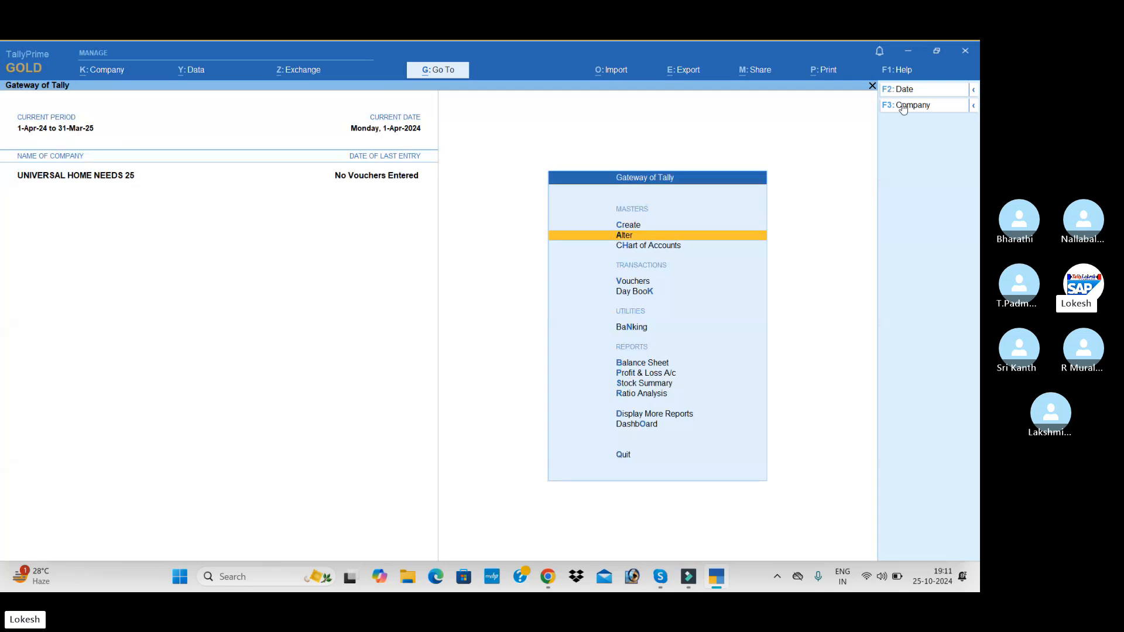
{"action": "key", "text": "Down"}
{"action": "key", "text": "Down"}
{"action": "key", "text": "Down"}
{"action": "key", "text": "Up"}
{"action": "key", "text": "Return"}
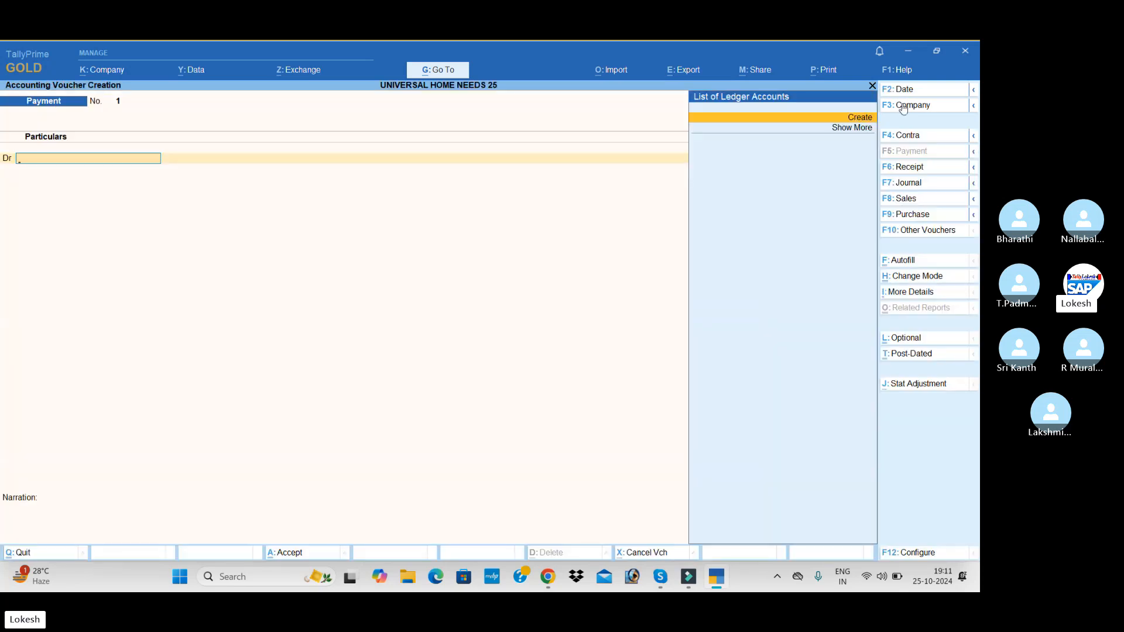
{"action": "left_click", "coordinate": [910, 175]}
Create the ledger Capital under Capital Account from within the receipt voucher
{"action": "key", "text": "alt+c"}
{"action": "type", "text": "C"}
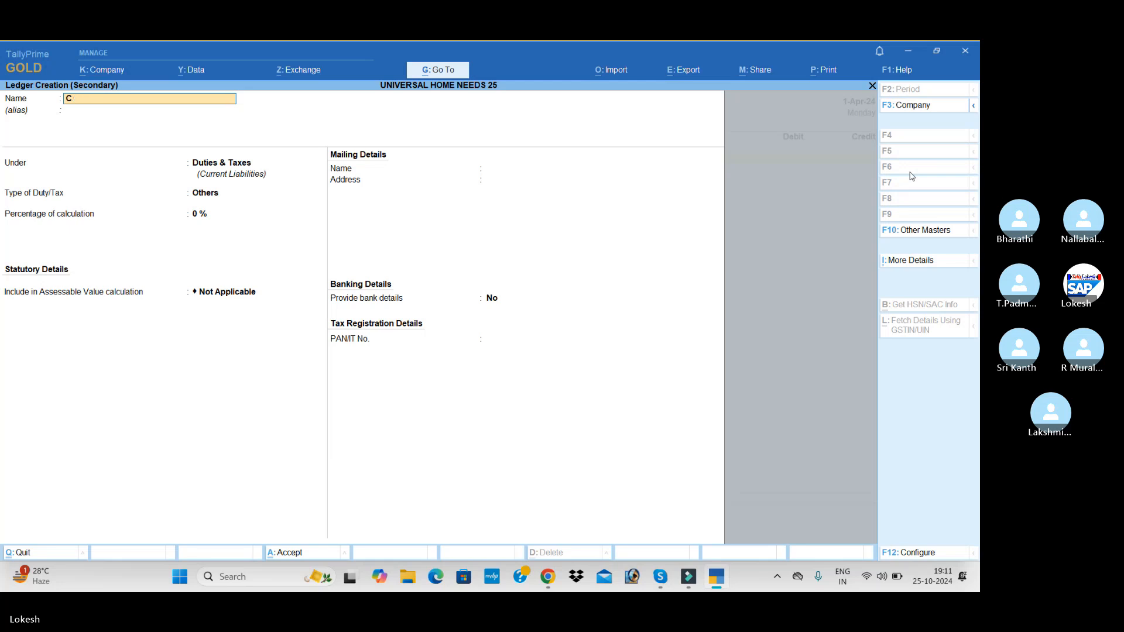
{"action": "type", "text": "Aapitla"}
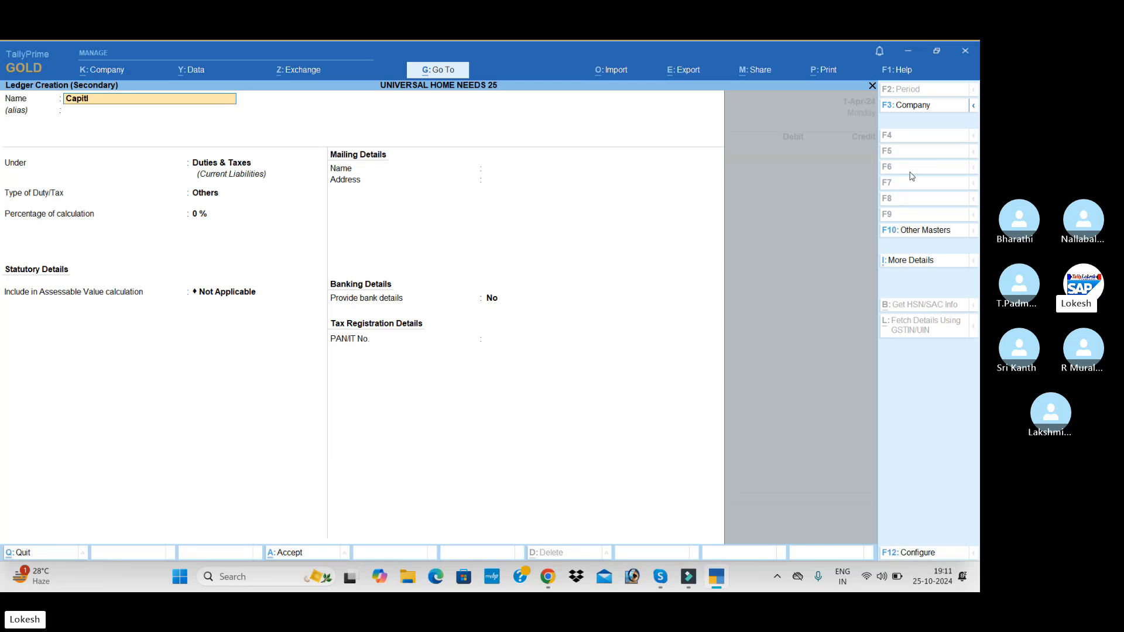
{"action": "key", "text": "BackSpace"}
{"action": "type", "text": "a"}
{"action": "key", "text": "Return"}
{"action": "key", "text": "Return"}
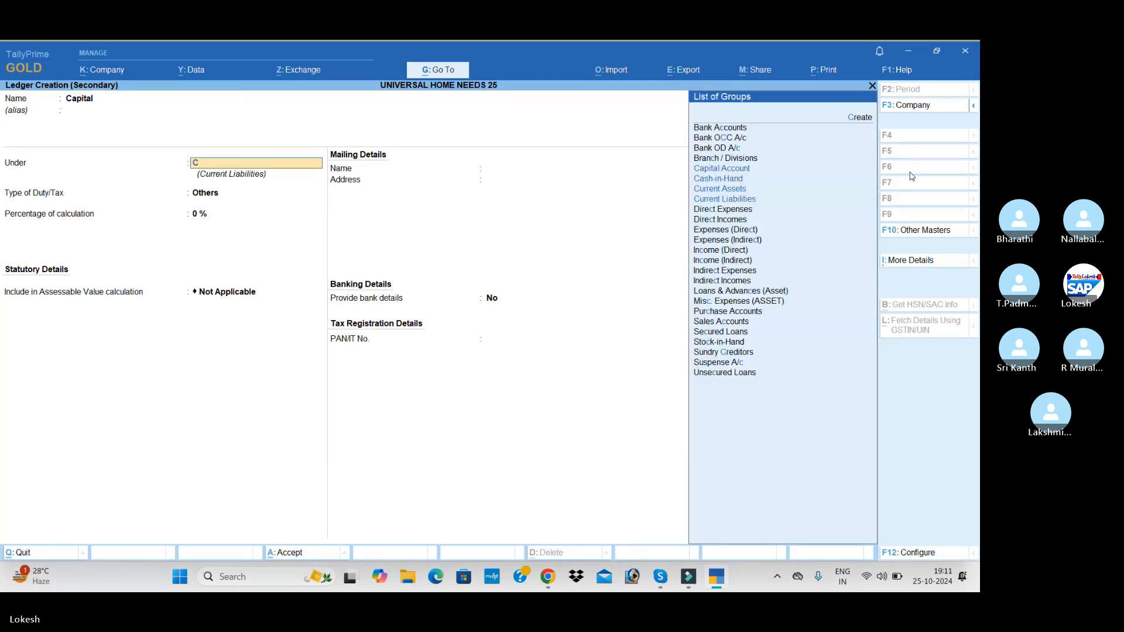
{"action": "type", "text": "ca"}
{"action": "key", "text": "Return"}
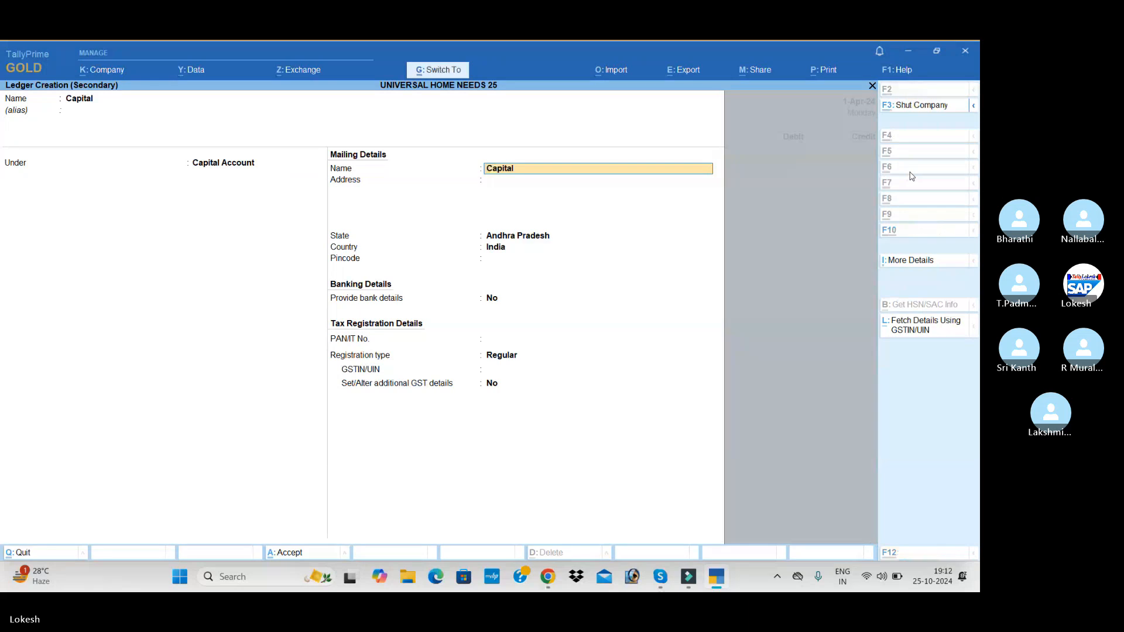
{"action": "key", "text": "ctrl+a"}
Credit Capital with 500000, debit Cash for the same amount, and save the receipt voucher
{"action": "type", "text": "500000"}
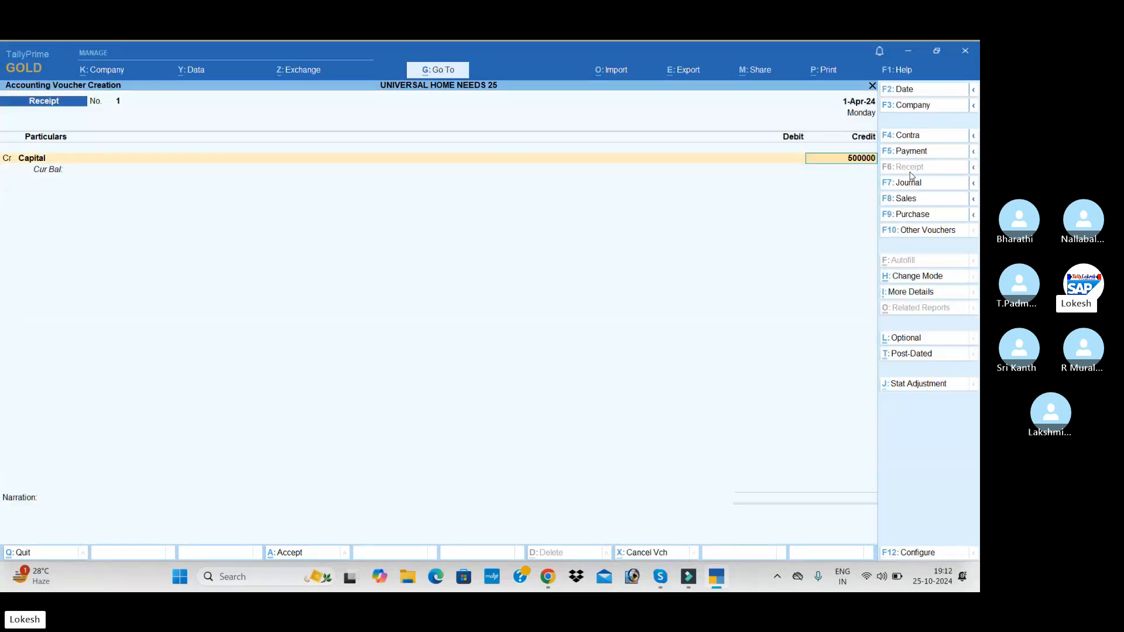
{"action": "key", "text": "Return"}
{"action": "key", "text": "Down"}
{"action": "key", "text": "Return"}
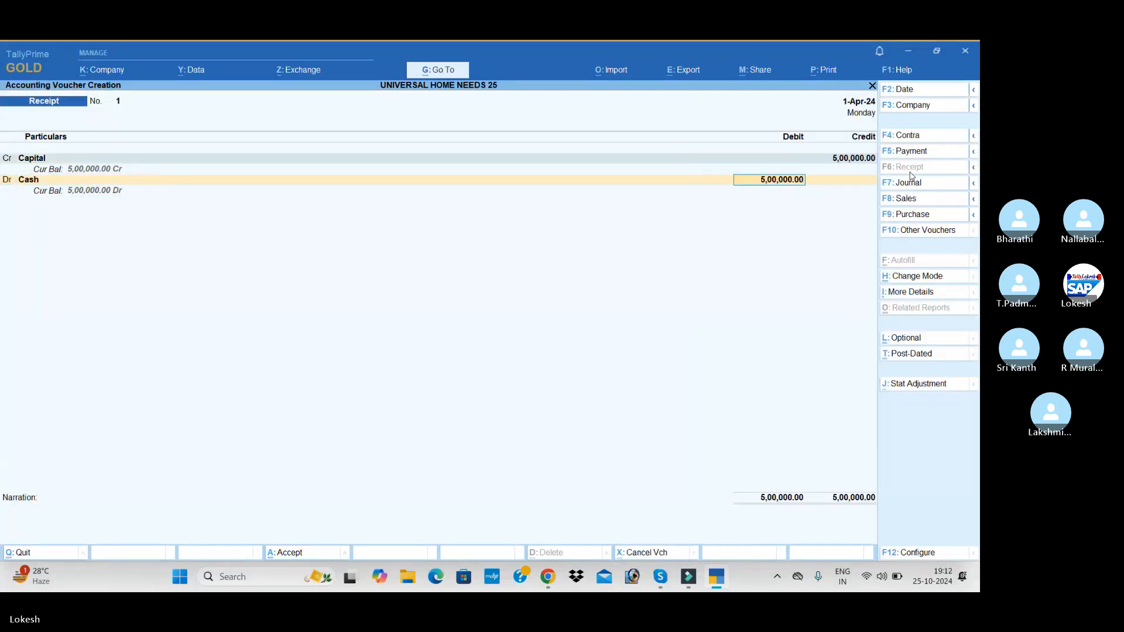
{"action": "key", "text": "Return"}
{"action": "key", "text": "Return"}
{"action": "key", "text": "Return"}
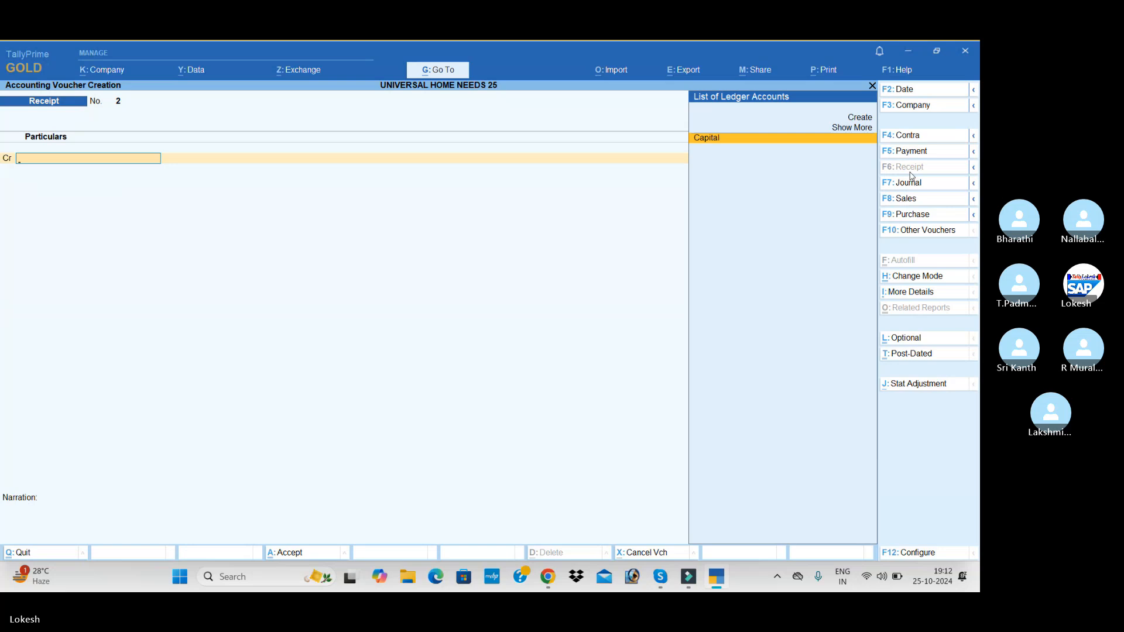
Start a purchase voucher and create the party ledger Arjun Traders under Sundry Creditors
{"action": "left_click", "coordinate": [927, 216]}
{"action": "key", "text": "Return"}
{"action": "key", "text": "alt+c"}
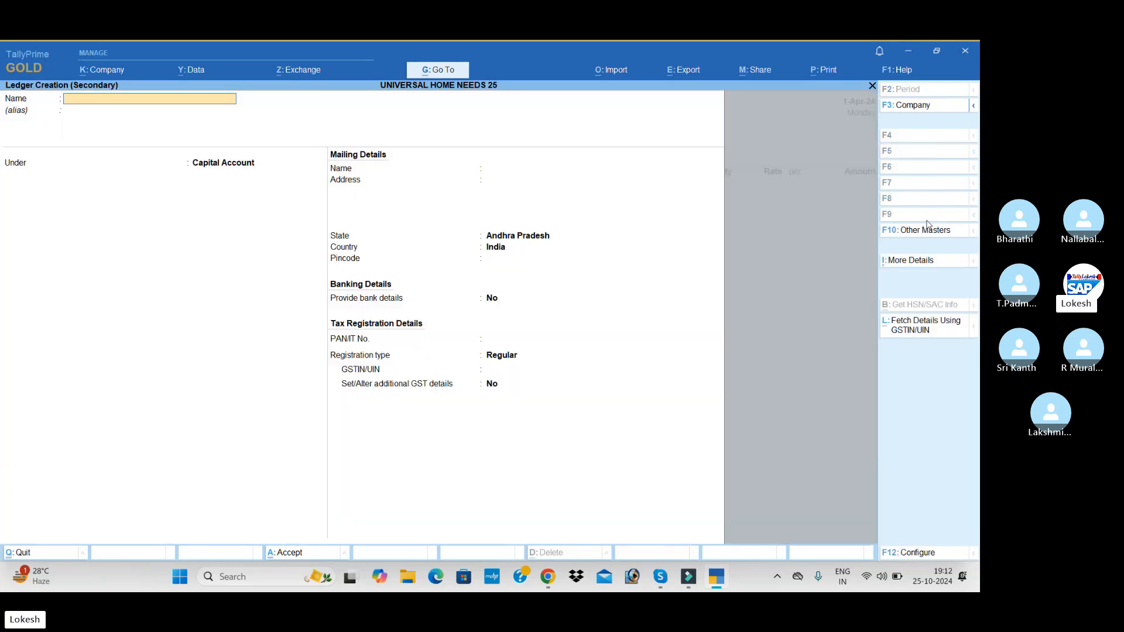
{"action": "type", "text": "Ar"}
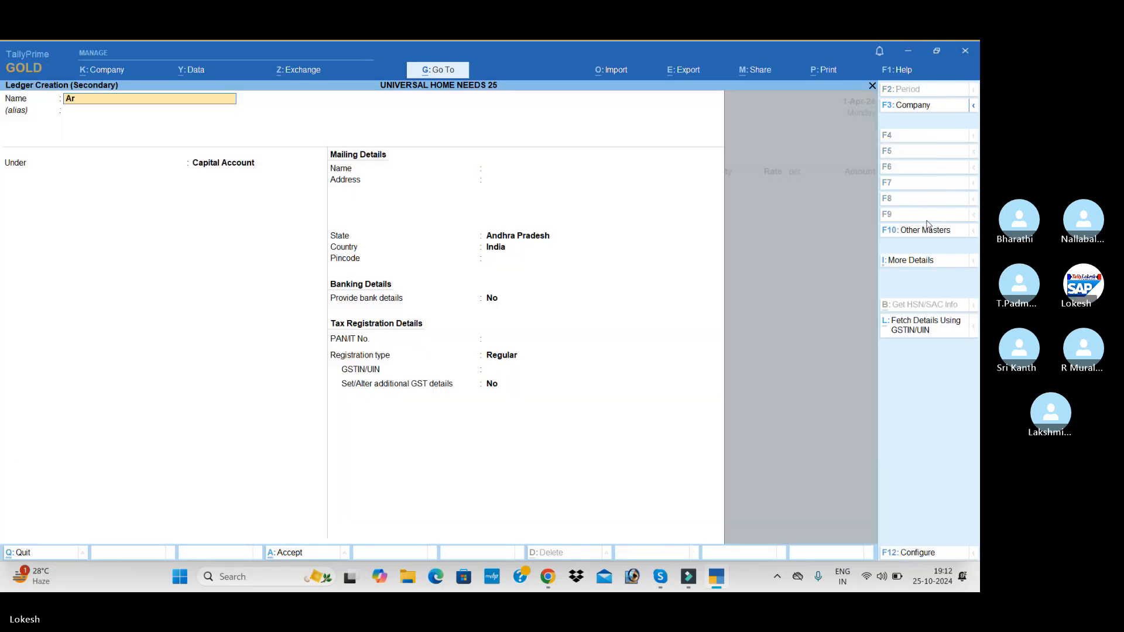
{"action": "type", "text": "jun Traders"}
{"action": "key", "text": "Return"}
{"action": "key", "text": "Return"}
{"action": "type", "text": "Sun"}
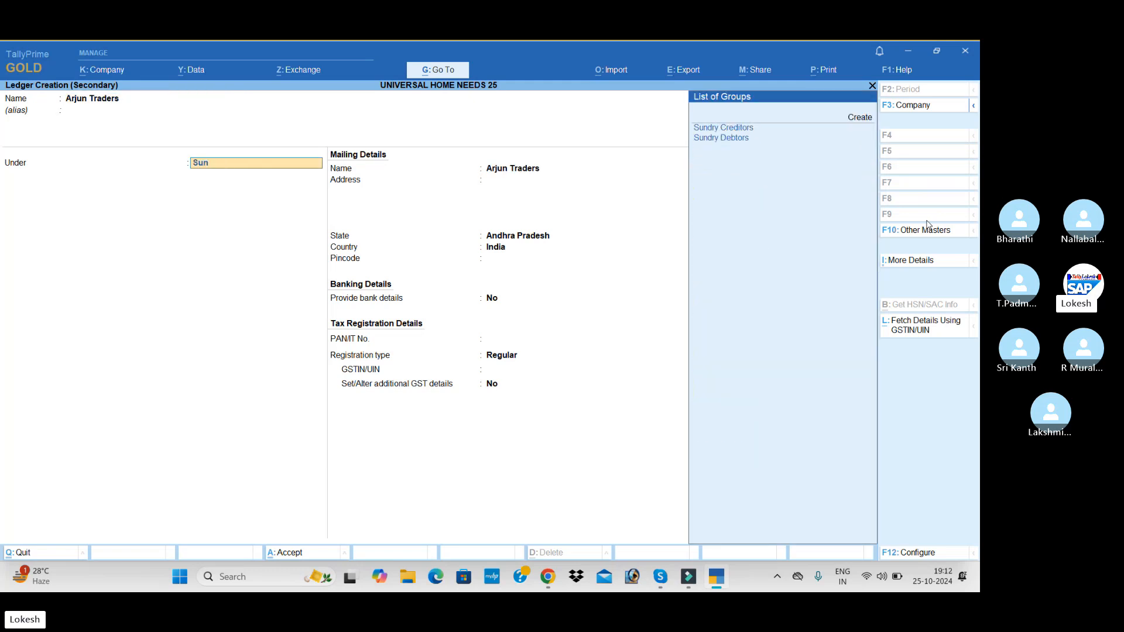
{"action": "key", "text": "Return"}
Enter 37 as Arjun Traders' GSTIN/UIN with Regular registration, save the ledger, and accept the party details
{"action": "key", "text": "Return"}
{"action": "key", "text": "Return"}
{"action": "key", "text": "Return"}
{"action": "key", "text": "Return"}
{"action": "key", "text": "Return"}
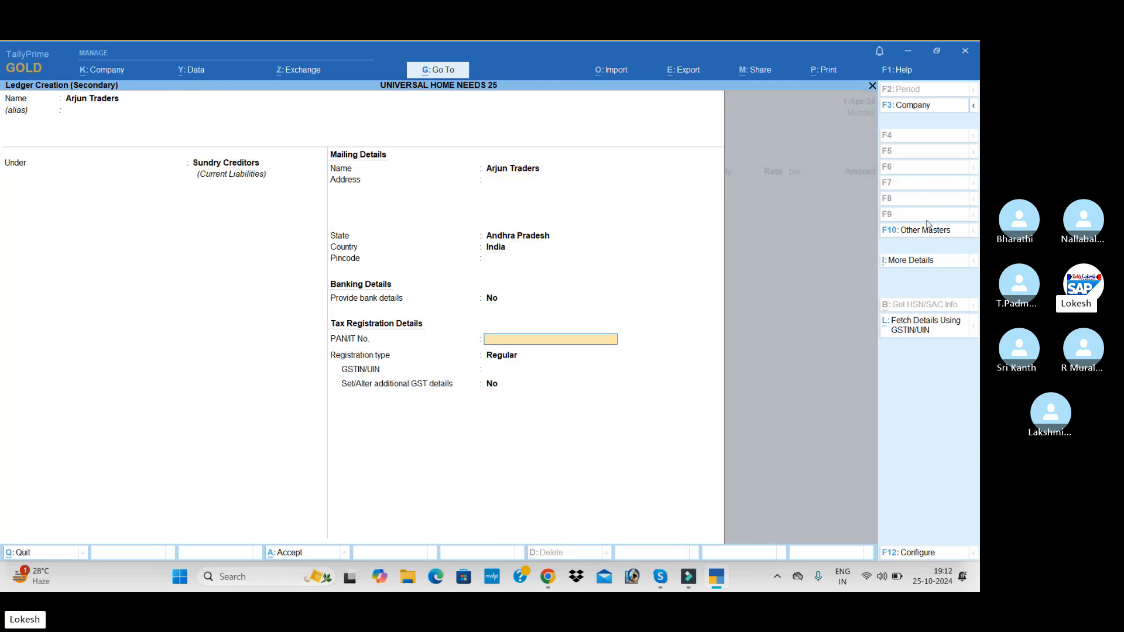
{"action": "key", "text": "Return"}
{"action": "key", "text": "Return"}
{"action": "type", "text": "37"}
{"action": "key", "text": "Return"}
{"action": "key", "text": "Return"}
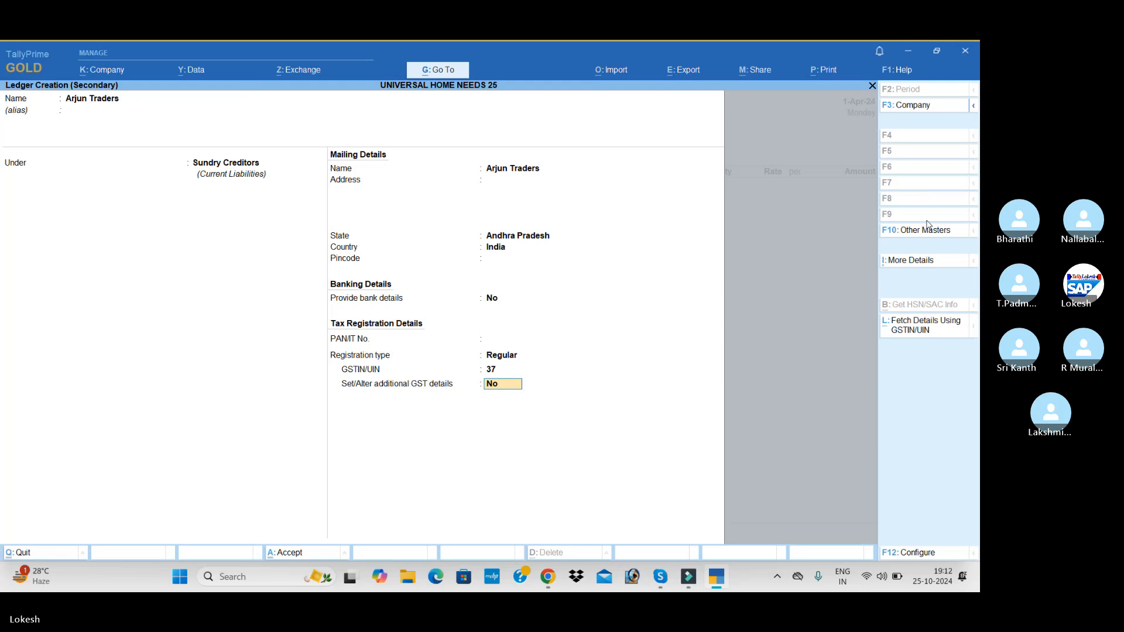
{"action": "key", "text": "ctrl+a"}
{"action": "key", "text": "ctrl+a"}
{"action": "key", "text": "ctrl+a"}
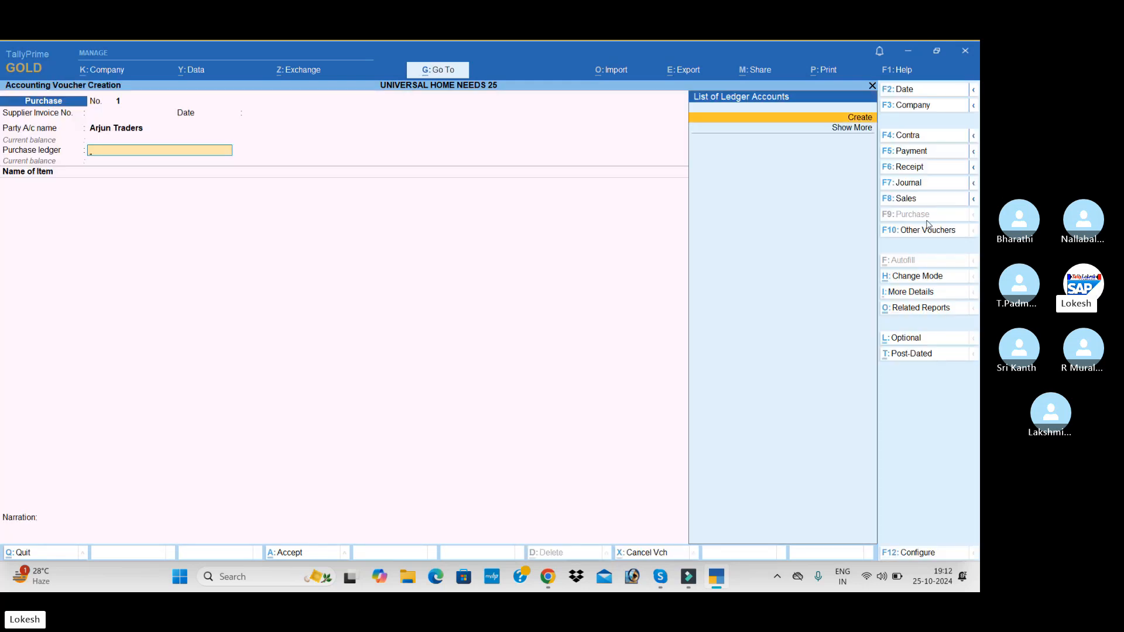
Create a purchase ledger named Purchase under the Purchase Accounts group
{"action": "key", "text": "Return"}
{"action": "type", "text": "Ppu"}
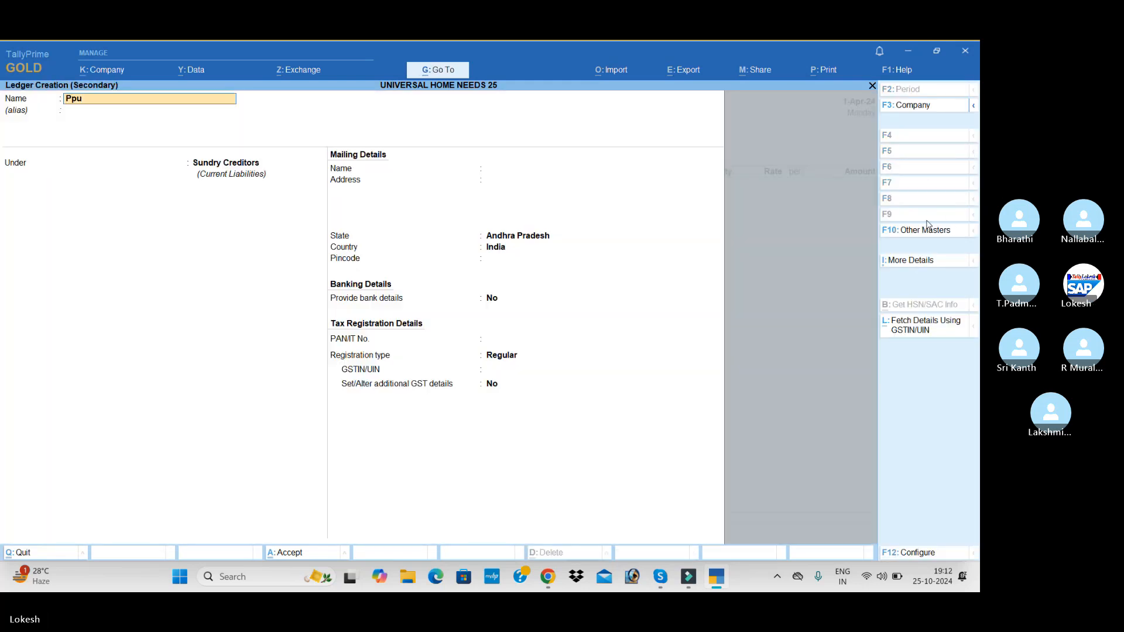
{"action": "type", "text": "rchase"}
{"action": "key", "text": "Return"}
{"action": "type", "text": "Pu"}
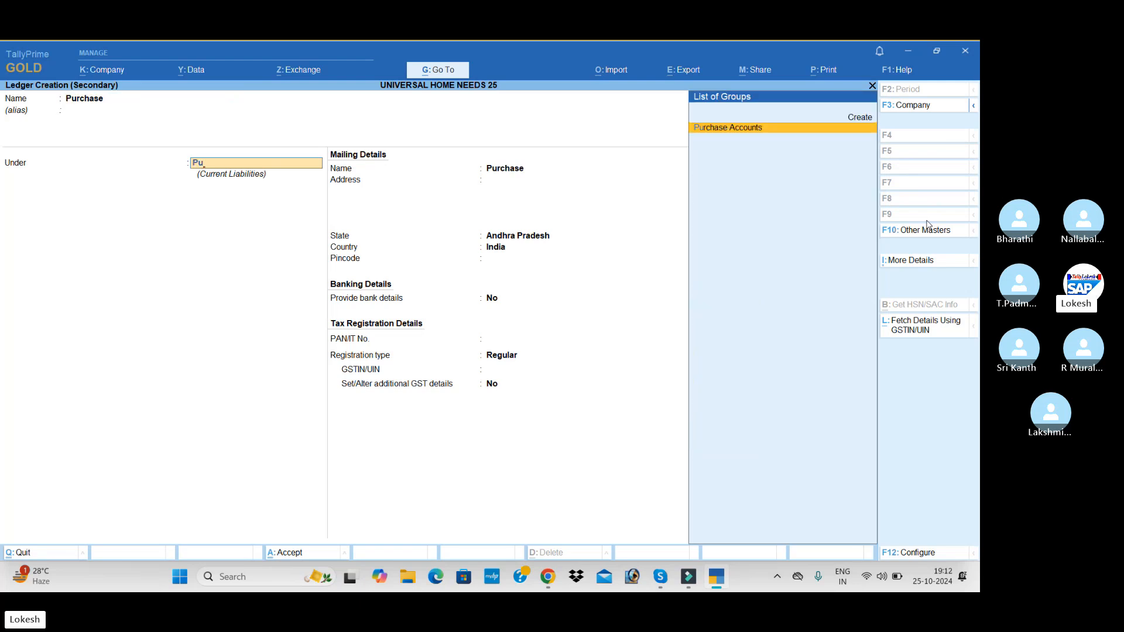
{"action": "key", "text": "Return"}
Keep the Purchase ledger under Purchase Accounts, set its type of supply to Goods, and save it
{"action": "key", "text": "Return"}
{"action": "key", "text": "Return"}
{"action": "key", "text": "Return"}
{"action": "key", "text": "Return"}
{"action": "key", "text": "Return"}
{"action": "key", "text": "Return"}
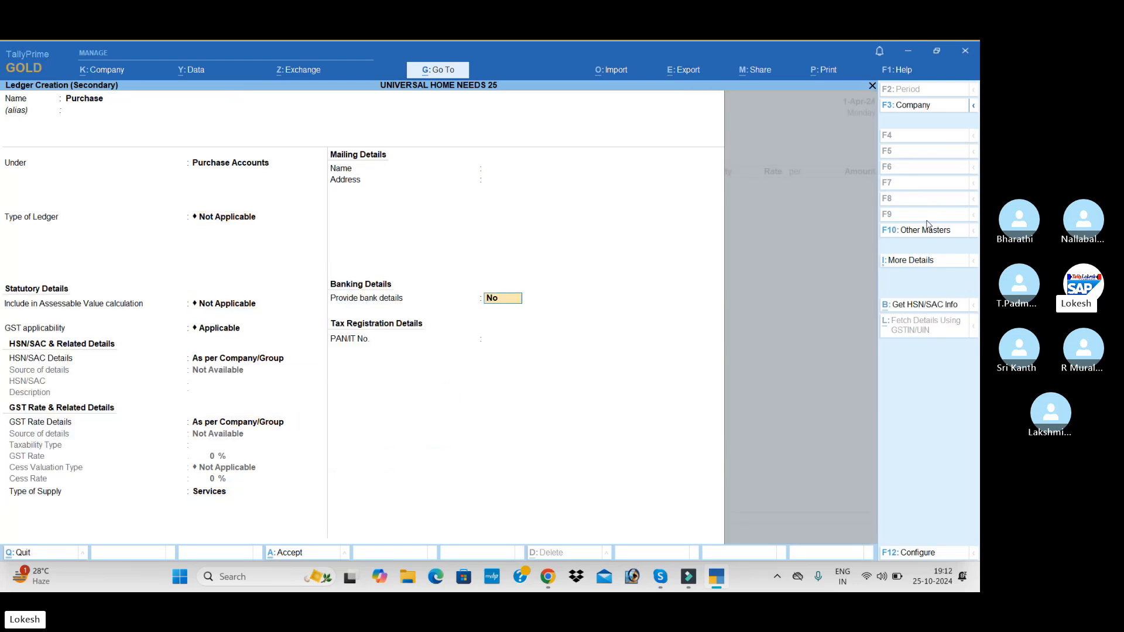
{"action": "key", "text": "BackSpace"}
{"action": "key", "text": "Up"}
{"action": "key", "text": "Return"}
{"action": "key", "text": "Return"}
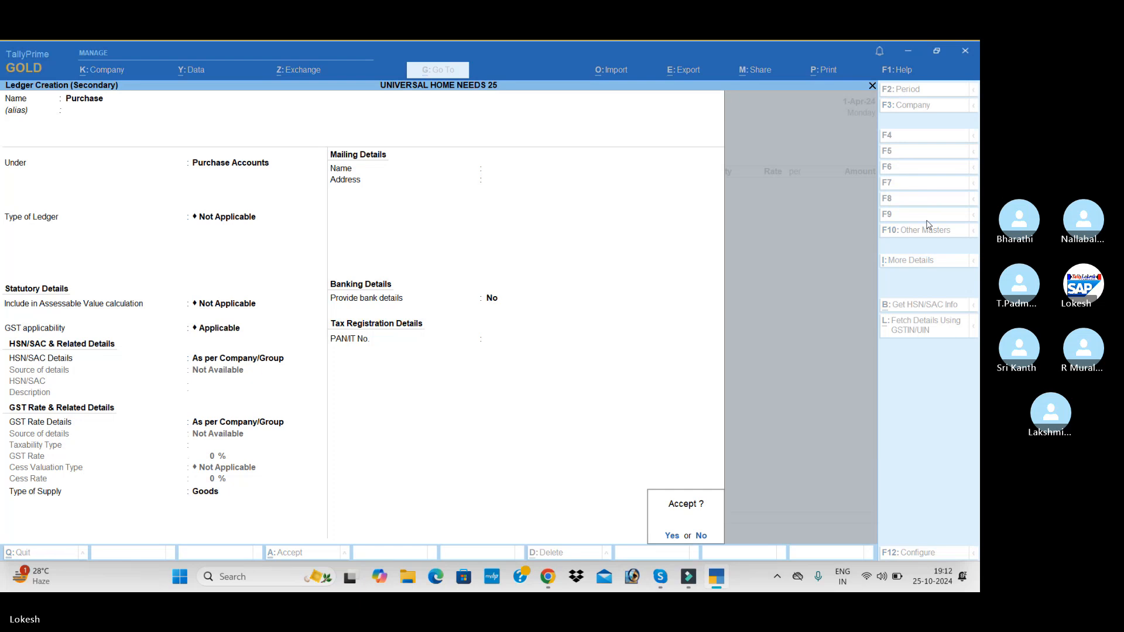
{"action": "key", "text": "Return"}
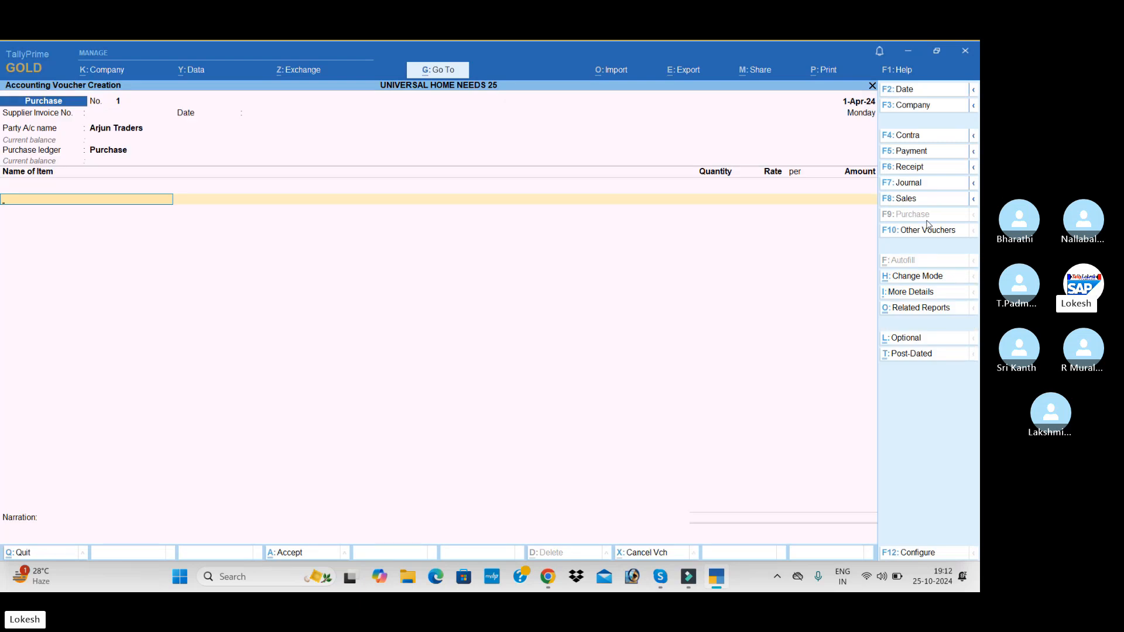
Start a new stock item named Bluetooth under the Primary group for the purchase voucher
{"action": "key", "text": "alt+c"}
{"action": "type", "text": "Bl"}
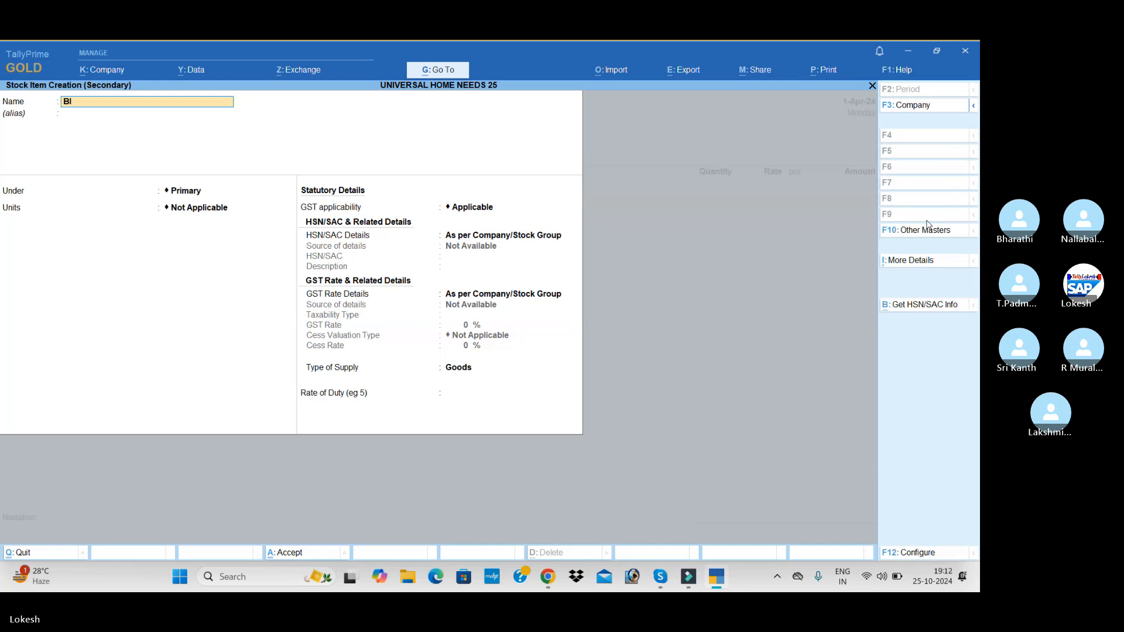
{"action": "type", "text": "uetooth"}
{"action": "key", "text": "Return"}
{"action": "key", "text": "Return"}
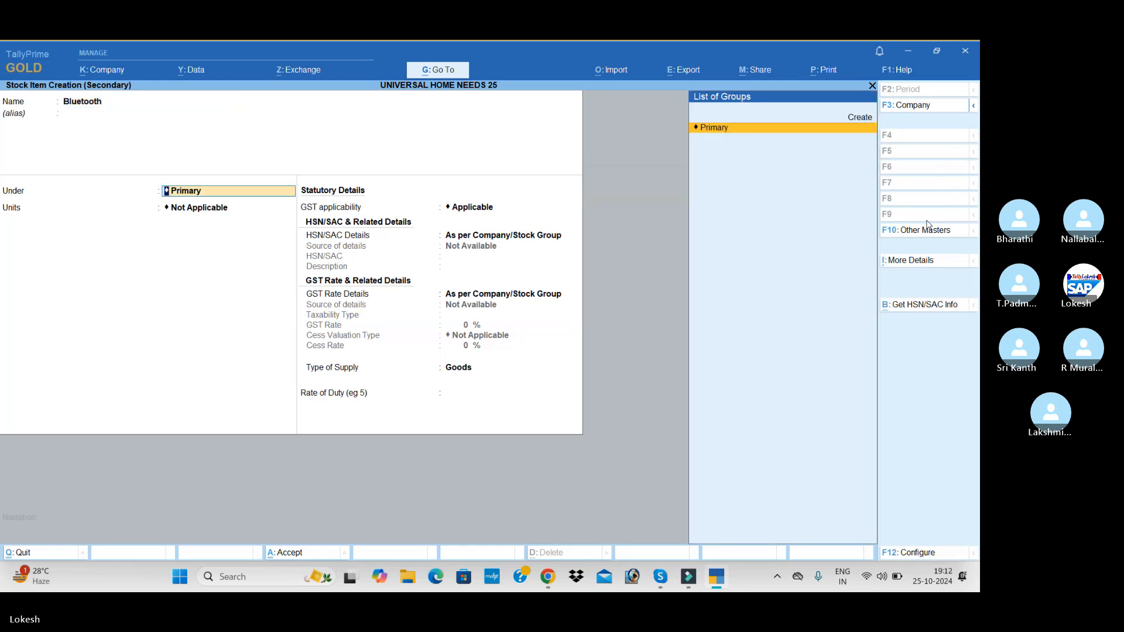
{"action": "key", "text": "Return"}
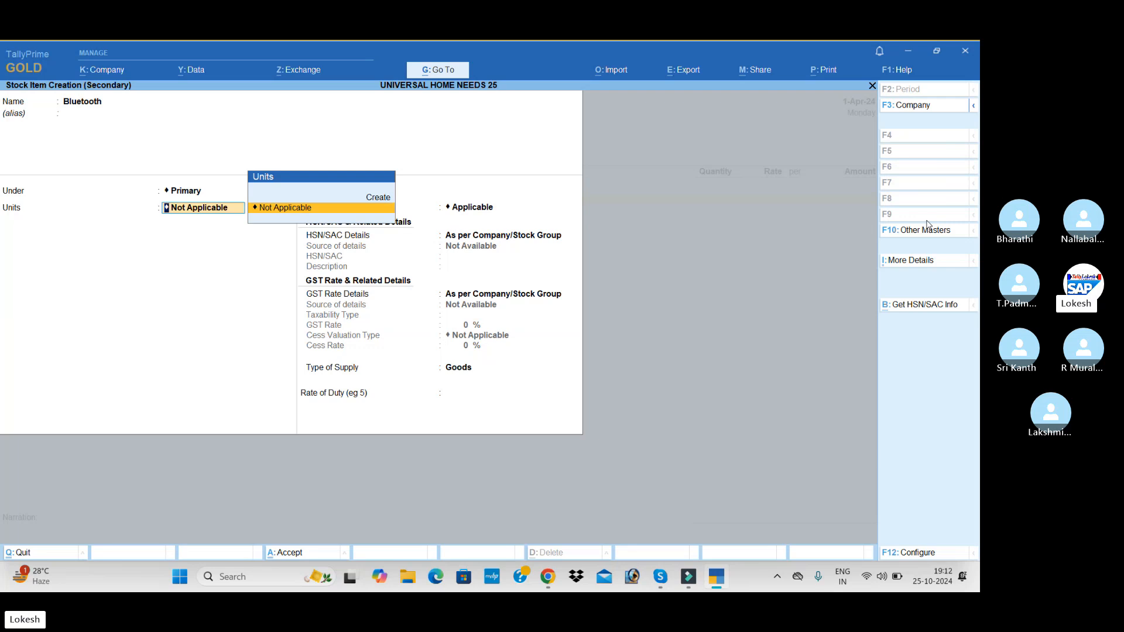
Create the simple unit nos with the quantity code NOS-NUMBERS and assign it to the Bluetooth item
{"action": "key", "text": "alt+c"}
{"action": "type", "text": "n"}
{"action": "key", "text": "Return"}
{"action": "key", "text": "Return"}
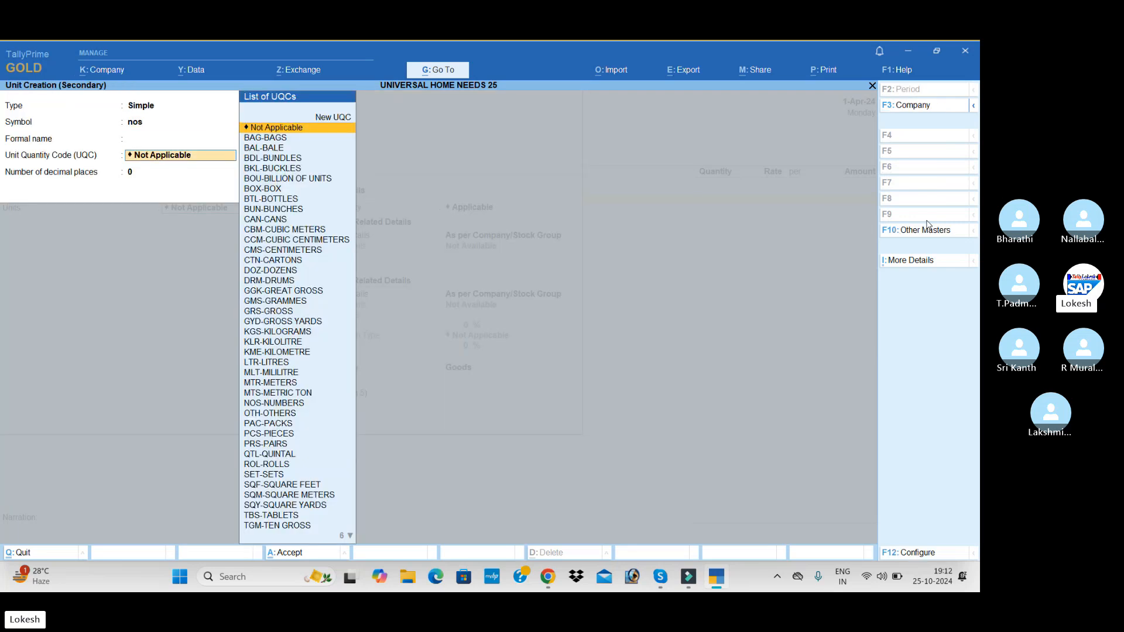
{"action": "type", "text": "n"}
{"action": "key", "text": "Return"}
{"action": "key", "text": "Return"}
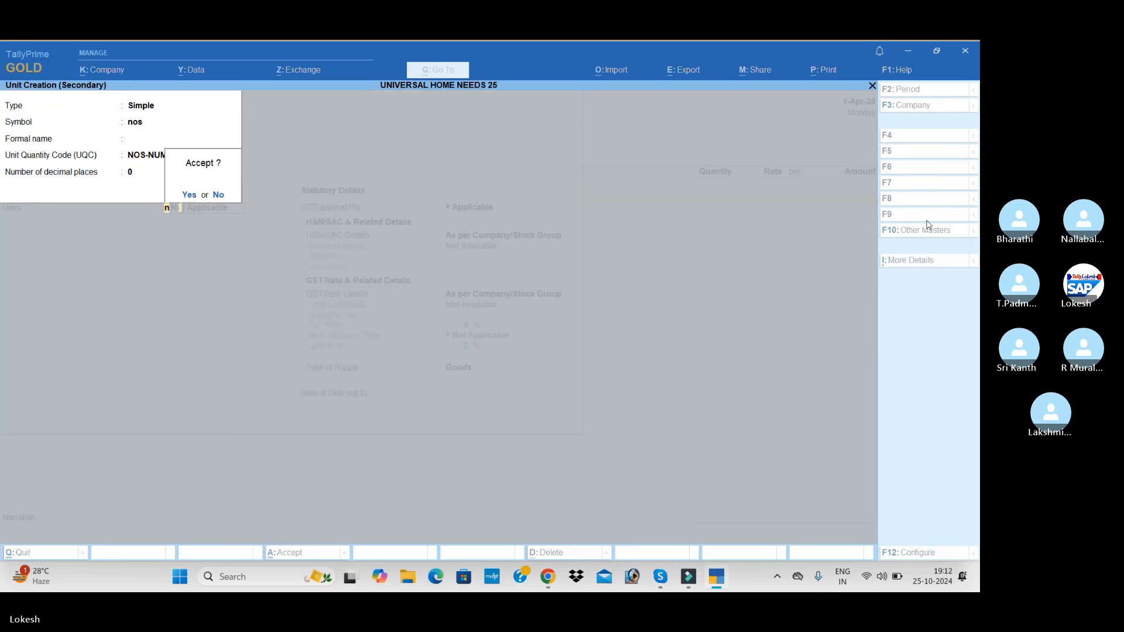
{"action": "key", "text": "Return"}
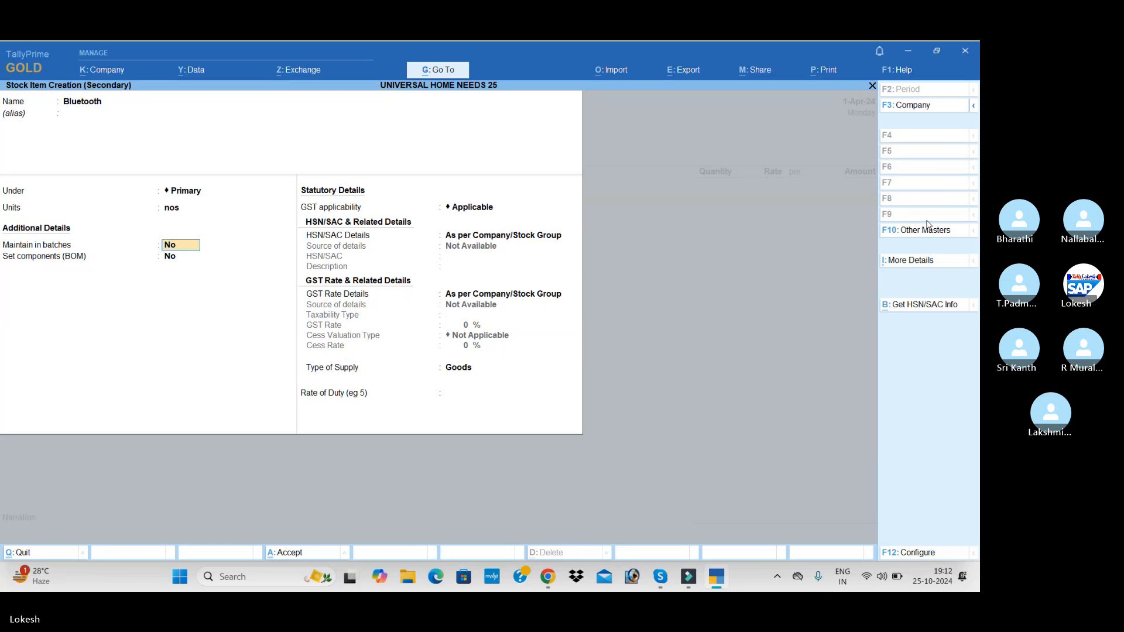
Turn off the components list (Bill of Materials) option in the stock item configuration and save the configuration
{"action": "left_click", "coordinate": [917, 553]}
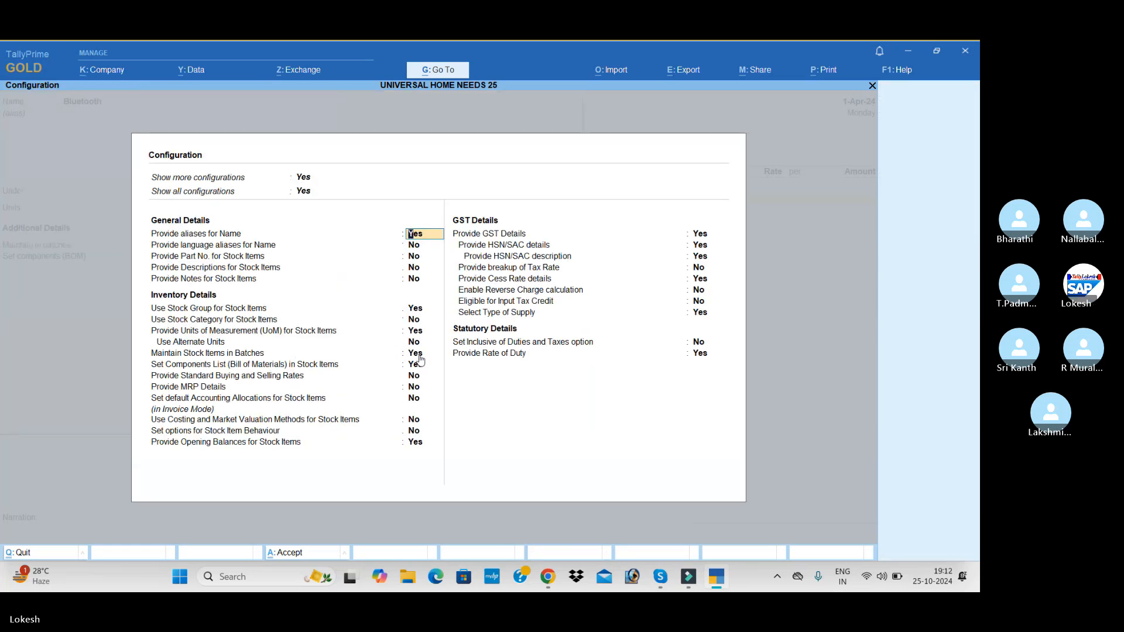
{"action": "left_click", "coordinate": [419, 364]}
{"action": "key", "text": "n"}
{"action": "key", "text": "ctrl+a"}
Maintain Bluetooth in batches, with manufacturing date tracking and expiry dates set to Yes
{"action": "type", "text": "y"}
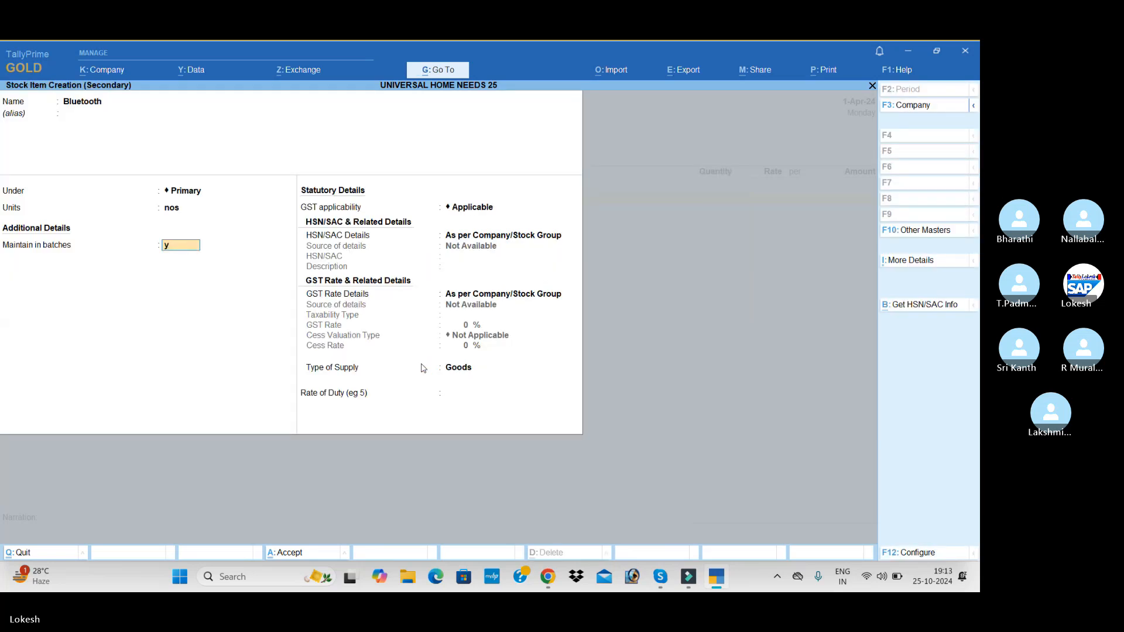
{"action": "key", "text": "Return"}
{"action": "type", "text": "y"}
{"action": "key", "text": "Return"}
{"action": "type", "text": "y"}
{"action": "key", "text": "Return"}
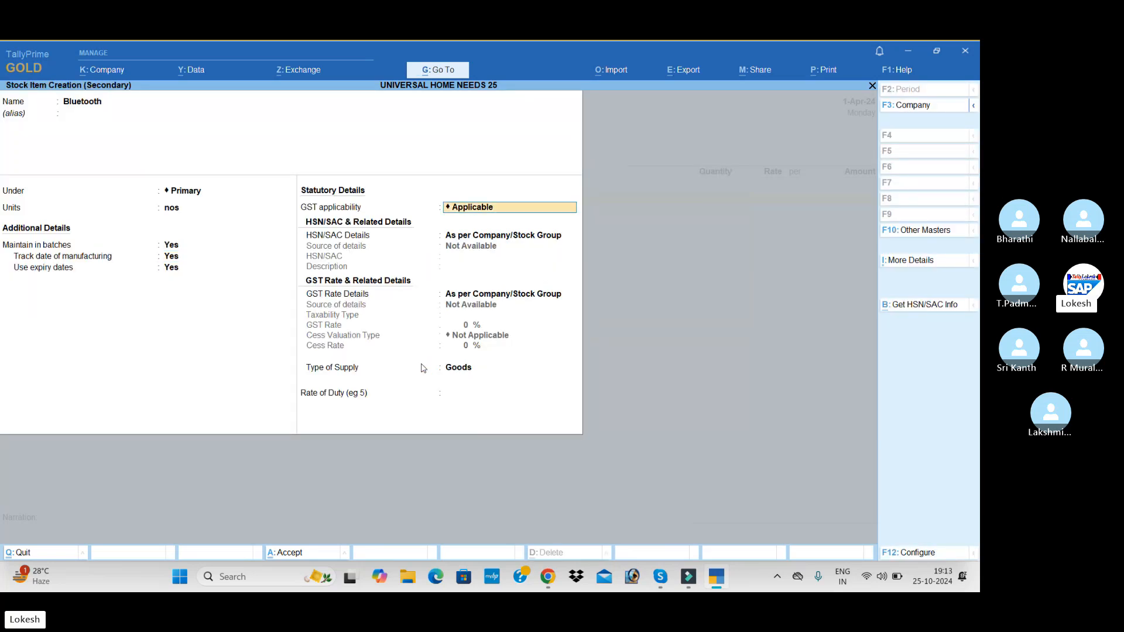
Specify HSN/SAC details directly for the Bluetooth item with the code 96523 and a blank description
{"action": "key", "text": "Return"}
{"action": "key", "text": "Down"}
{"action": "key", "text": "Return"}
{"action": "type", "text": "96"}
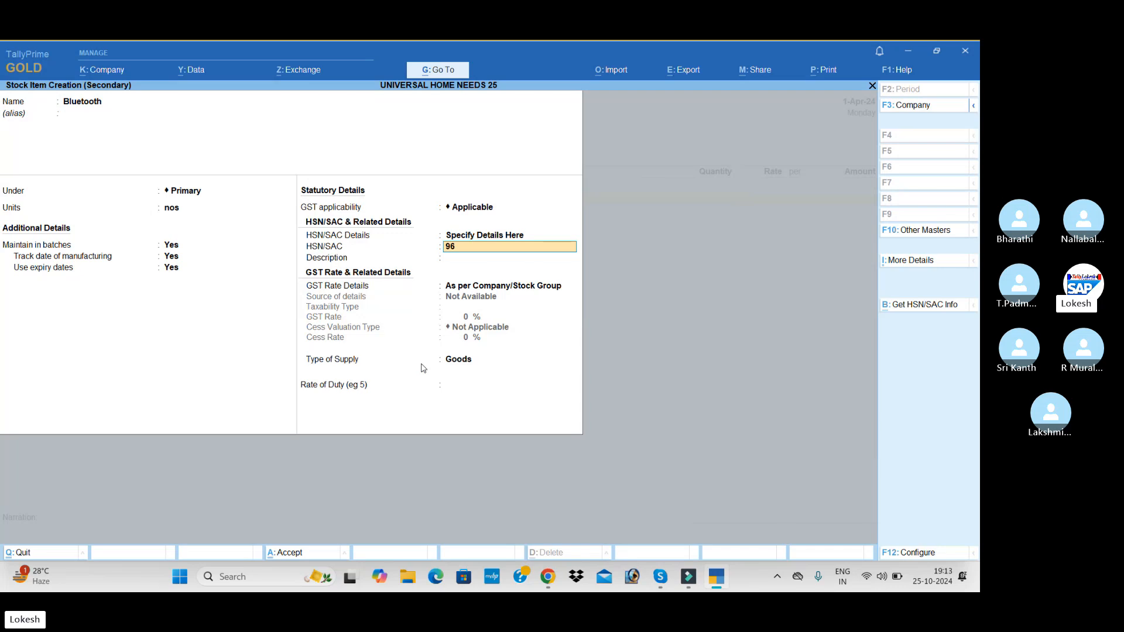
{"action": "type", "text": "523"}
{"action": "key", "text": "Return"}
{"action": "key", "text": "Return"}
Specify GST rate details for Bluetooth as Taxable at 5% with supply type Goods, and save the stock item
{"action": "key", "text": "Down"}
{"action": "key", "text": "Return"}
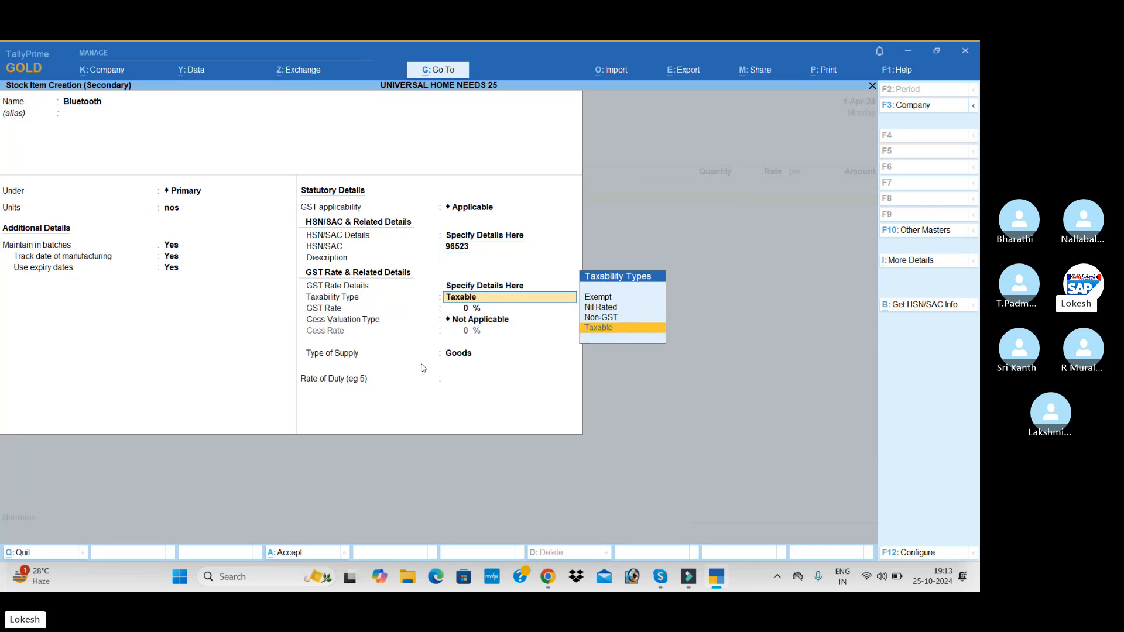
{"action": "key", "text": "Return"}
{"action": "type", "text": "5"}
{"action": "key", "text": "Return"}
{"action": "key", "text": "Return"}
{"action": "key", "text": "Return"}
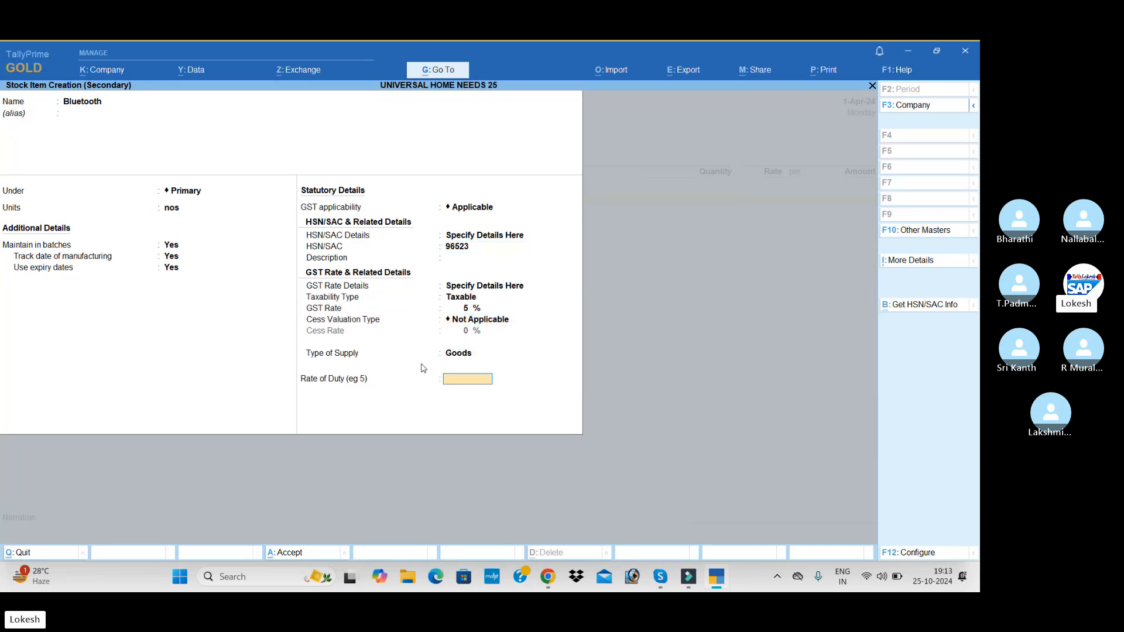
{"action": "key", "text": "Return"}
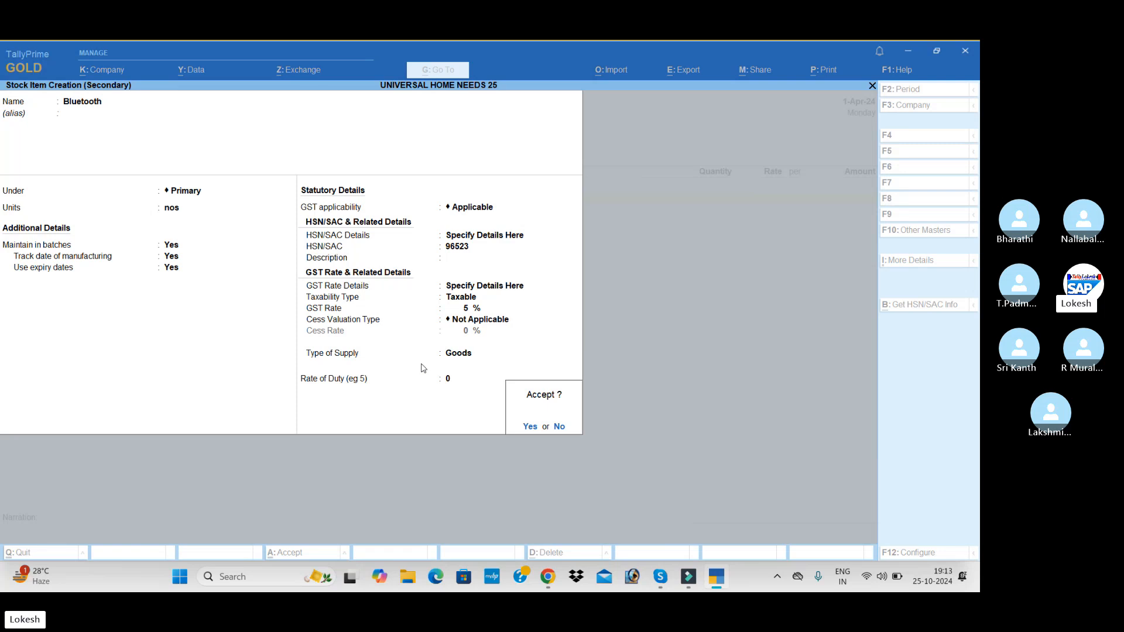
{"action": "key", "text": "Return"}
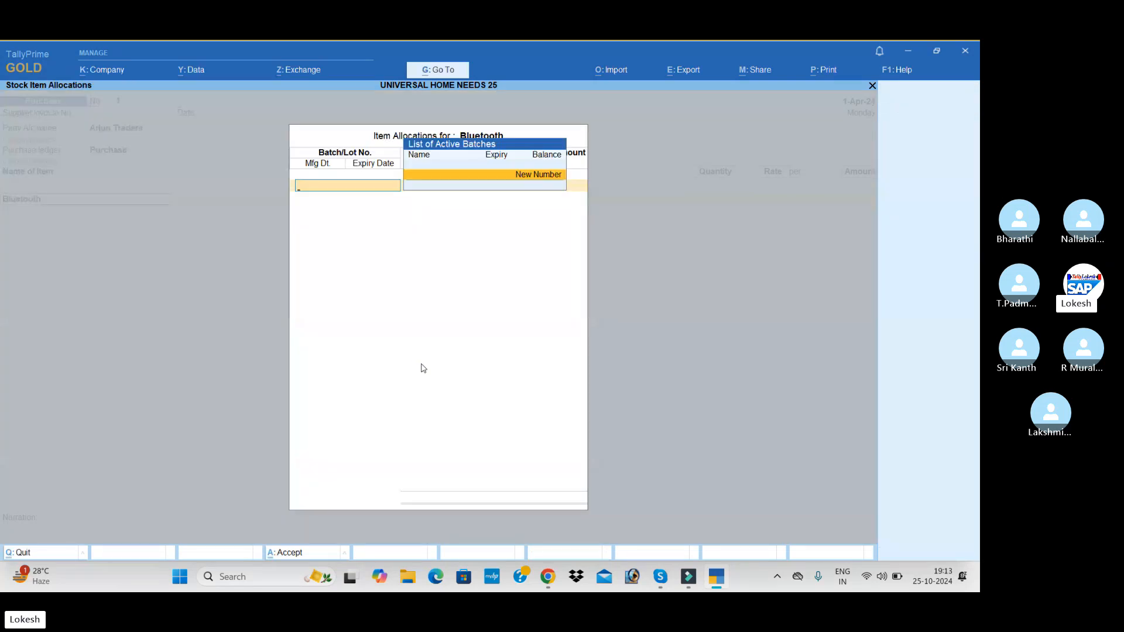
Allocate 50 nos of Bluetooth at a rate of 250 to new batch 852312, with expiry date 31-3
{"action": "key", "text": "Return"}
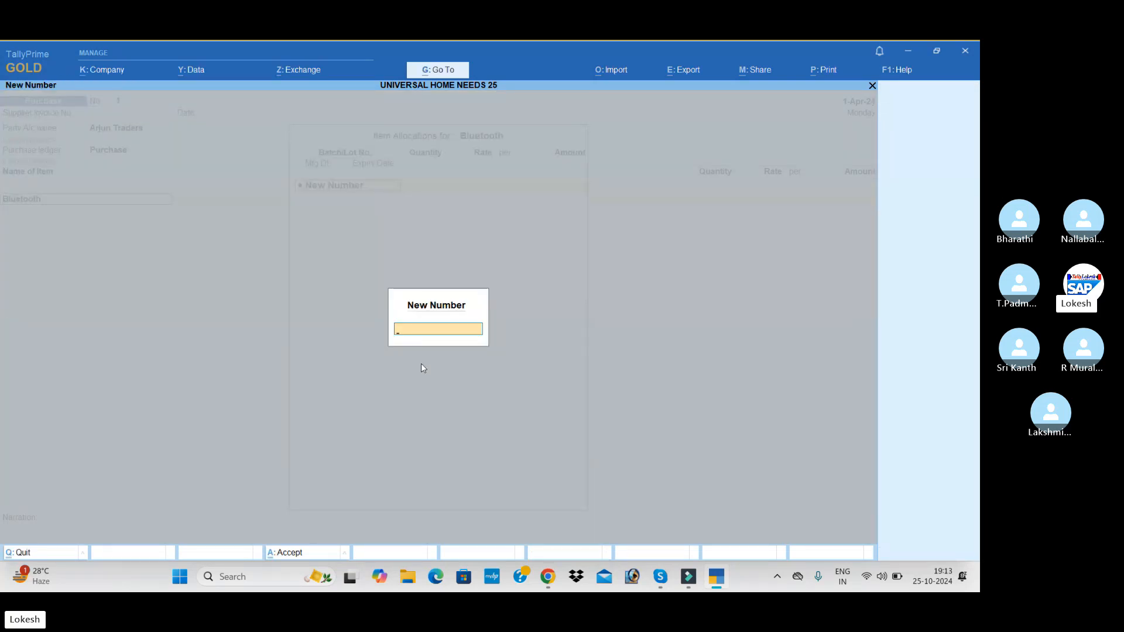
{"action": "type", "text": "852312"}
{"action": "key", "text": "Return"}
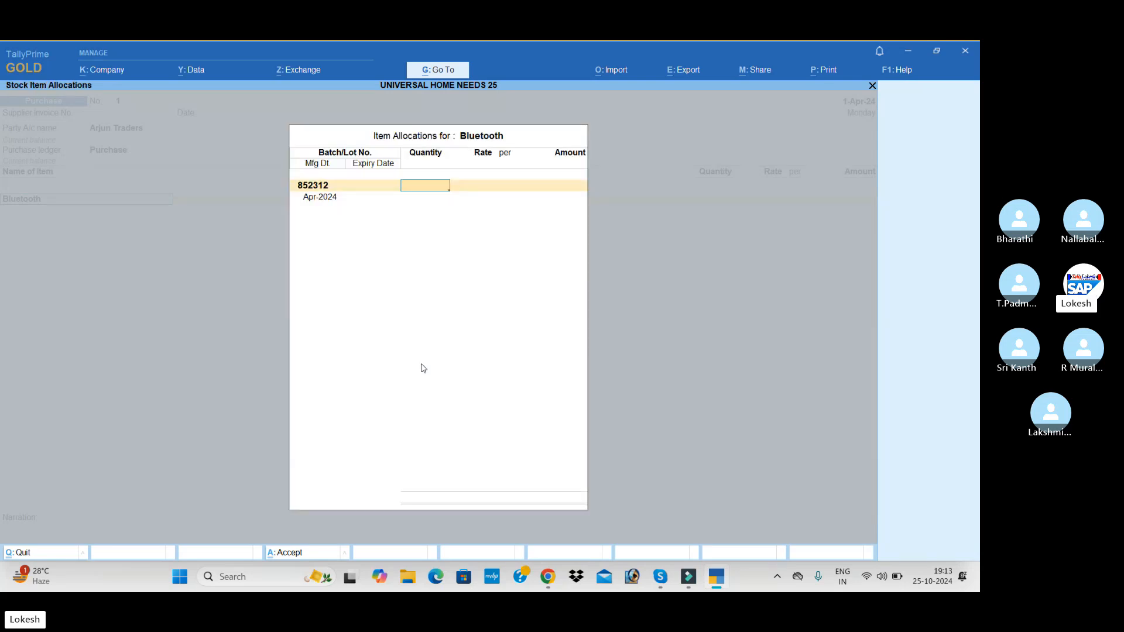
{"action": "type", "text": "50"}
{"action": "key", "text": "Return"}
{"action": "type", "text": "250"}
{"action": "key", "text": "Return"}
{"action": "key", "text": "Return"}
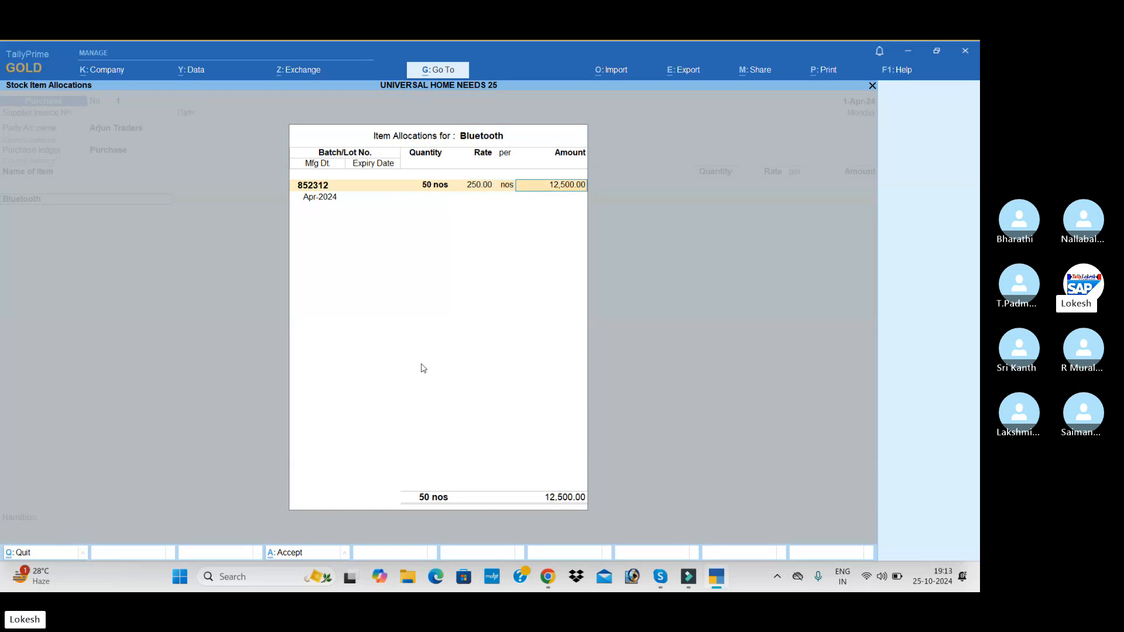
{"action": "key", "text": "Return"}
{"action": "key", "text": "Return"}
{"action": "type", "text": "31-3"}
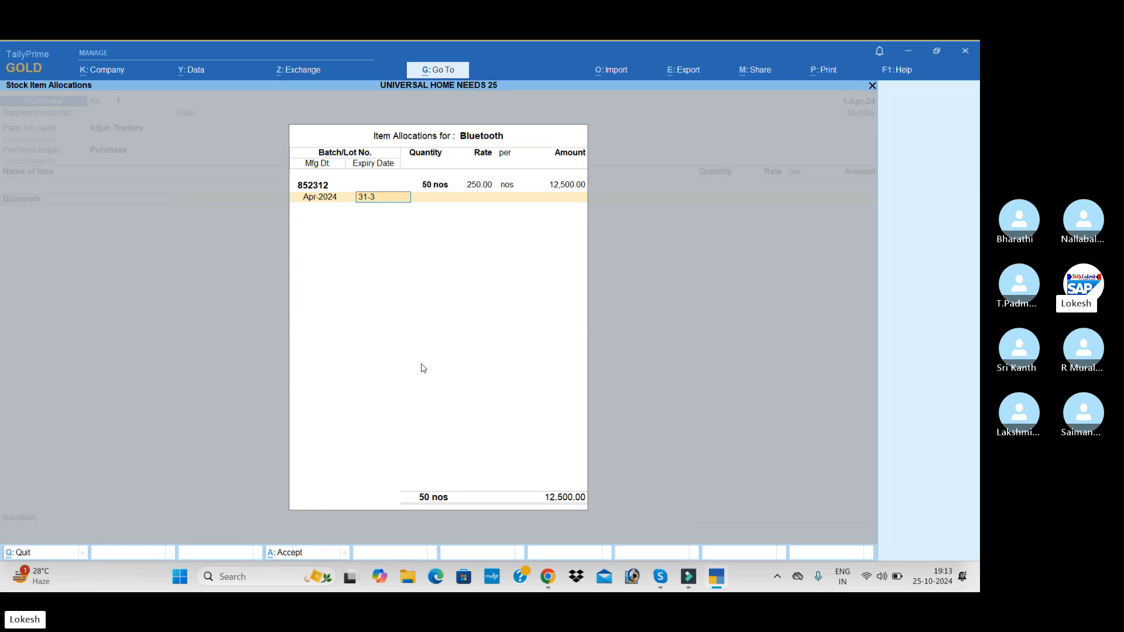
{"action": "key", "text": "Return"}
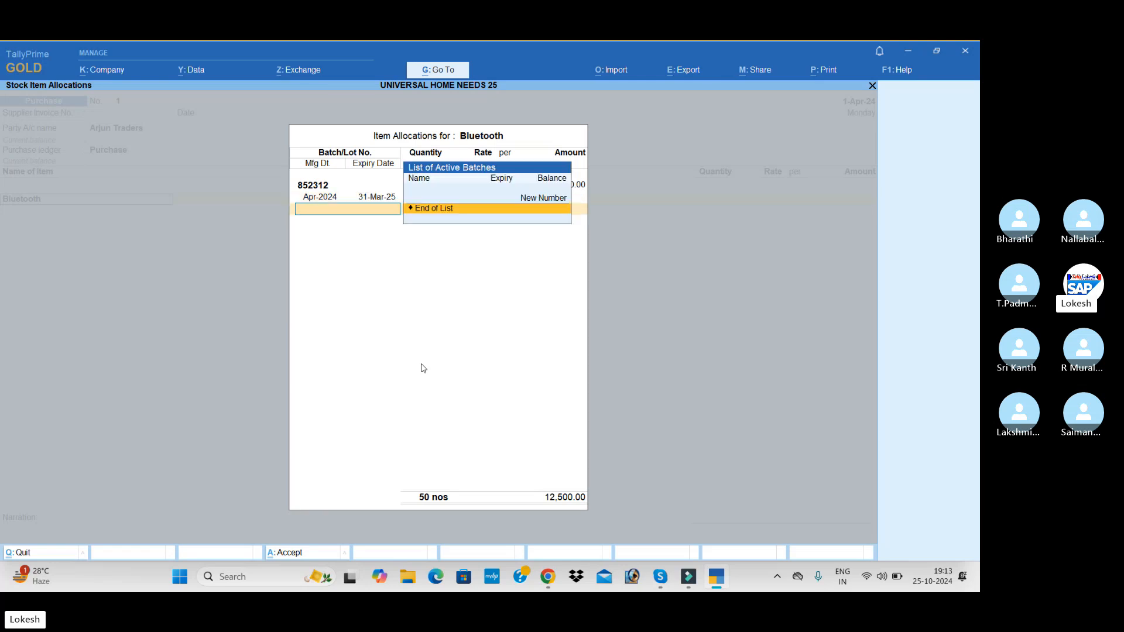
Add a second Bluetooth batch, 963852, with 50 nos at 250 and expiry date 31-3
{"action": "key", "text": "Up"}
{"action": "key", "text": "Return"}
{"action": "type", "text": "963"}
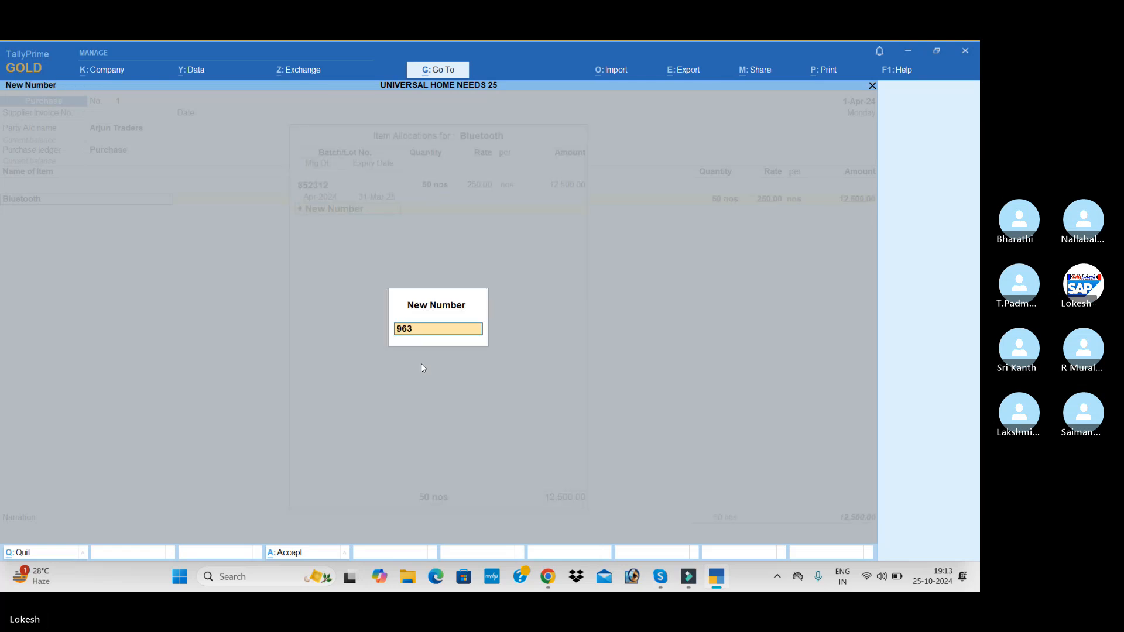
{"action": "type", "text": "852"}
{"action": "key", "text": "Return"}
{"action": "type", "text": "50"}
{"action": "key", "text": "Return"}
{"action": "key", "text": "Return"}
{"action": "key", "text": "Return"}
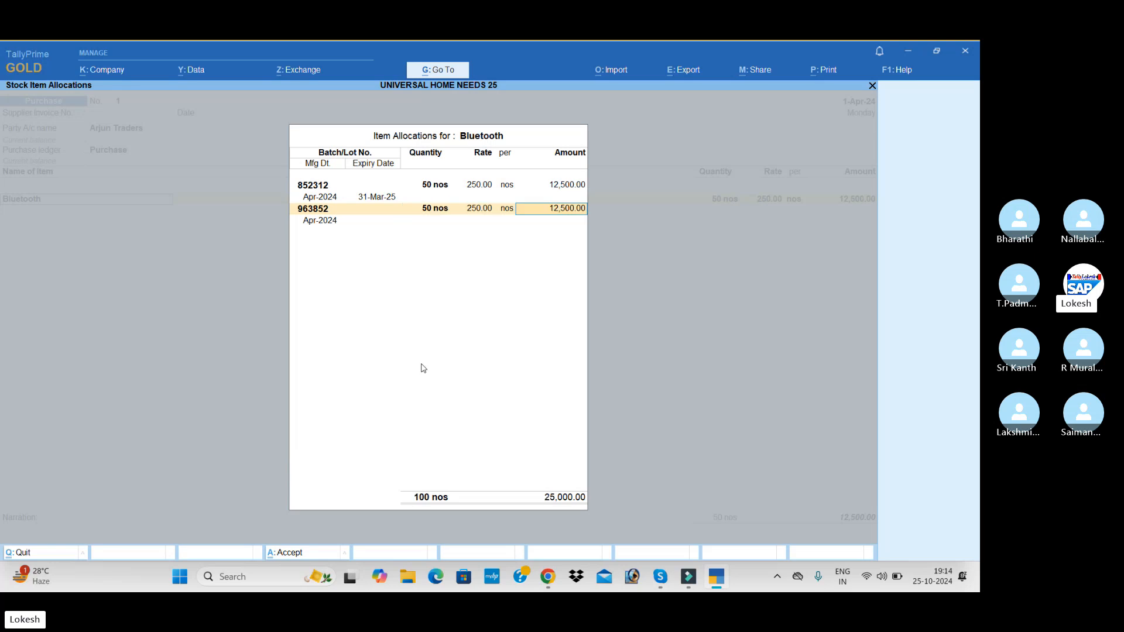
{"action": "key", "text": "Return"}
{"action": "type", "text": "31-3"}
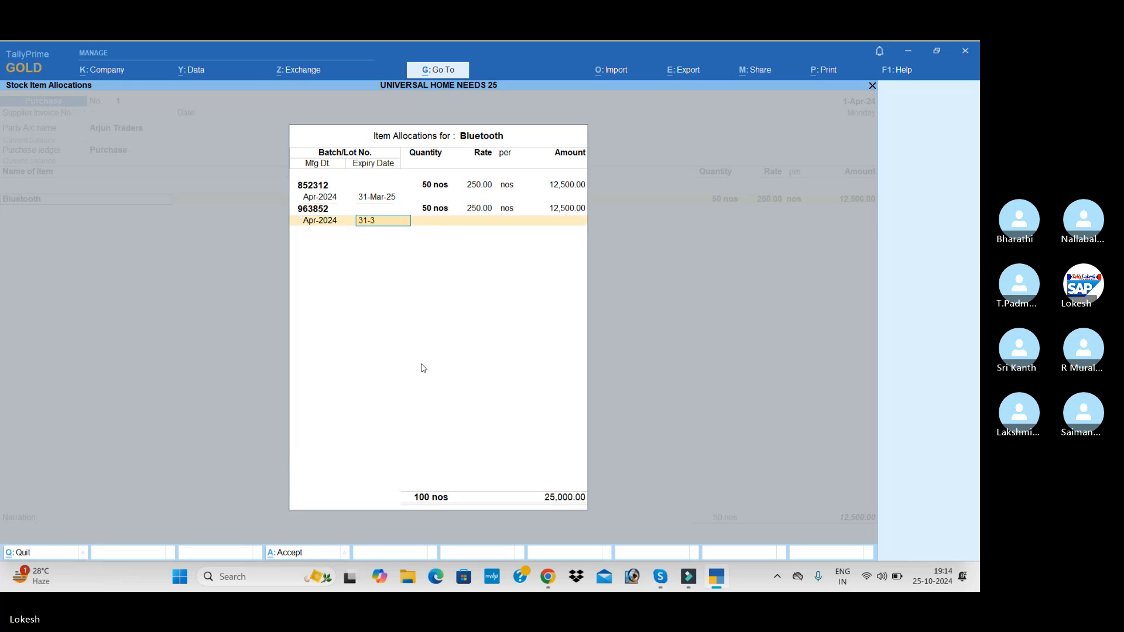
{"action": "key", "text": "Return"}
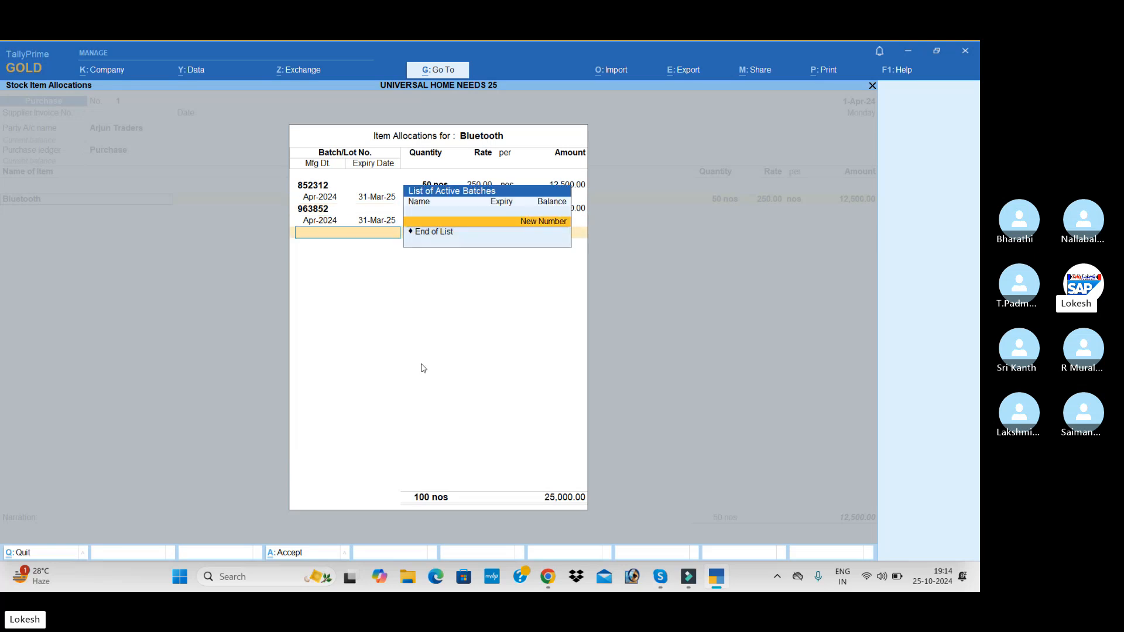
Add a third Bluetooth batch, 741852, with 50 nos at 250 expiring 31-Mar-25, and accept the item line
{"action": "key", "text": "Return"}
{"action": "type", "text": "741852"}
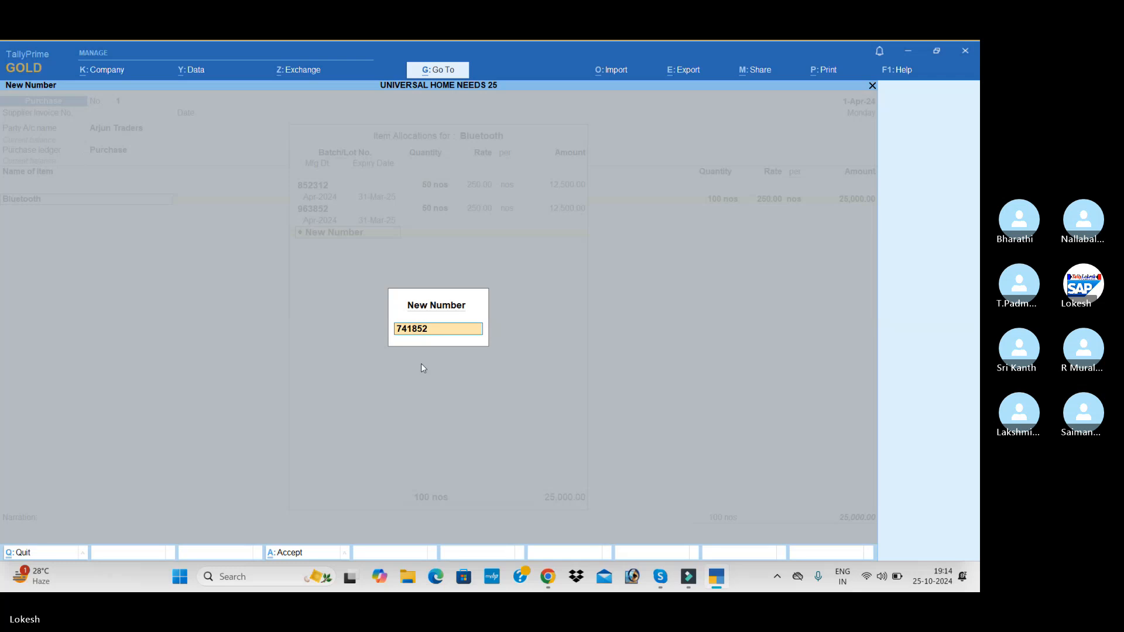
{"action": "key", "text": "Return"}
{"action": "type", "text": "50"}
{"action": "key", "text": "Return"}
{"action": "key", "text": "Return"}
{"action": "key", "text": "Return"}
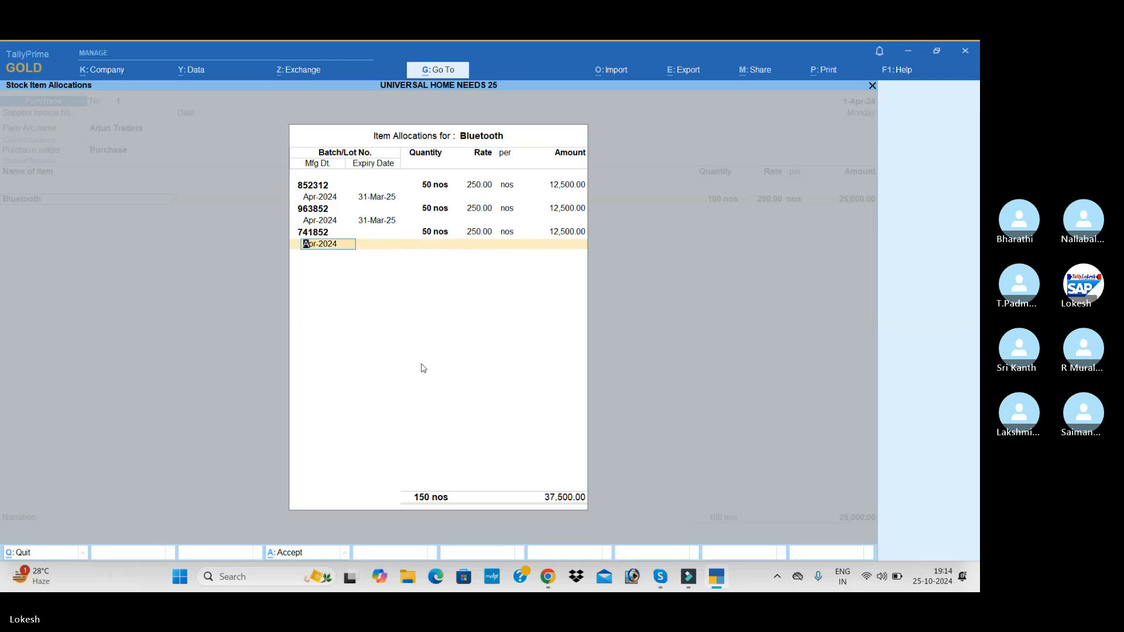
{"action": "key", "text": "Return"}
{"action": "key", "text": "Return"}
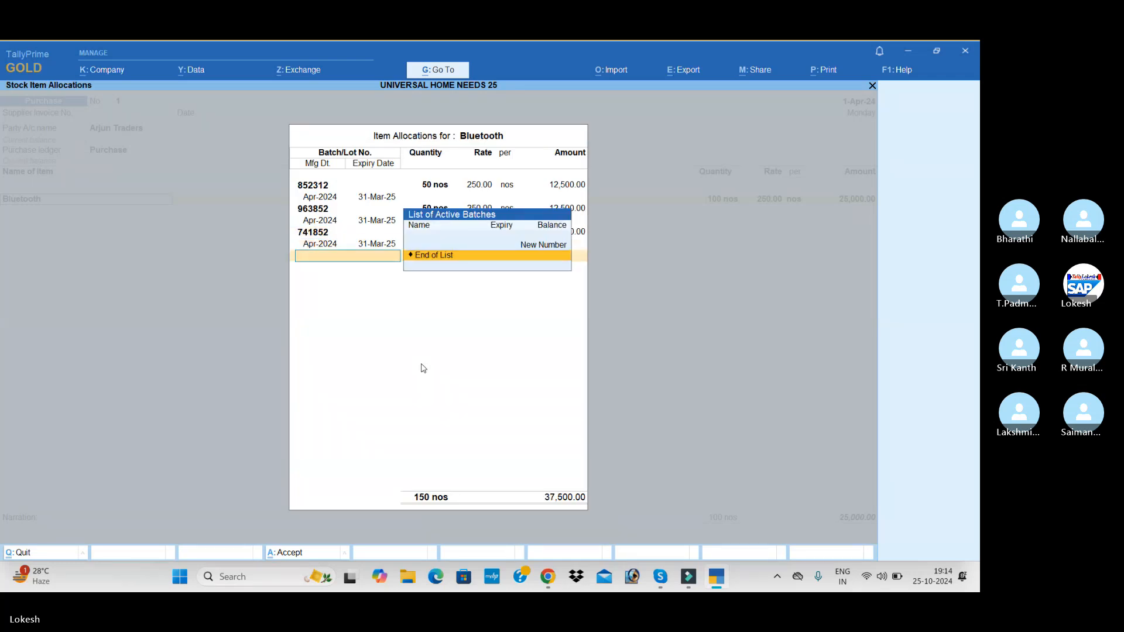
{"action": "key", "text": "Return"}
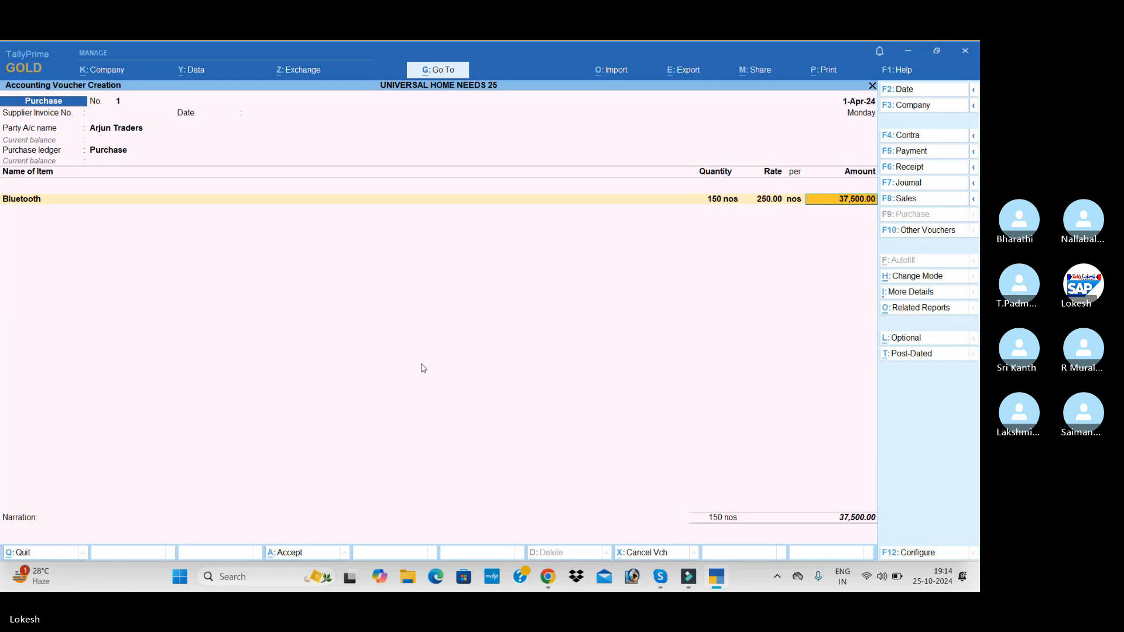
{"action": "key", "text": "Return"}
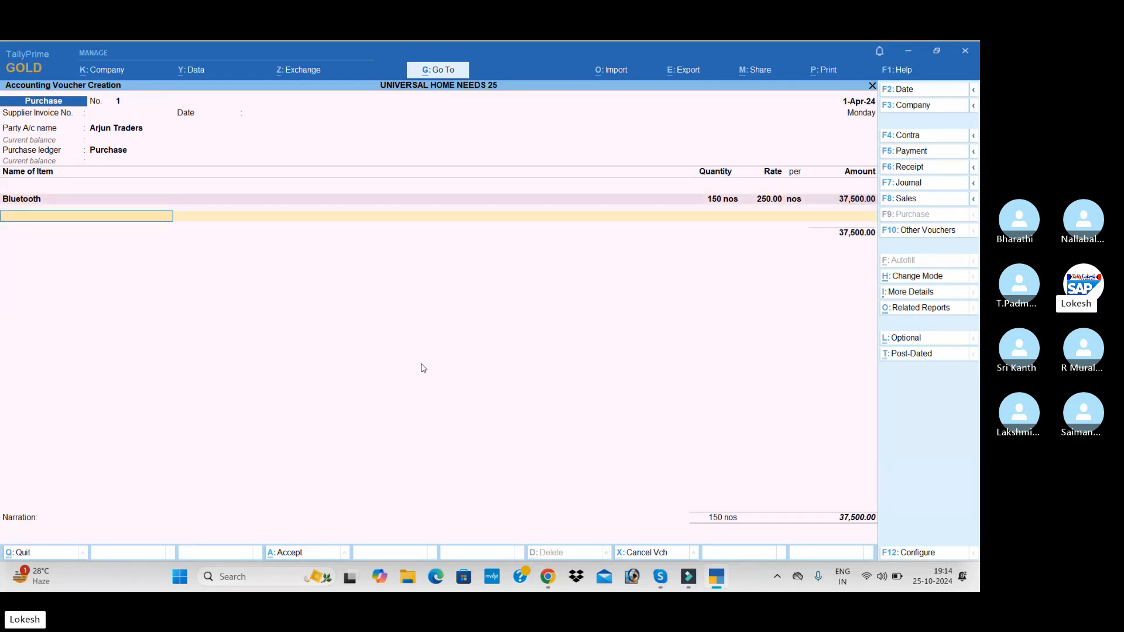
Start a second stock item named Sony Classic under the Primary group with the unit nos
{"action": "type", "text": "Son"}
{"action": "key", "text": "alt+c"}
{"action": "type", "text": "y"}
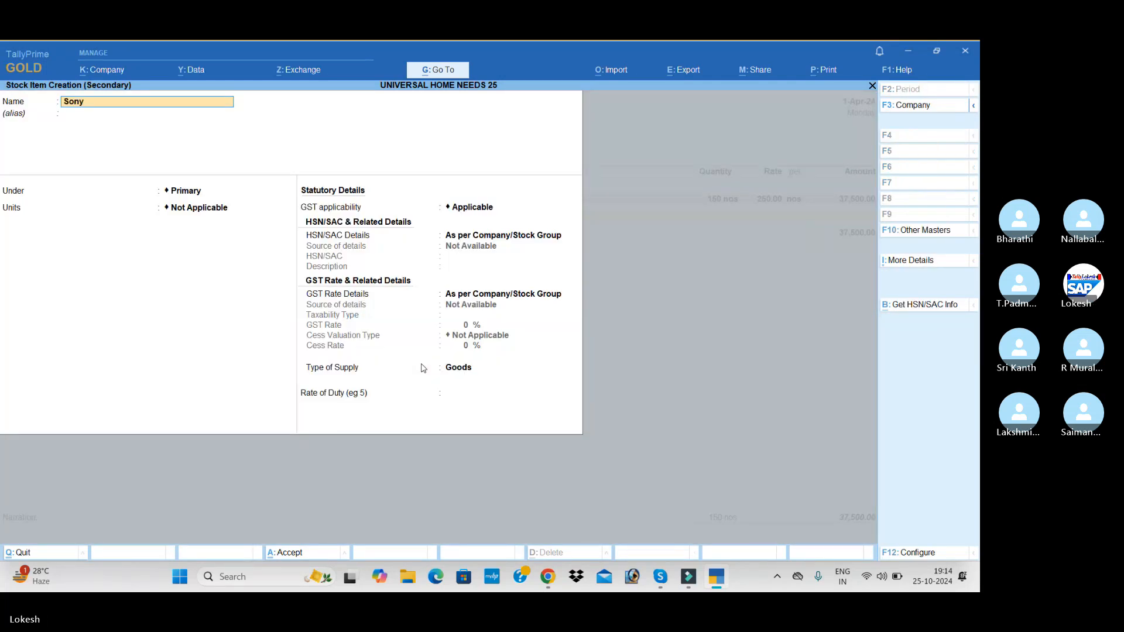
{"action": "type", "text": " classic"}
{"action": "key", "text": "Return"}
{"action": "key", "text": "Return"}
{"action": "key", "text": "Down"}
{"action": "key", "text": "Return"}
Maintain Sony Classic in batches, with manufacturing date tracking and expiry dates set to Yes
{"action": "type", "text": "y"}
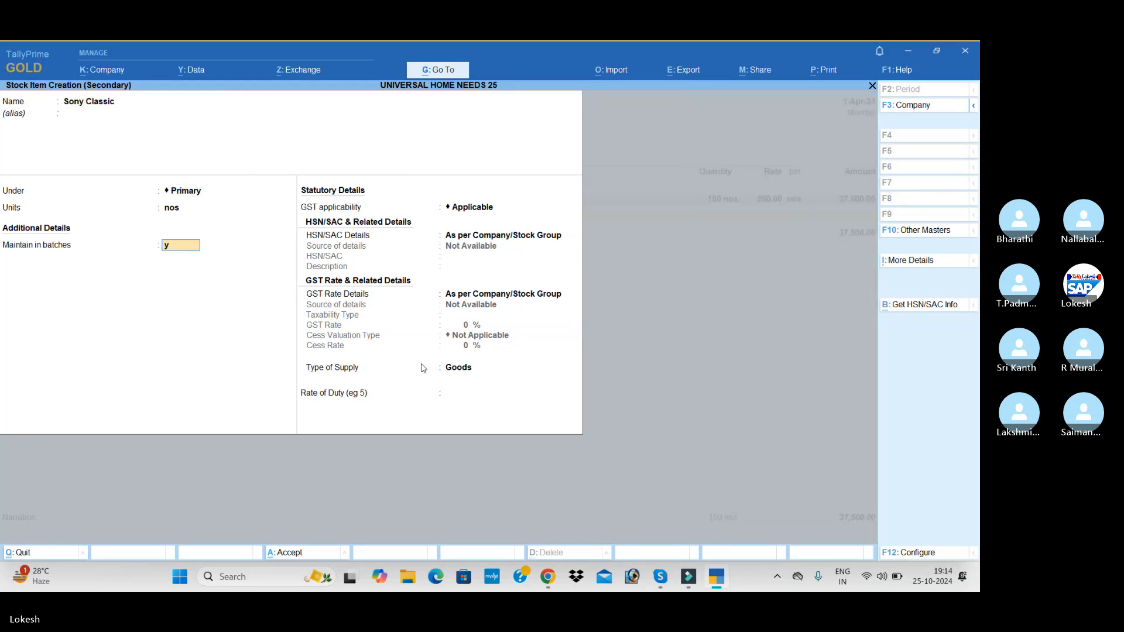
{"action": "key", "text": "Return"}
{"action": "type", "text": "y"}
{"action": "key", "text": "Return"}
{"action": "type", "text": "y"}
{"action": "key", "text": "Return"}
Specify the HSN/SAC details directly on Sony Classic with the code 96523
{"action": "key", "text": "Return"}
{"action": "key", "text": "Down"}
{"action": "key", "text": "Return"}
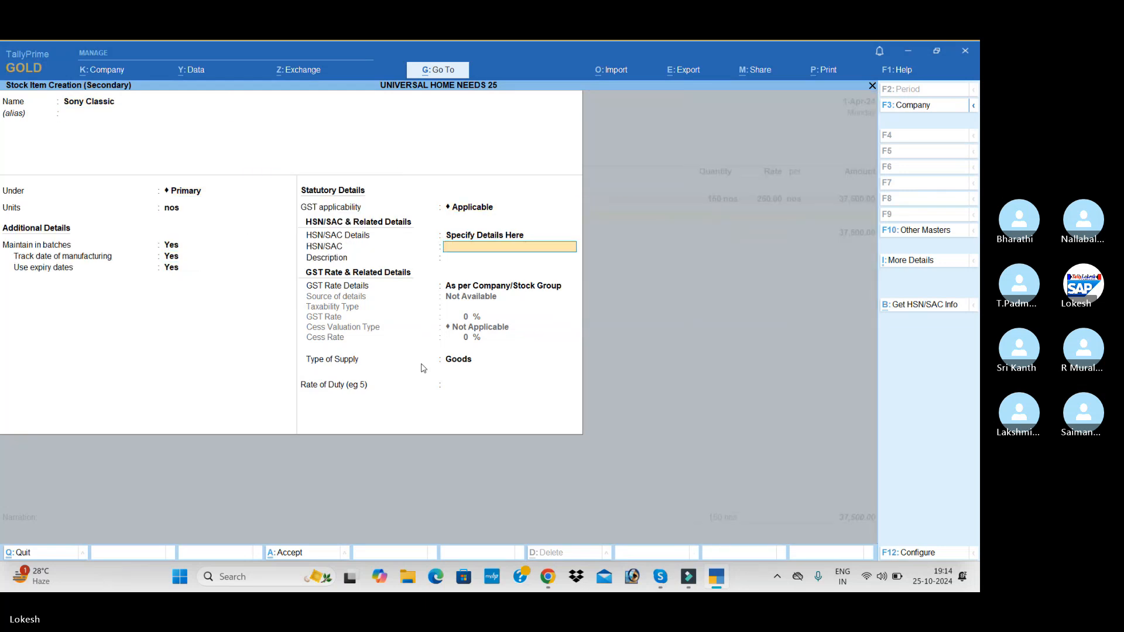
{"action": "type", "text": "96523"}
{"action": "key", "text": "Return"}
Specify Sony Classic's GST rate details as Taxable at 18% with supply type Goods, and save the item
{"action": "key", "text": "Return"}
{"action": "key", "text": "Return"}
{"action": "key", "text": "Return"}
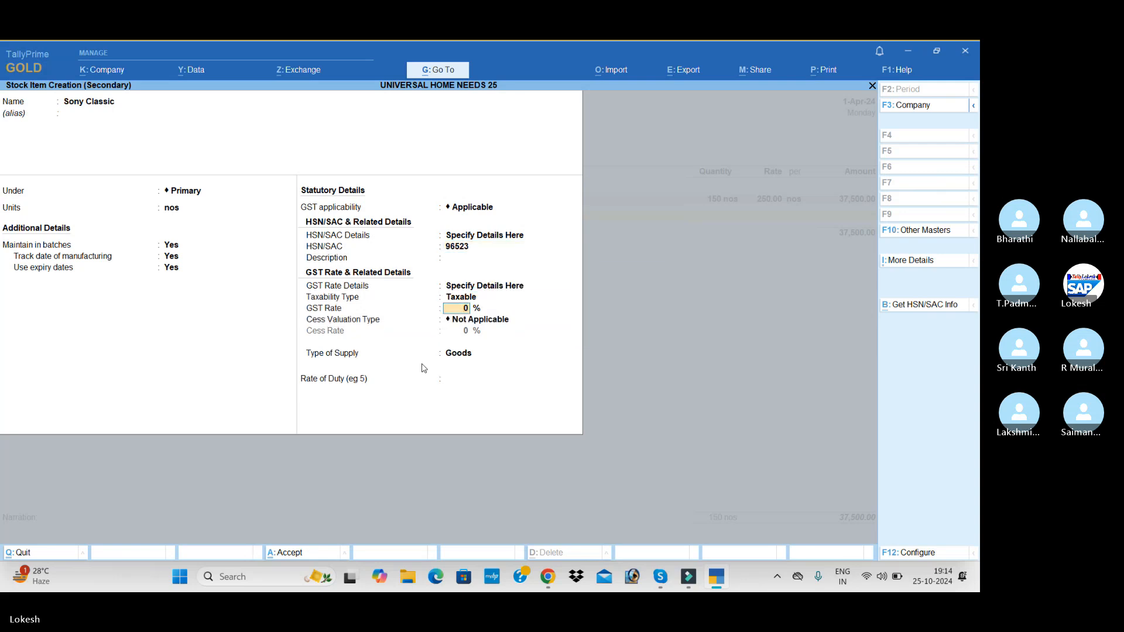
{"action": "type", "text": "18"}
{"action": "key", "text": "Return"}
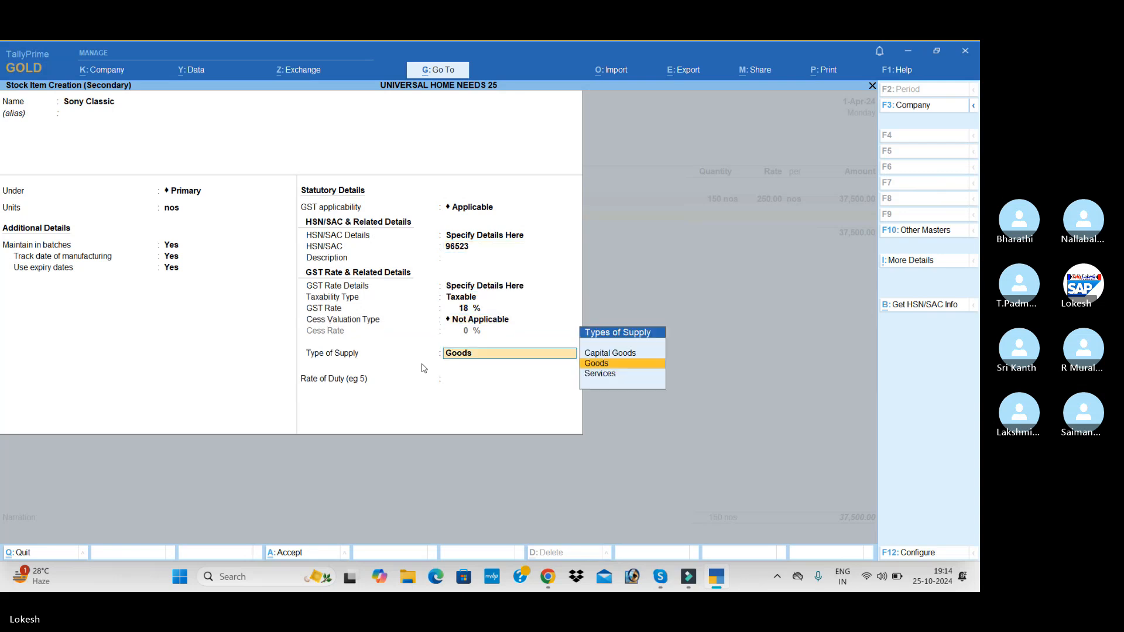
{"action": "key", "text": "Return"}
{"action": "key", "text": "Return"}
{"action": "key", "text": "Return"}
Allocate Sony Classic to new batch 654124 with 100 nos at 400 and expiry date 31-3, and end the batch list
{"action": "key", "text": "Return"}
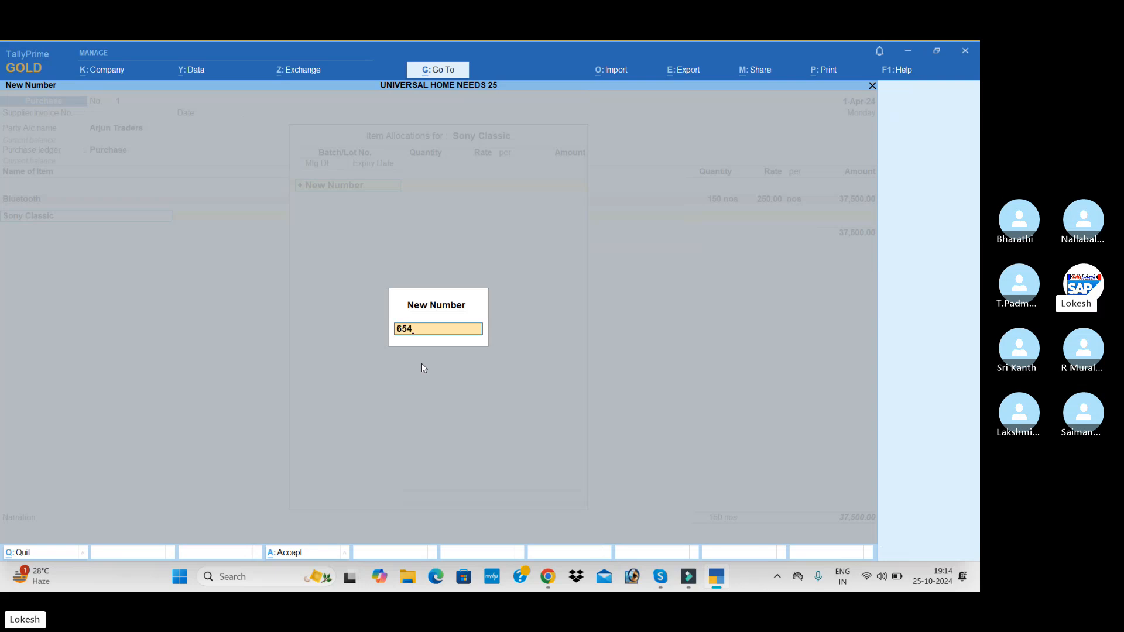
{"action": "type", "text": "654124"}
{"action": "key", "text": "Return"}
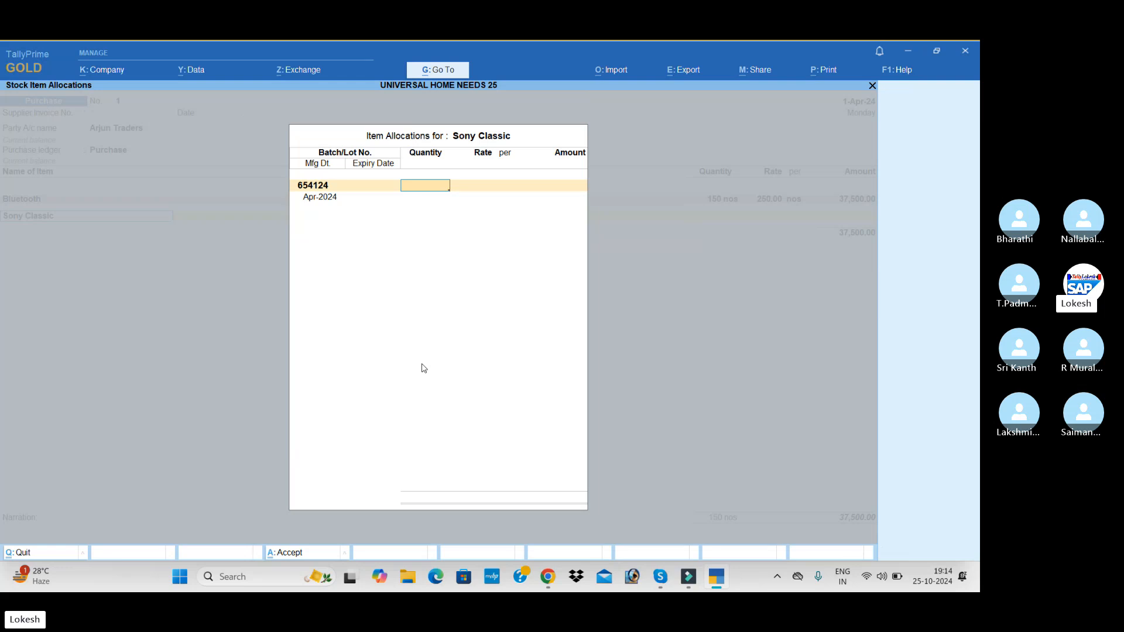
{"action": "type", "text": "100"}
{"action": "key", "text": "Return"}
{"action": "type", "text": "400"}
{"action": "key", "text": "Return"}
{"action": "key", "text": "Return"}
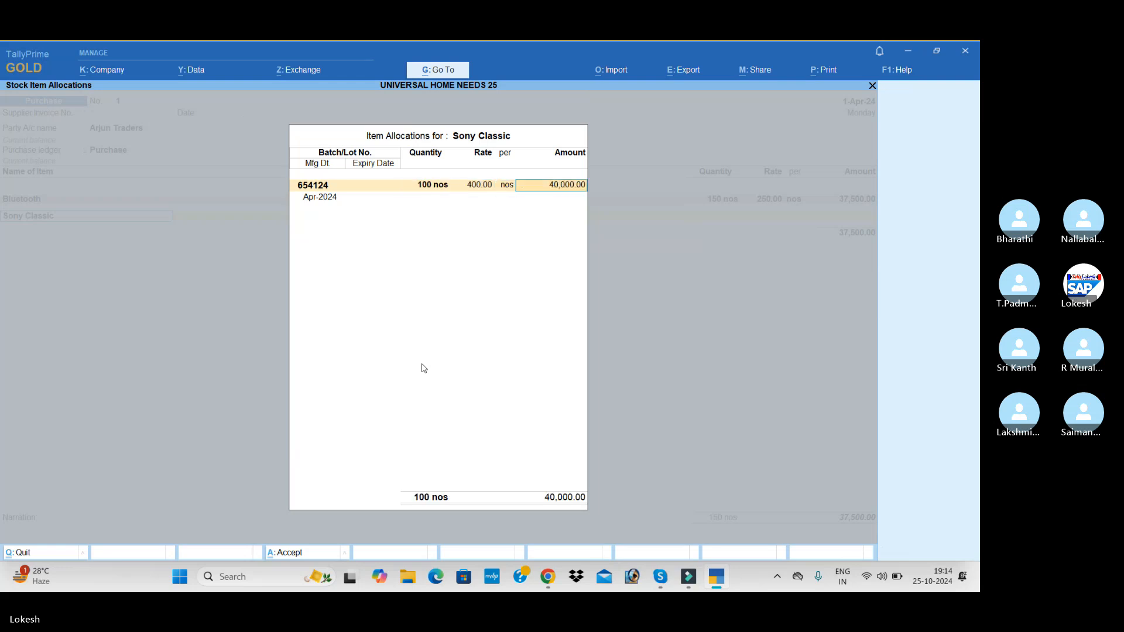
{"action": "key", "text": "Return"}
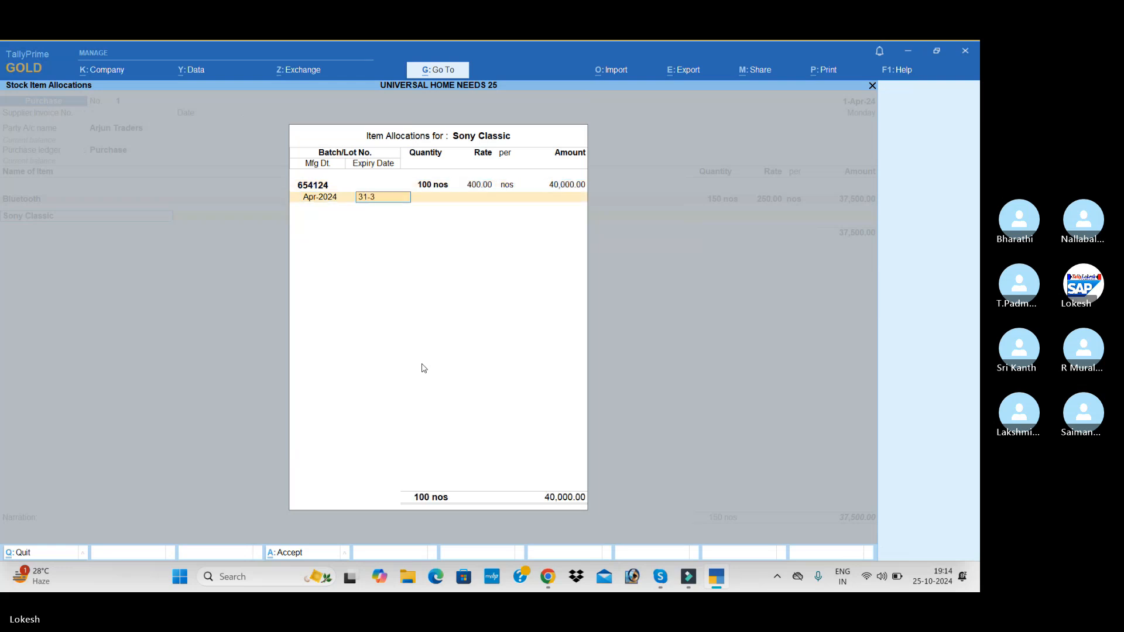
{"action": "type", "text": "31-3"}
{"action": "key", "text": "Return"}
{"action": "key", "text": "Return"}
{"action": "key", "text": "Return"}
Start a third stock item named Crompton under the Primary group with the unit nos
{"action": "key", "text": "alt+c"}
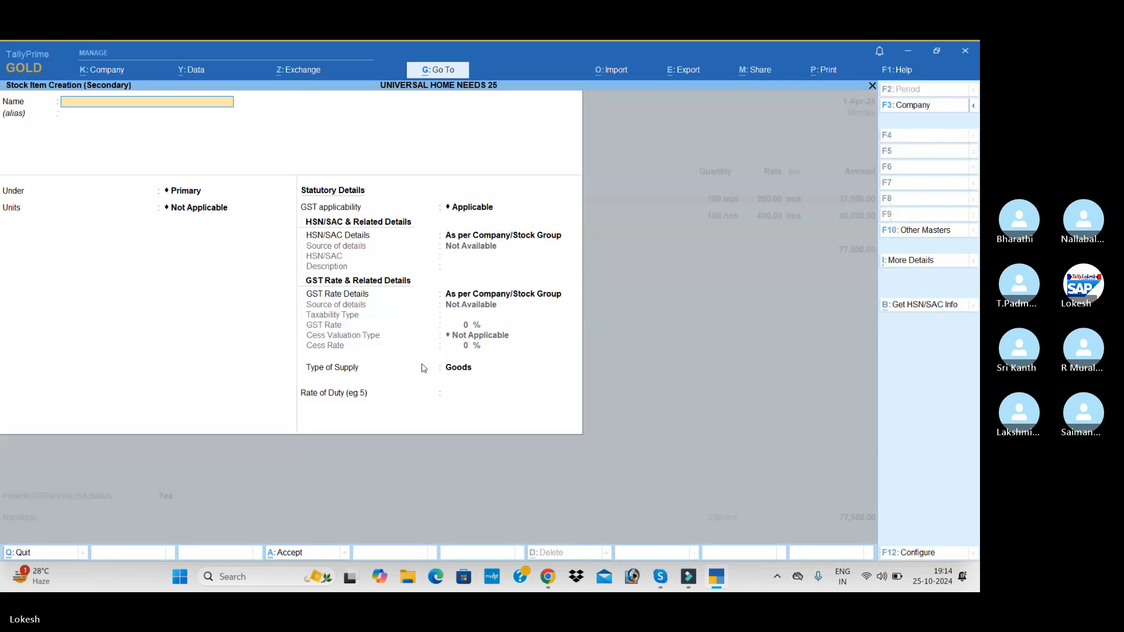
{"action": "type", "text": "Crompton"}
{"action": "key", "text": "Return"}
{"action": "key", "text": "Return"}
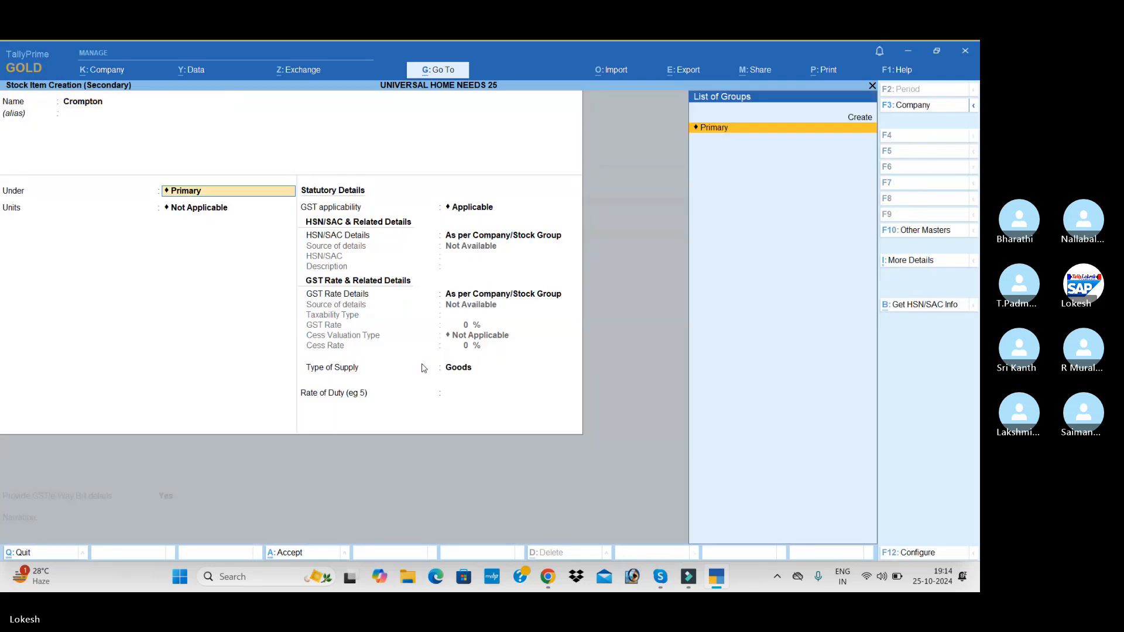
{"action": "key", "text": "Return"}
{"action": "key", "text": "Down"}
{"action": "key", "text": "Return"}
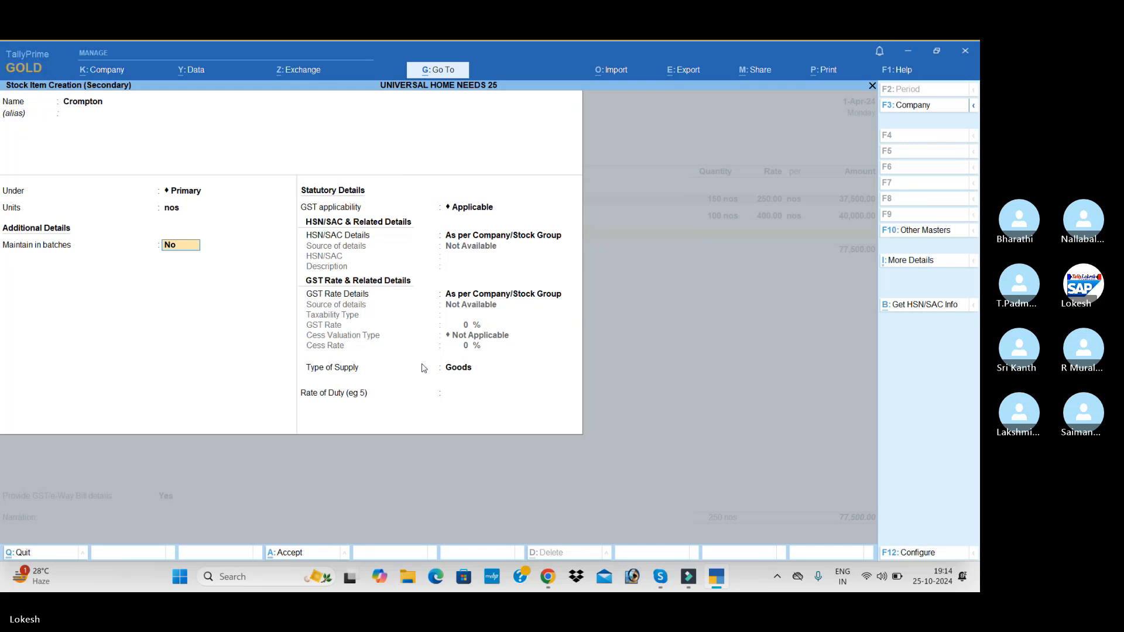
Maintain Crompton in batches, with manufacturing date tracking and expiry dates set to Yes
{"action": "key", "text": "y"}
{"action": "key", "text": "Return"}
{"action": "key", "text": "y"}
{"action": "key", "text": "Return"}
{"action": "key", "text": "y"}
{"action": "key", "text": "Return"}
Specify the HSN/SAC details directly on Crompton with the code 654123
{"action": "key", "text": "Return"}
{"action": "key", "text": "Down"}
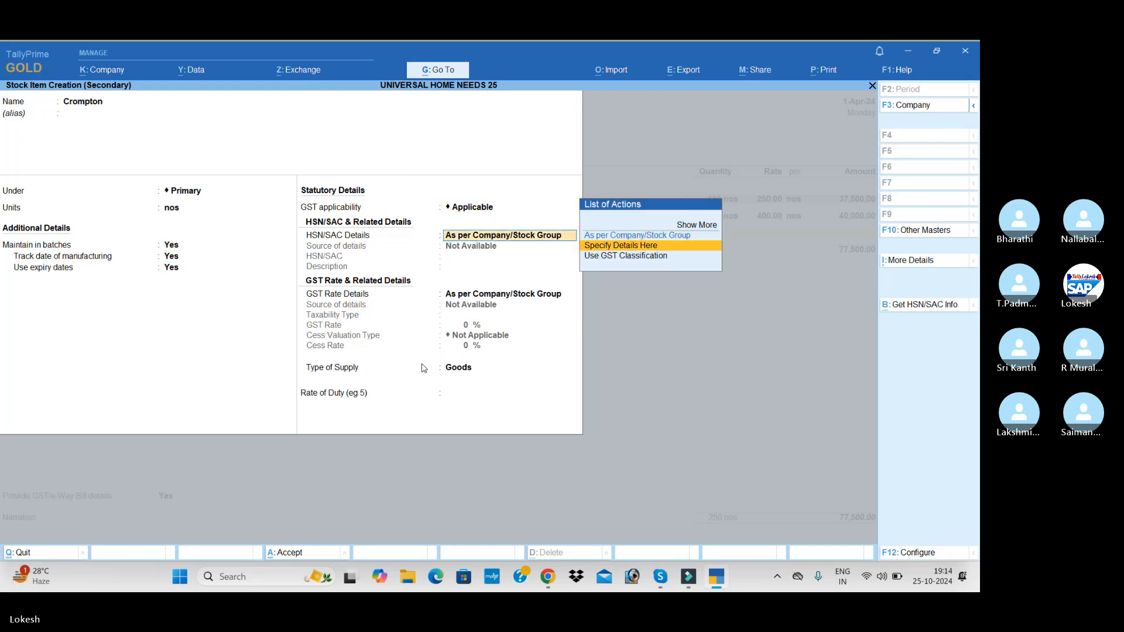
{"action": "key", "text": "Return"}
{"action": "type", "text": "654123"}
{"action": "key", "text": "Return"}
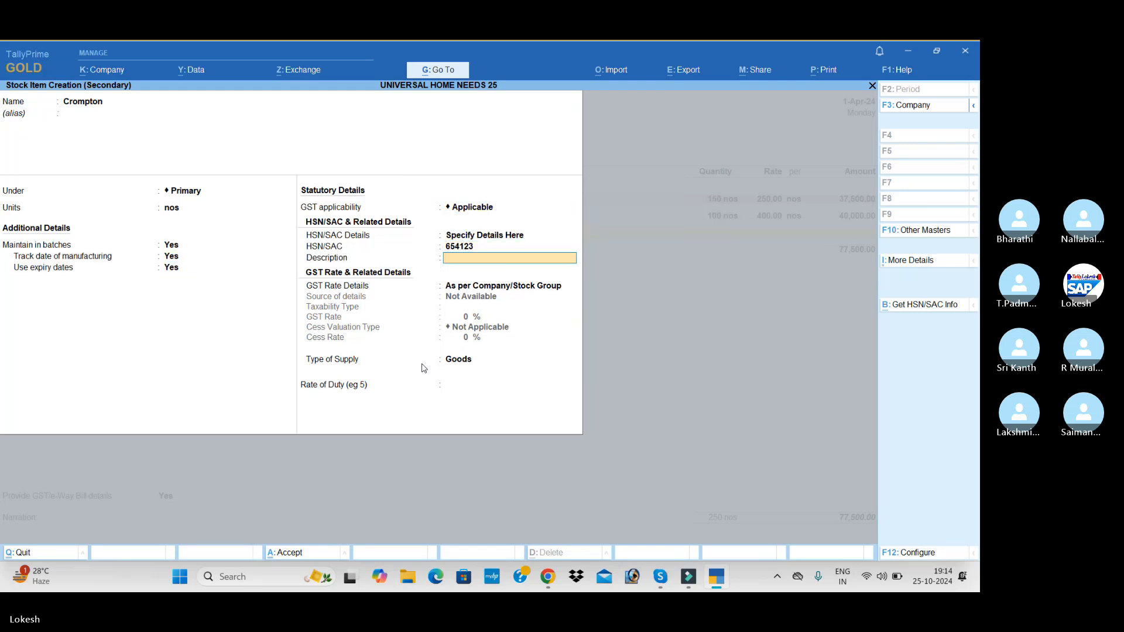
Specify Crompton's GST rate details as Taxable at 12% with supply type Goods, and save the item
{"action": "key", "text": "Return"}
{"action": "key", "text": "Down"}
{"action": "key", "text": "Return"}
{"action": "key", "text": "Return"}
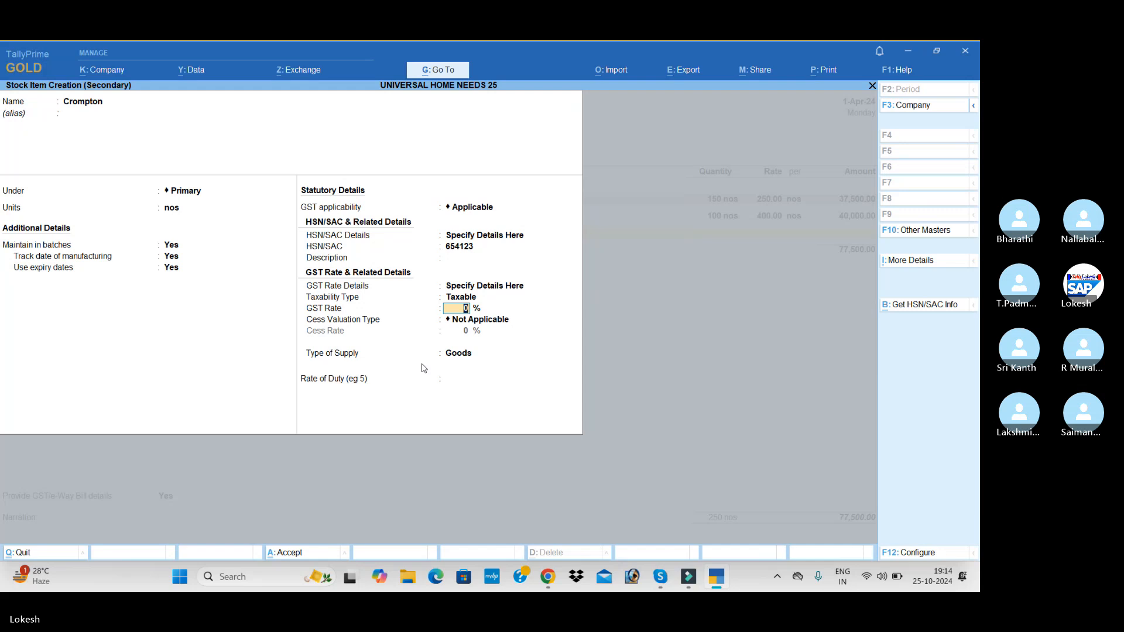
{"action": "type", "text": "12"}
{"action": "key", "text": "Return"}
{"action": "key", "text": "Return"}
{"action": "key", "text": "Return"}
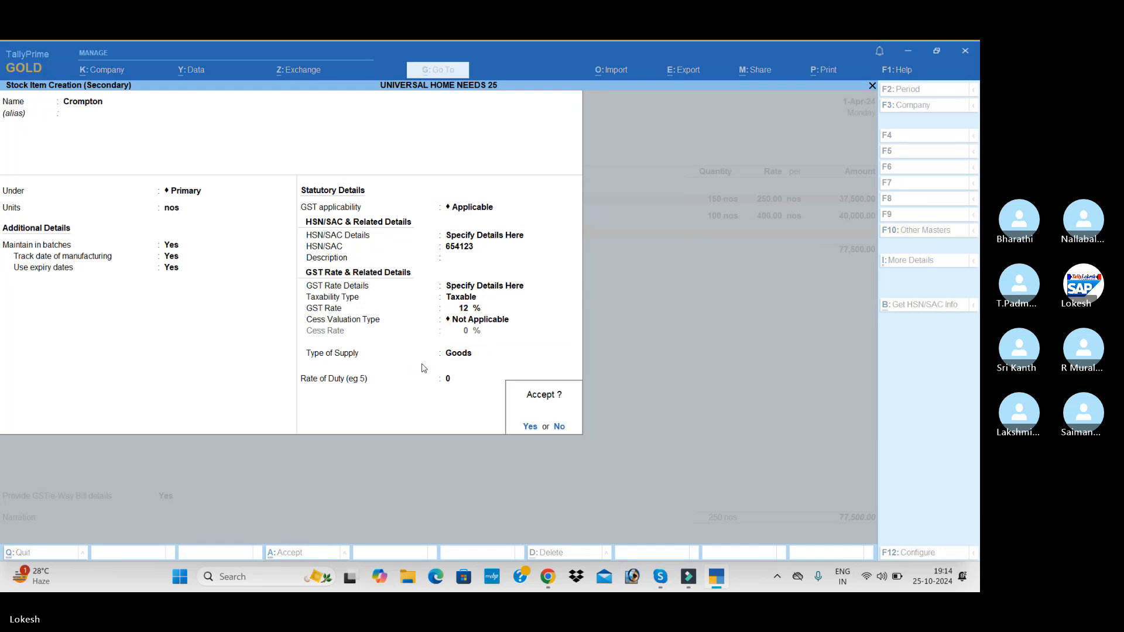
{"action": "key", "text": "Return"}
Allocate Crompton to new batch 985445 with 80 nos at 350 expiring 31-Mar-25, and end the batch list
{"action": "key", "text": "Return"}
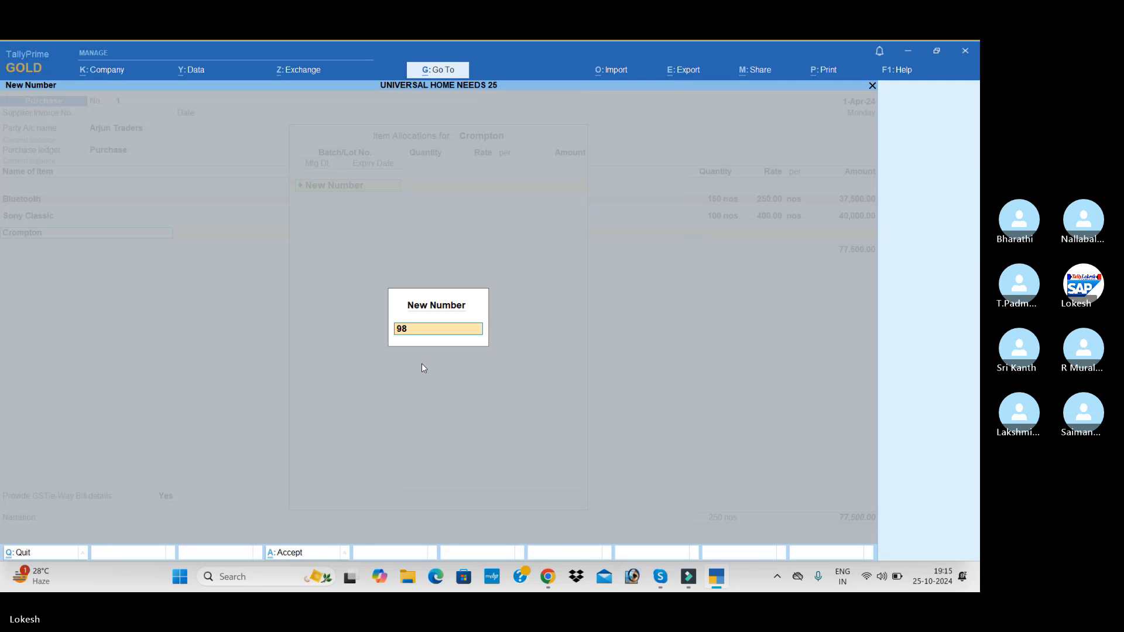
{"action": "type", "text": "985445"}
{"action": "key", "text": "Return"}
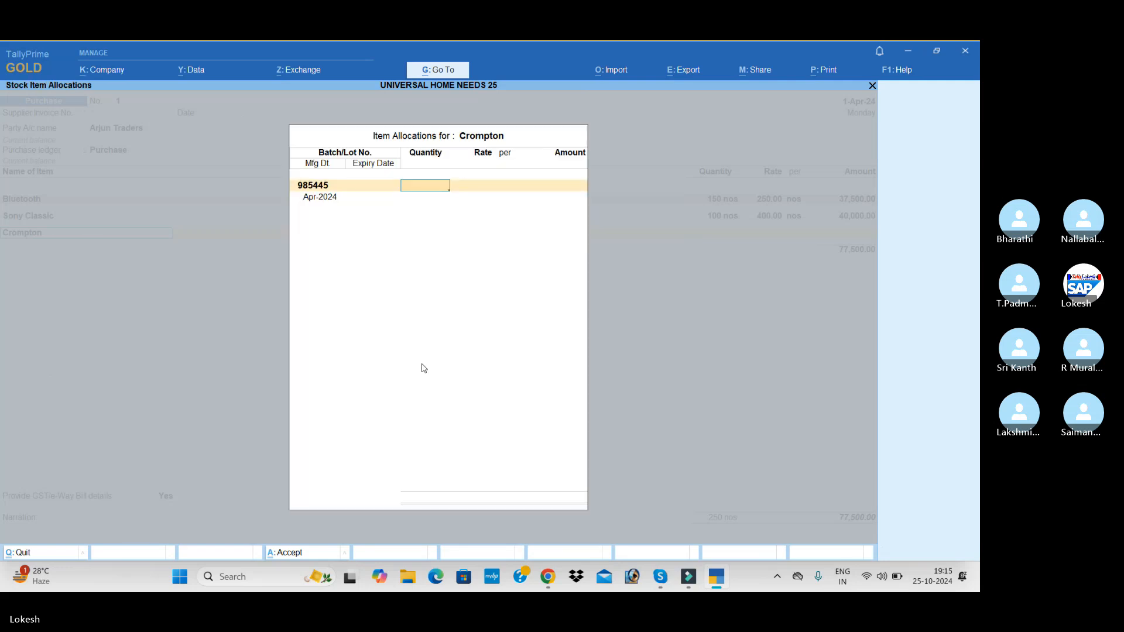
{"action": "type", "text": "80"}
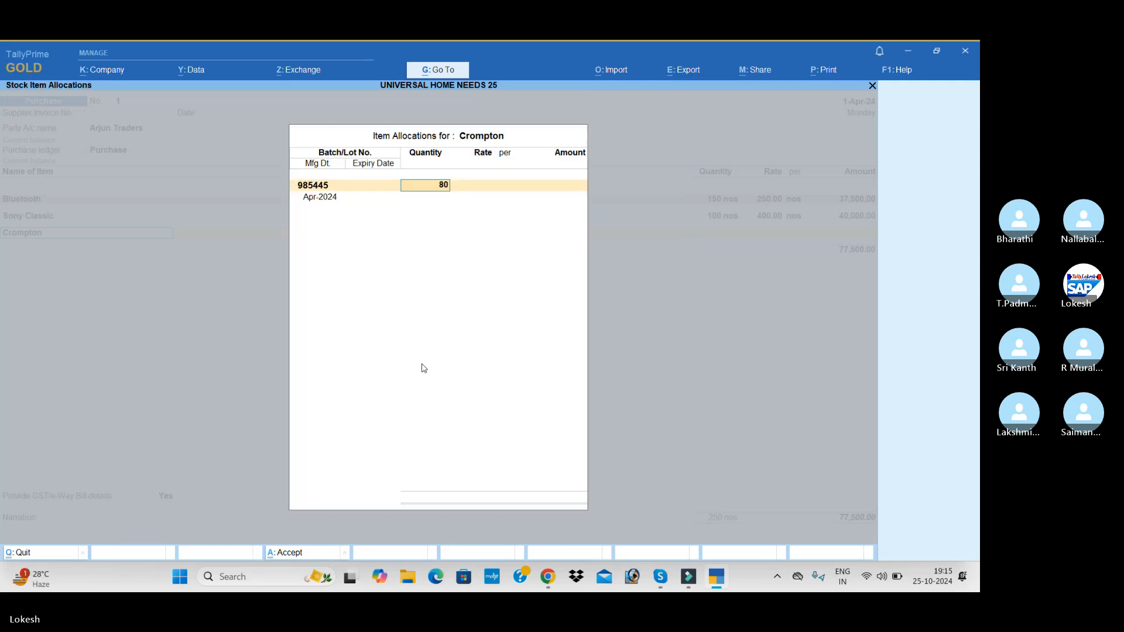
{"action": "key", "text": "Return"}
{"action": "type", "text": "350"}
{"action": "key", "text": "Return"}
{"action": "key", "text": "Return"}
{"action": "key", "text": "Return"}
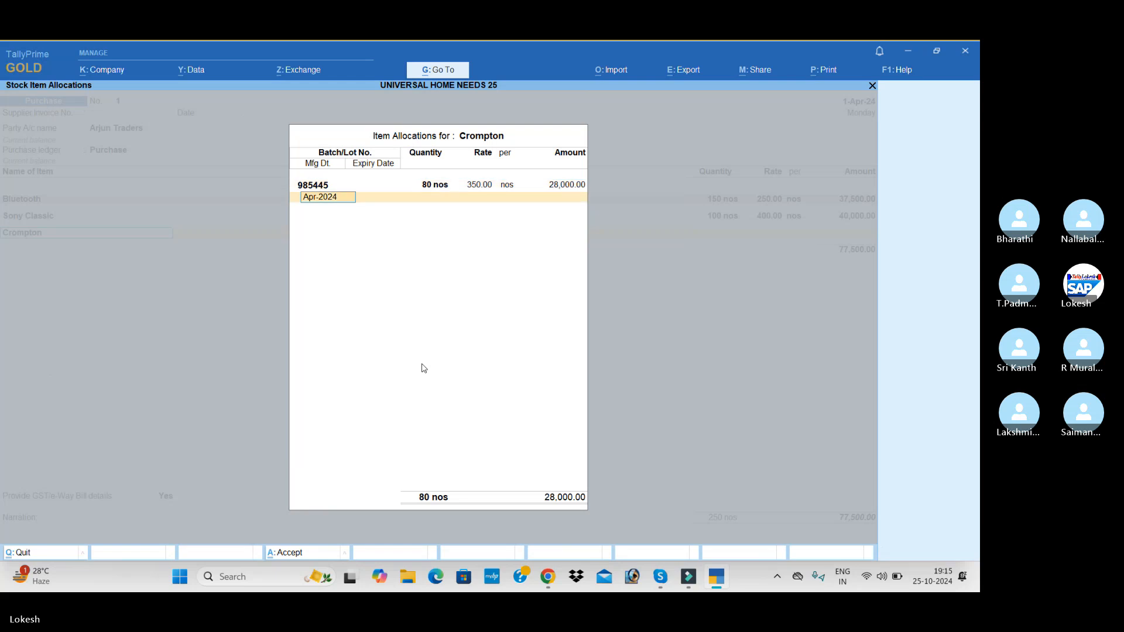
{"action": "key", "text": "Return"}
{"action": "type", "text": "31-Mar-25"}
{"action": "key", "text": "Return"}
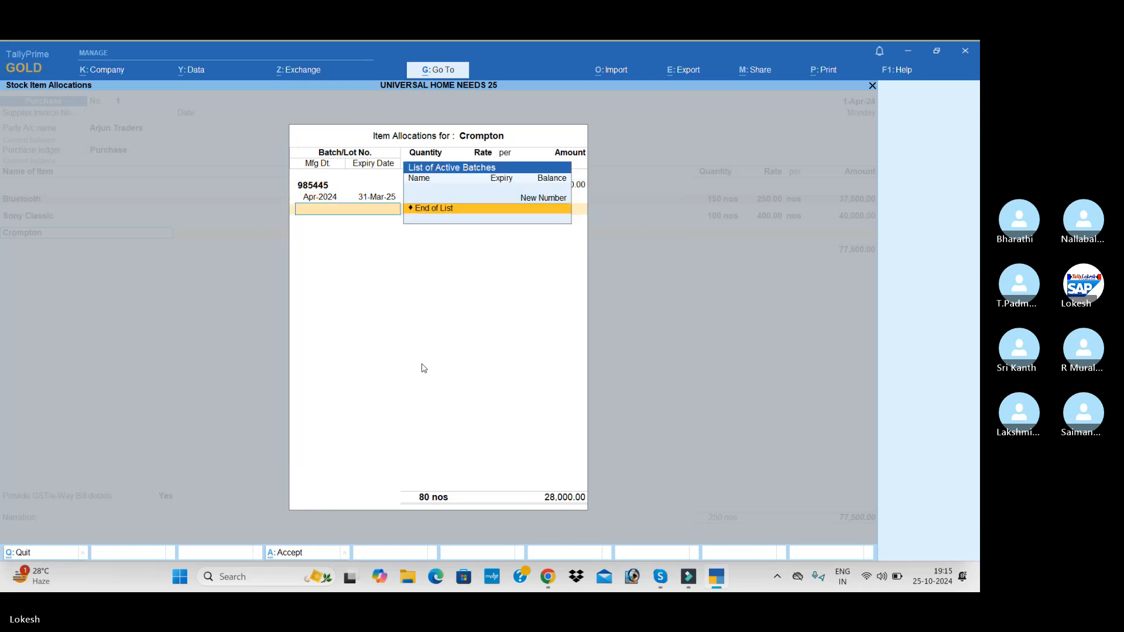
{"action": "key", "text": "Return"}
Start a fourth stock item named Usha Fan under the Primary group with the unit nos
{"action": "key", "text": "alt+c"}
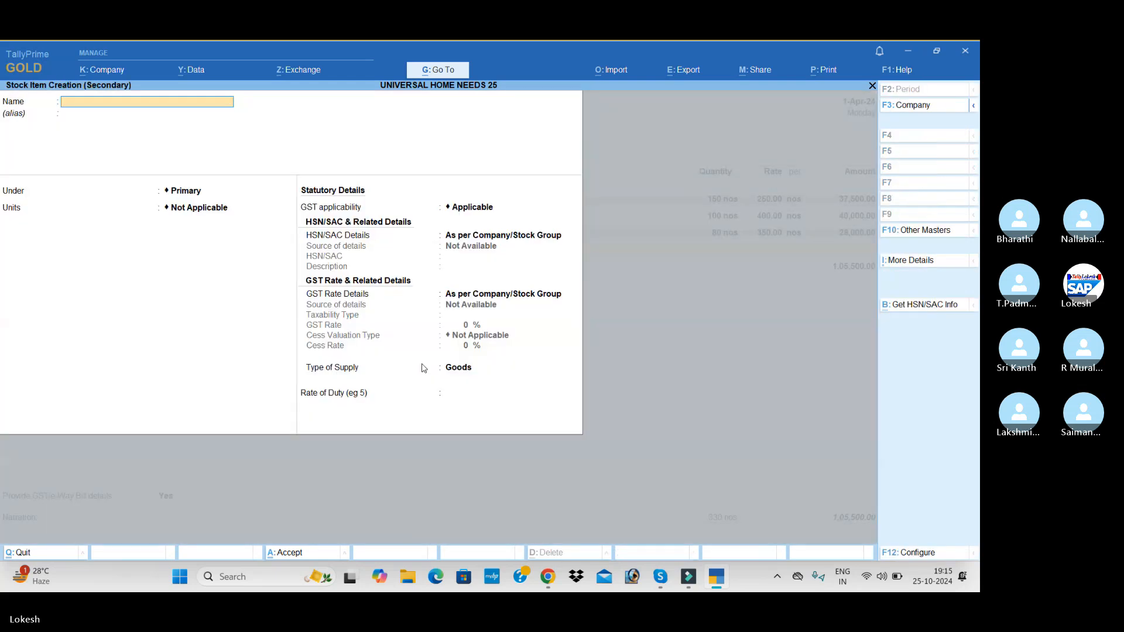
{"action": "type", "text": "Usha fan"}
{"action": "key", "text": "Return"}
{"action": "key", "text": "Return"}
{"action": "key", "text": "Return"}
{"action": "key", "text": "Down"}
{"action": "key", "text": "Return"}
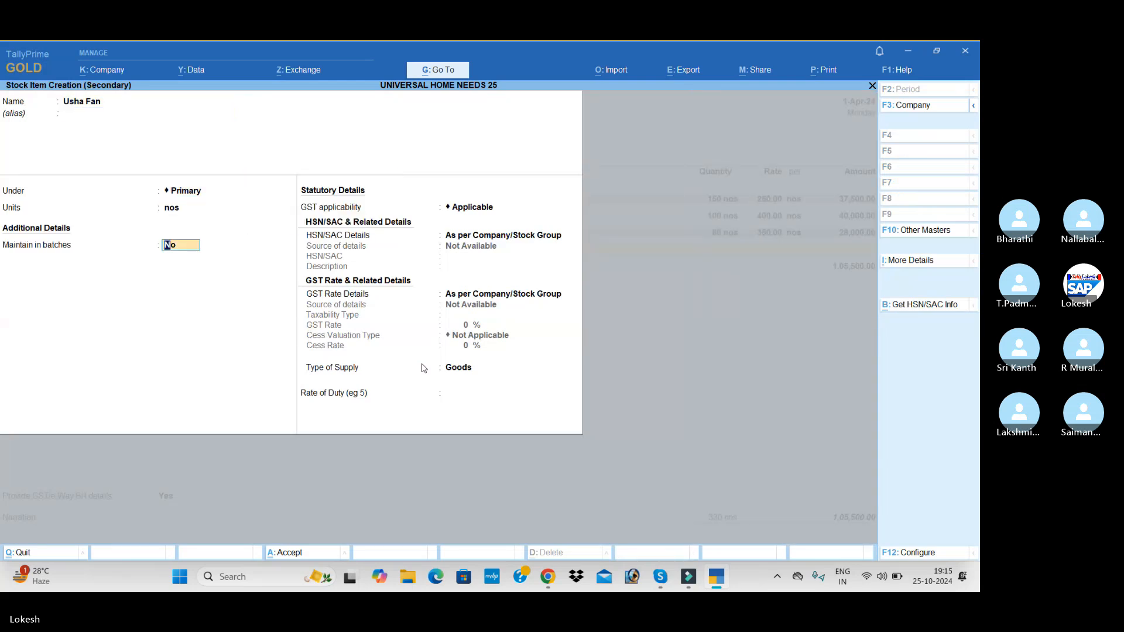
Maintain Usha Fan in batches, with manufacturing date tracking and expiry dates set to Yes
{"action": "key", "text": "y"}
{"action": "key", "text": "y"}
{"action": "key", "text": "y"}
Specify the HSN/SAC details directly on Usha Fan with the code 87456
{"action": "key", "text": "Return"}
{"action": "key", "text": "Down"}
{"action": "key", "text": "Return"}
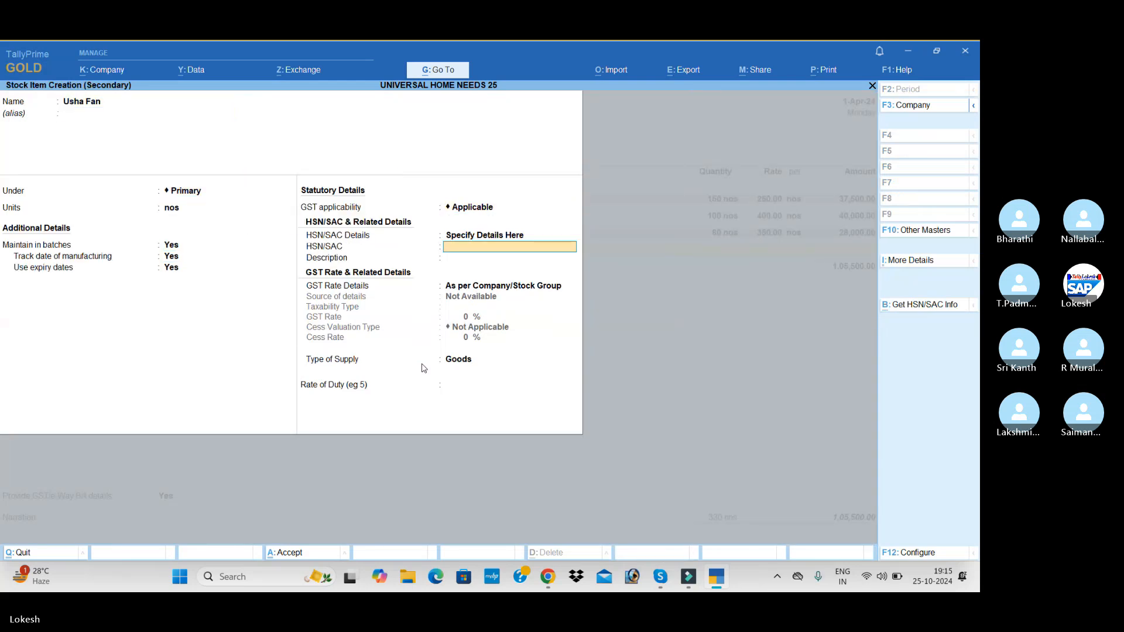
{"action": "type", "text": "87456"}
{"action": "key", "text": "Return"}
Specify Usha Fan's GST rate details as Taxable at 28% with supply type Goods, and save the item
{"action": "key", "text": "Return"}
{"action": "key", "text": "Down"}
{"action": "key", "text": "Return"}
{"action": "key", "text": "Return"}
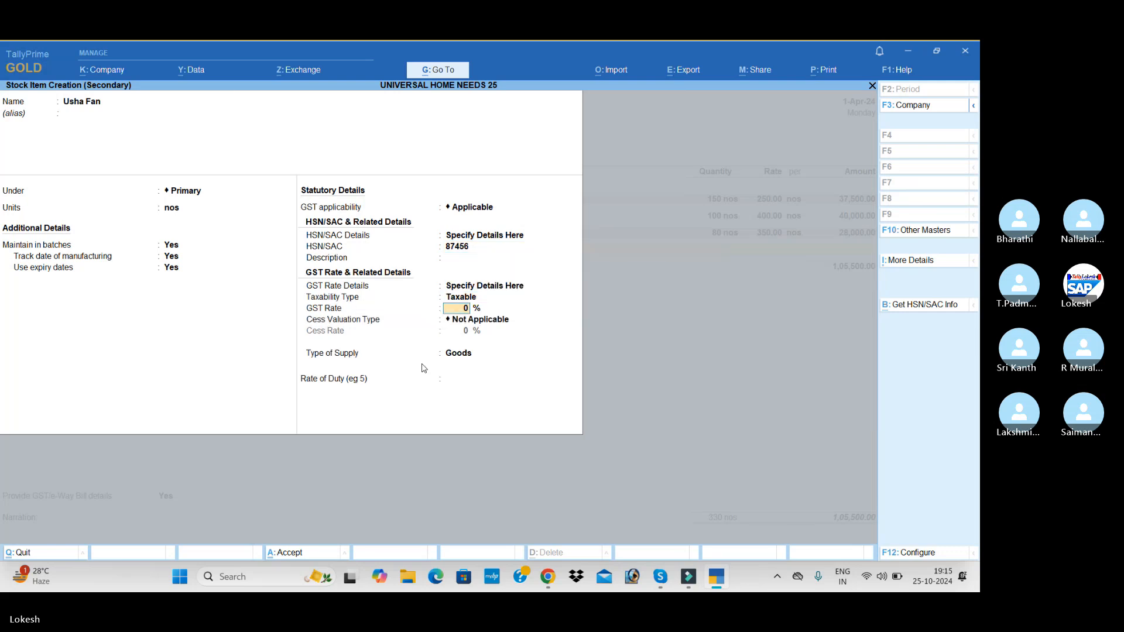
{"action": "type", "text": "28"}
{"action": "key", "text": "Return"}
{"action": "key", "text": "Return"}
{"action": "key", "text": "Return"}
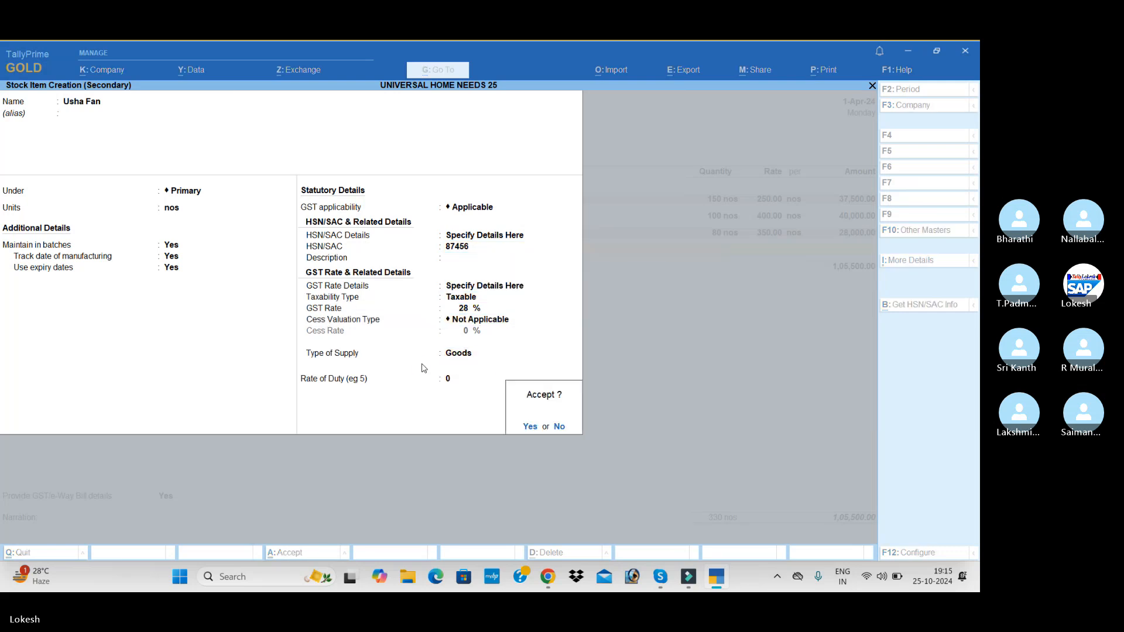
{"action": "key", "text": "Return"}
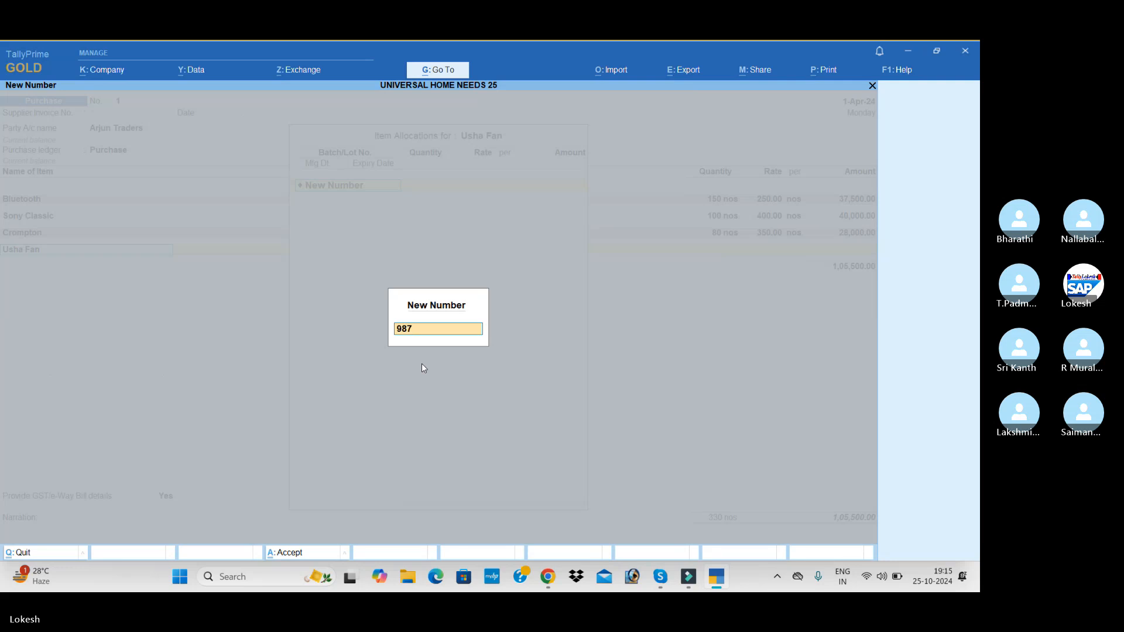
Allocate Usha Fan to new batch 987455 with 70 nos at 1,000 expiring 31-3-25, and accept the item line
{"action": "type", "text": "987455"}
{"action": "key", "text": "Return"}
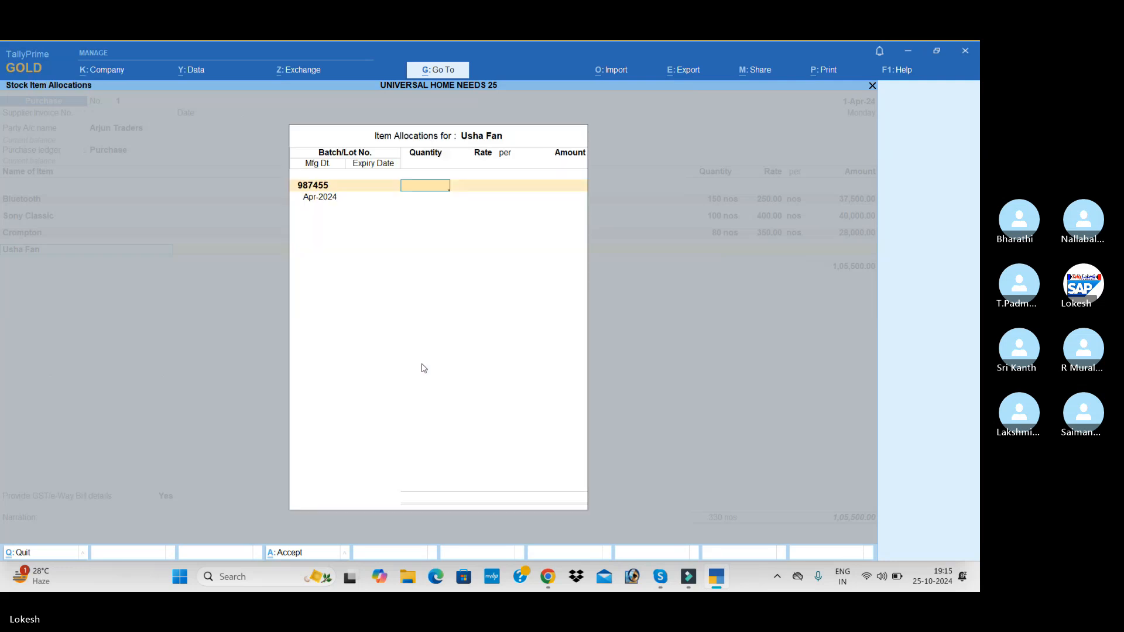
{"action": "type", "text": "70"}
{"action": "key", "text": "Return"}
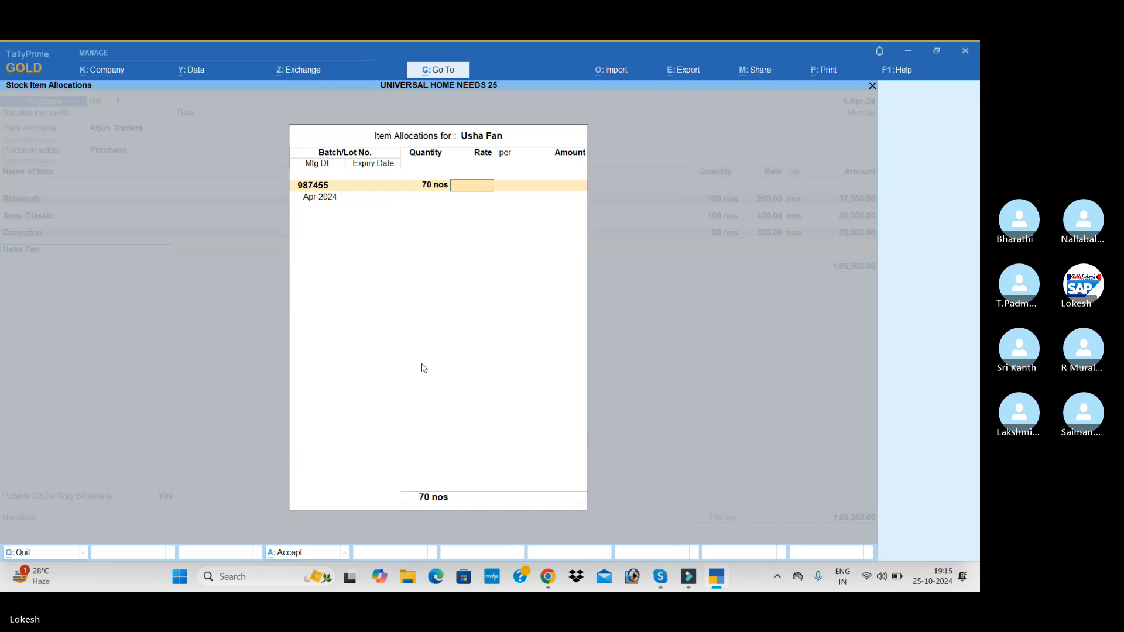
{"action": "type", "text": "1,000"}
{"action": "key", "text": "Return"}
{"action": "key", "text": "Return"}
{"action": "key", "text": "Return"}
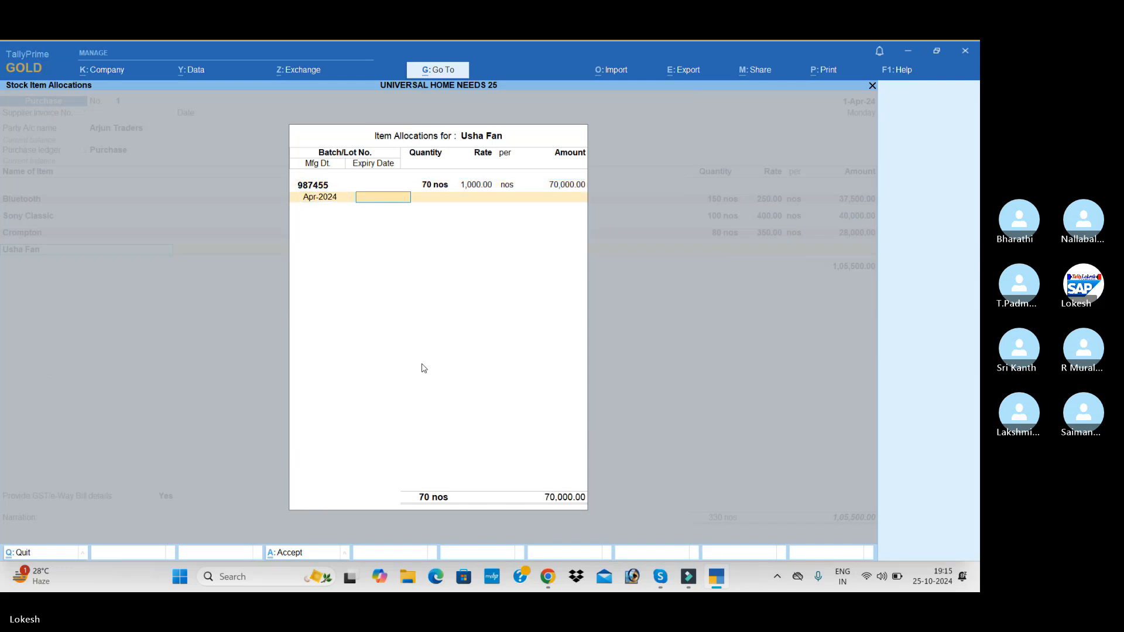
{"action": "type", "text": "31-3-25"}
{"action": "key", "text": "Return"}
{"action": "key", "text": "Return"}
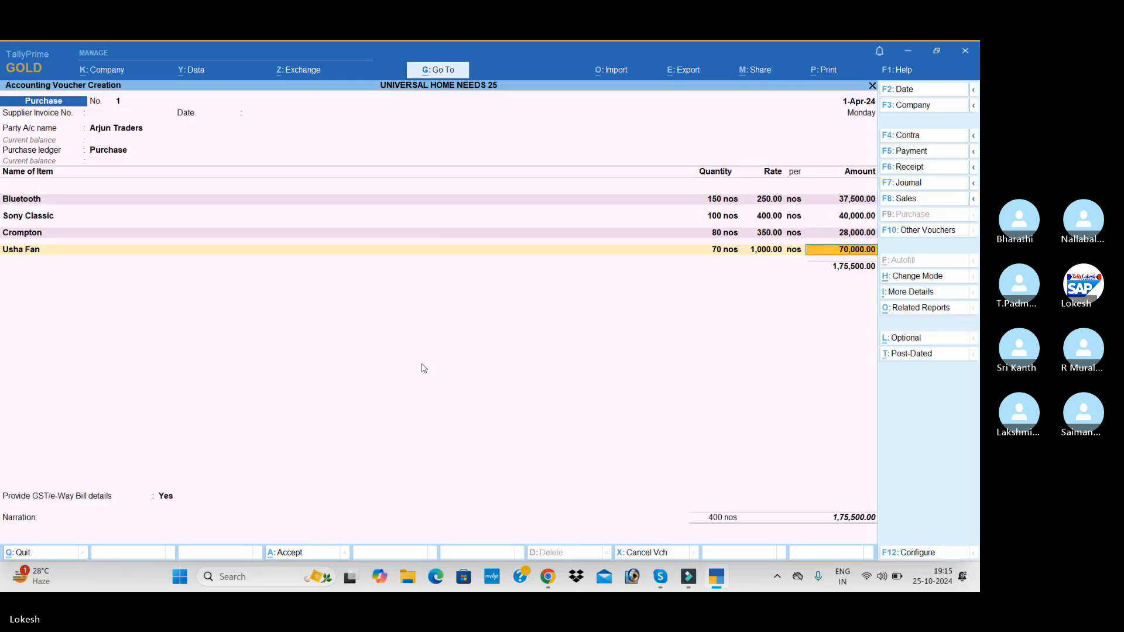
{"action": "key", "text": "Return"}
End the item list and start a CGST ledger under Duties & Taxes with GST as the duty type
{"action": "key", "text": "Return"}
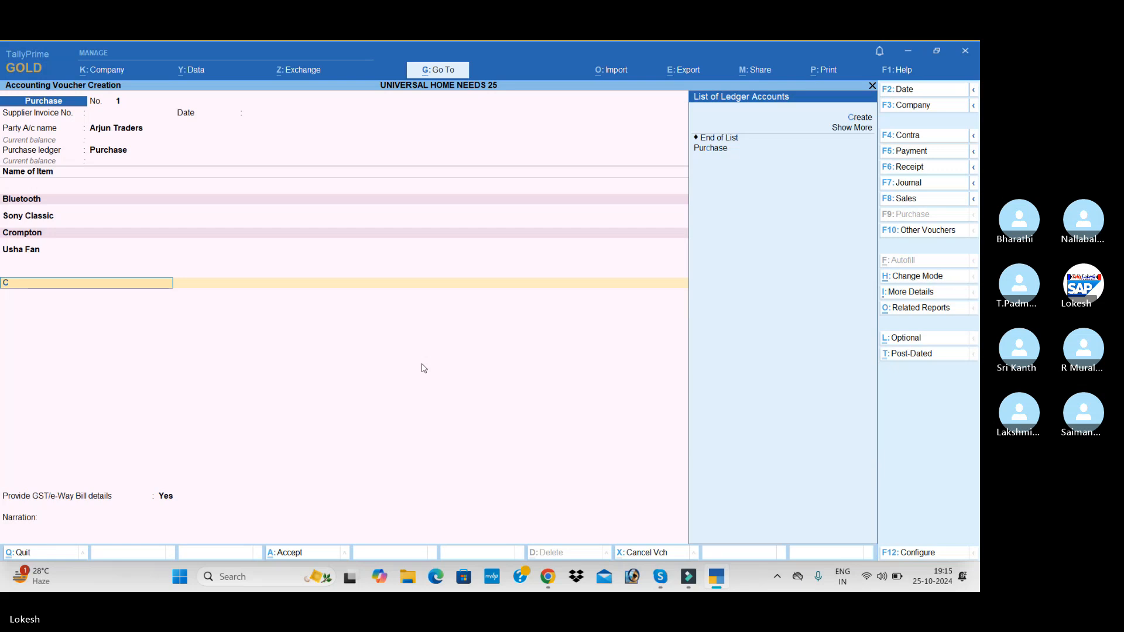
{"action": "key", "text": "alt+c"}
{"action": "type", "text": "CGST"}
{"action": "key", "text": "Return"}
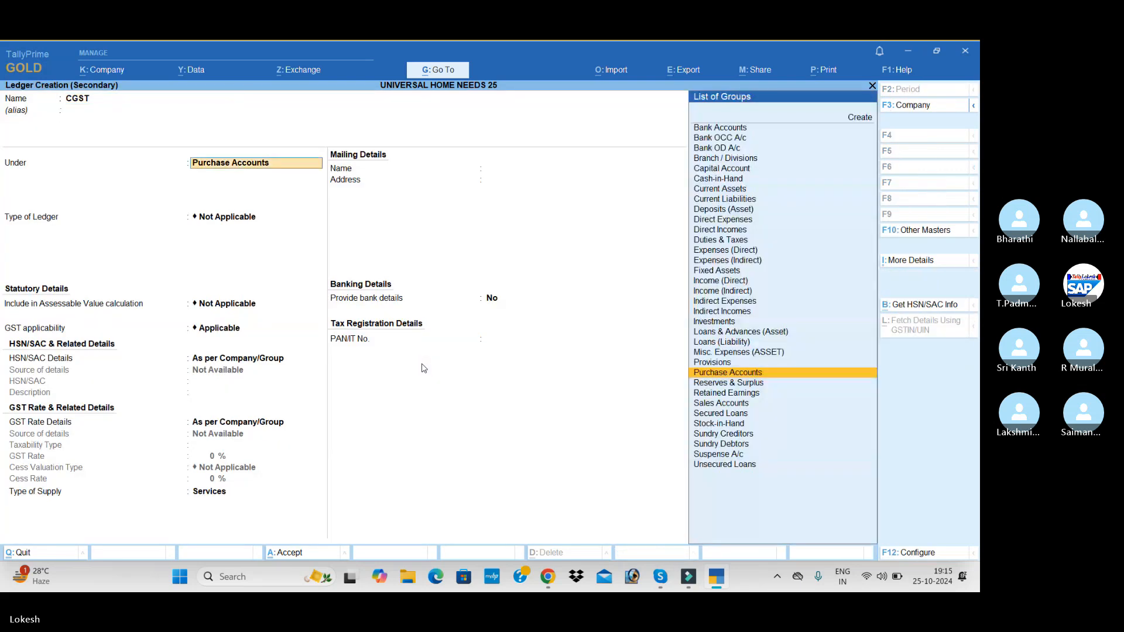
{"action": "type", "text": "du"}
{"action": "key", "text": "Return"}
{"action": "key", "text": "Up"}
{"action": "key", "text": "Return"}
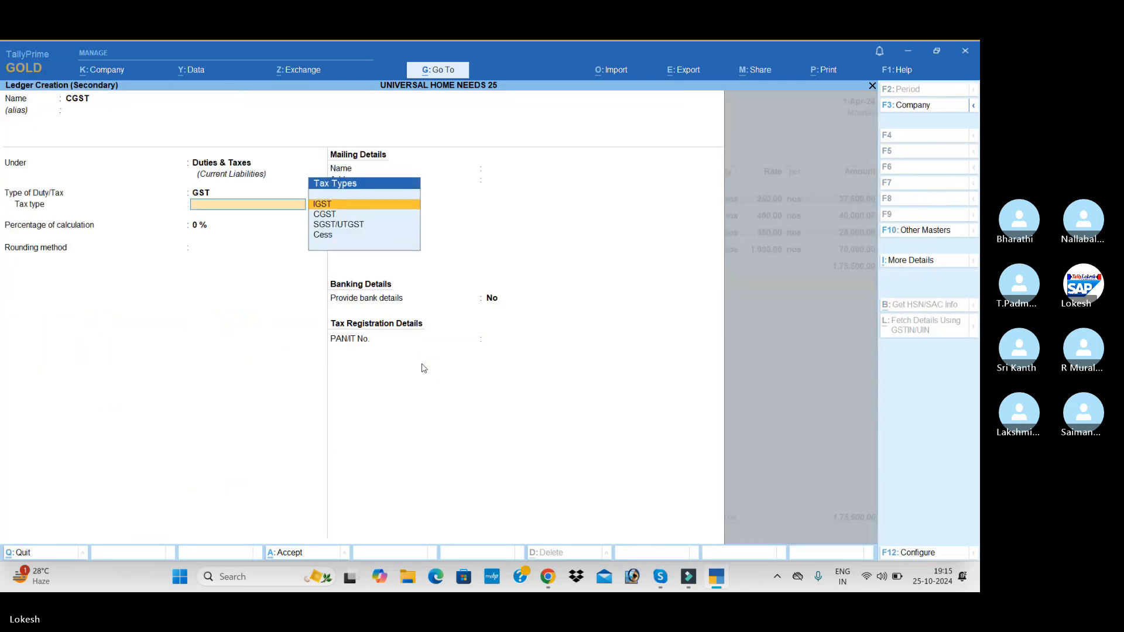
Set the CGST ledger's tax type to CGST without rounding, save it and apply it to the purchase
{"action": "key", "text": "Down"}
{"action": "key", "text": "Return"}
{"action": "key", "text": "Return"}
{"action": "key", "text": "Return"}
{"action": "key", "text": "Return"}
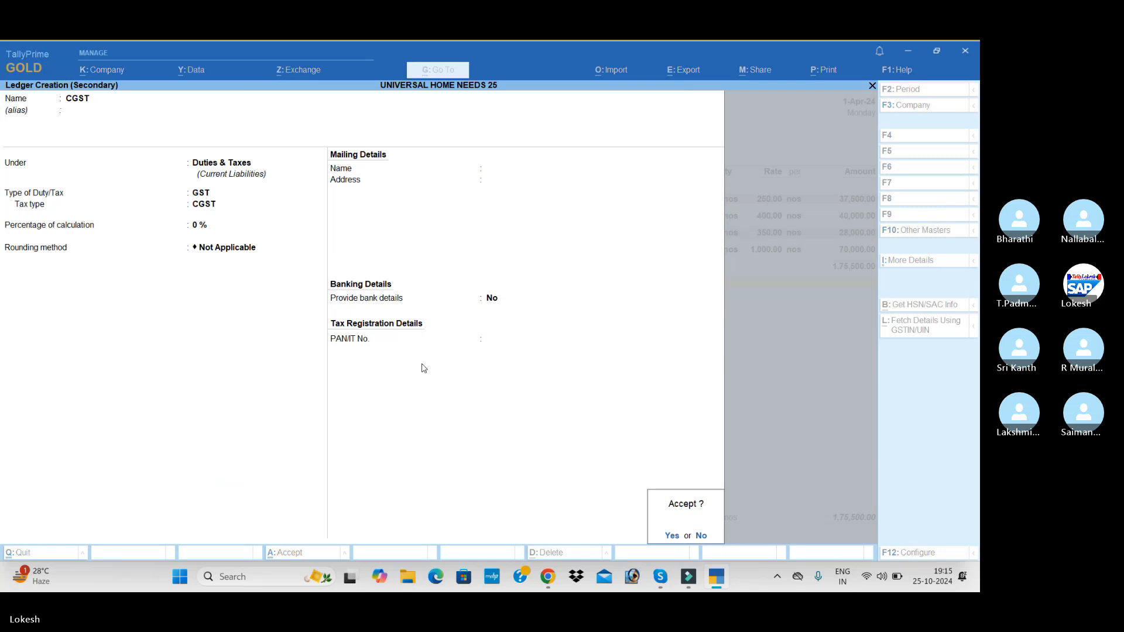
{"action": "key", "text": "Return"}
{"action": "key", "text": "Return"}
Start an SGST ledger under Duties & Taxes with GST as the duty type
{"action": "key", "text": "alt+c"}
{"action": "type", "text": "SGST"}
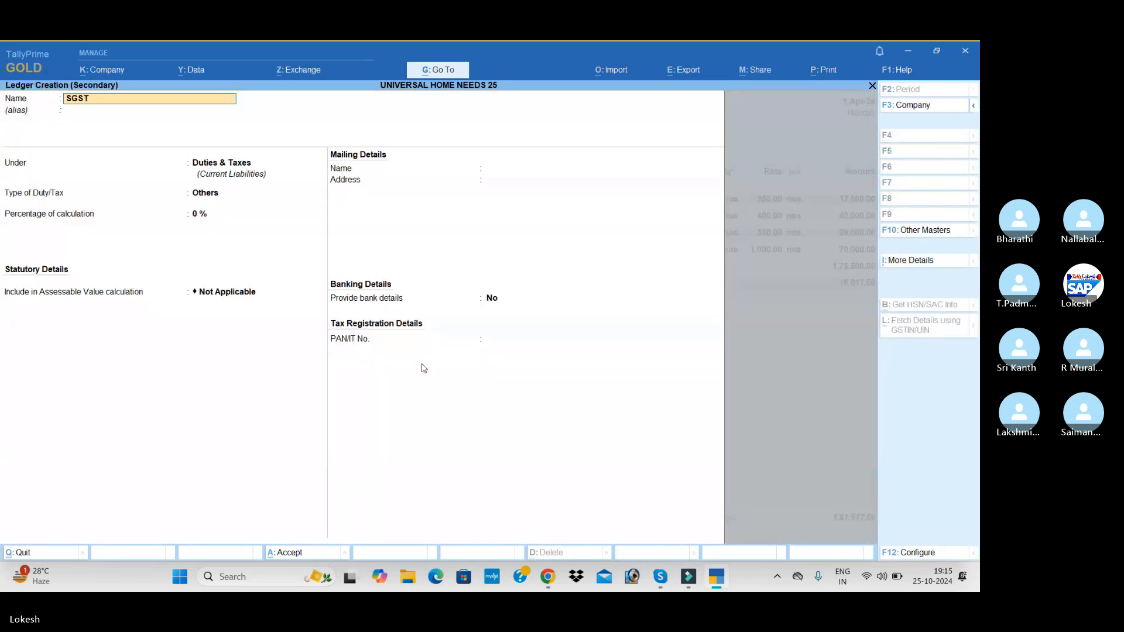
{"action": "key", "text": "Return"}
{"action": "key", "text": "Return"}
{"action": "key", "text": "Up"}
{"action": "key", "text": "Return"}
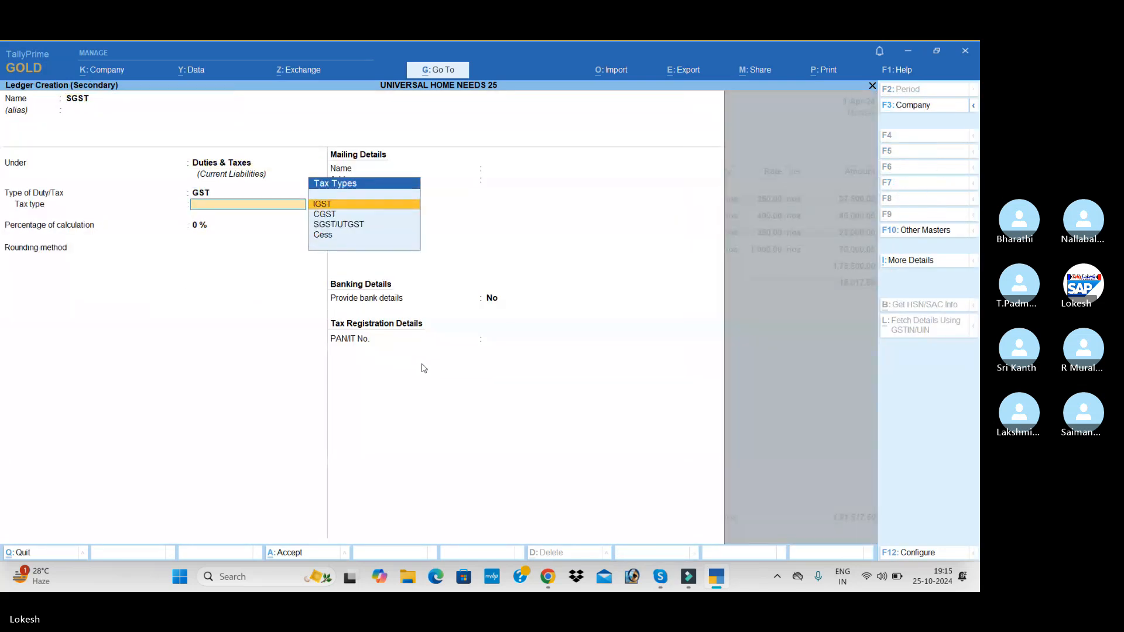
Set the SGST ledger's tax type to SGST/UTGST without rounding, save it and apply it to the purchase
{"action": "key", "text": "Down"}
{"action": "key", "text": "Down"}
{"action": "key", "text": "Return"}
{"action": "key", "text": "Return"}
{"action": "key", "text": "Return"}
{"action": "key", "text": "Return"}
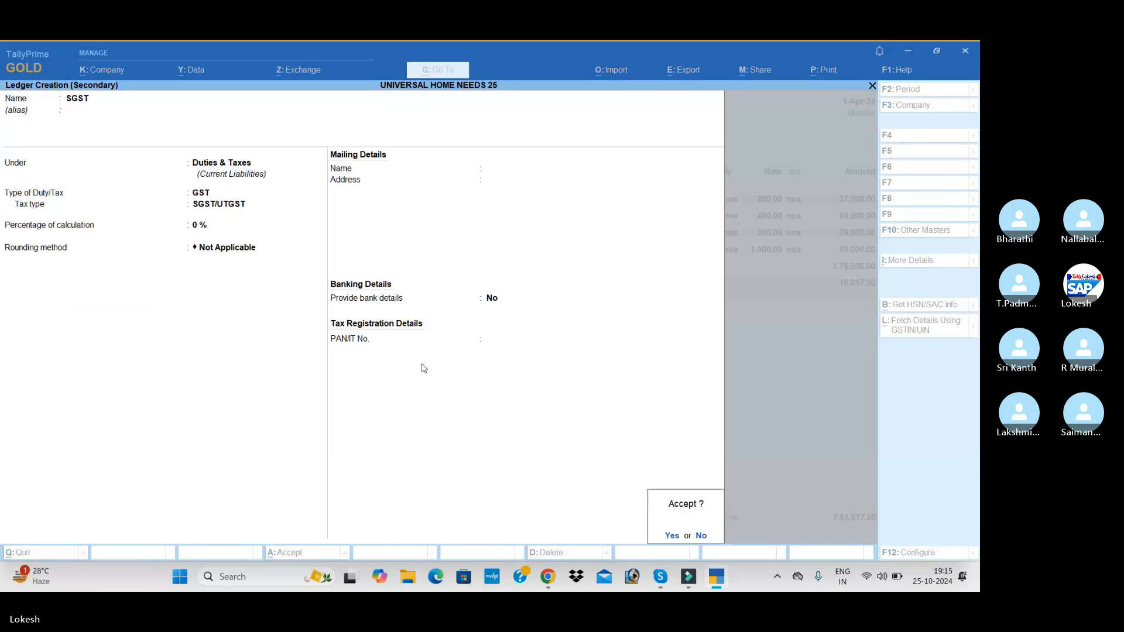
{"action": "key", "text": "Return"}
{"action": "key", "text": "Return"}
Set Provide GST/e-Way Bill details to No and save the Arjun Traders purchase without a narration
{"action": "key", "text": "Up"}
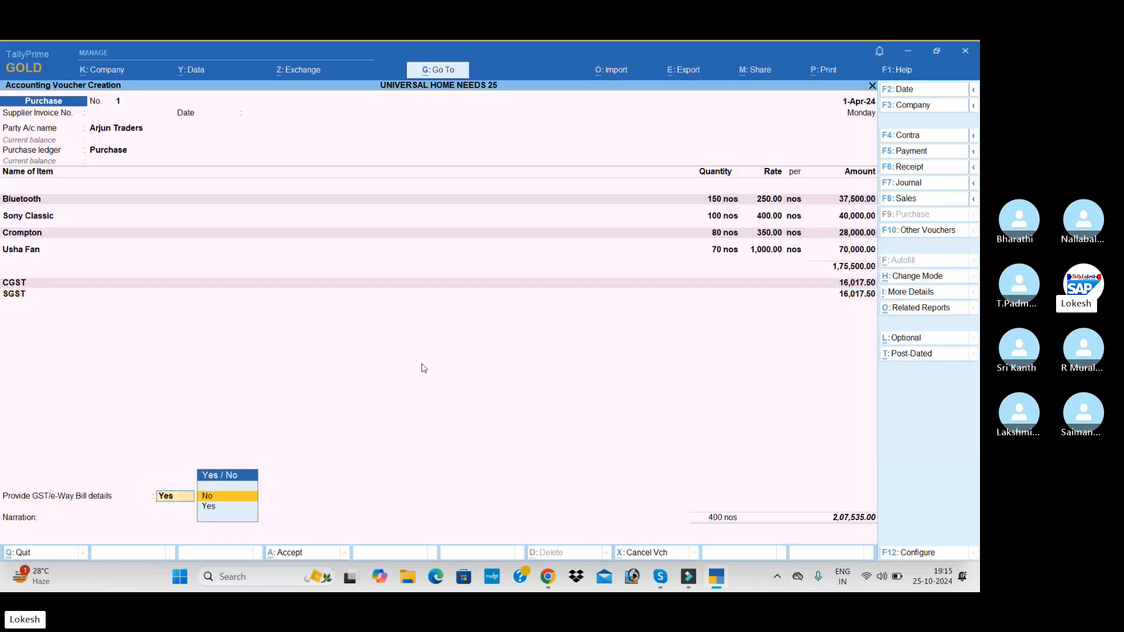
{"action": "key", "text": "Return"}
{"action": "key", "text": "Return"}
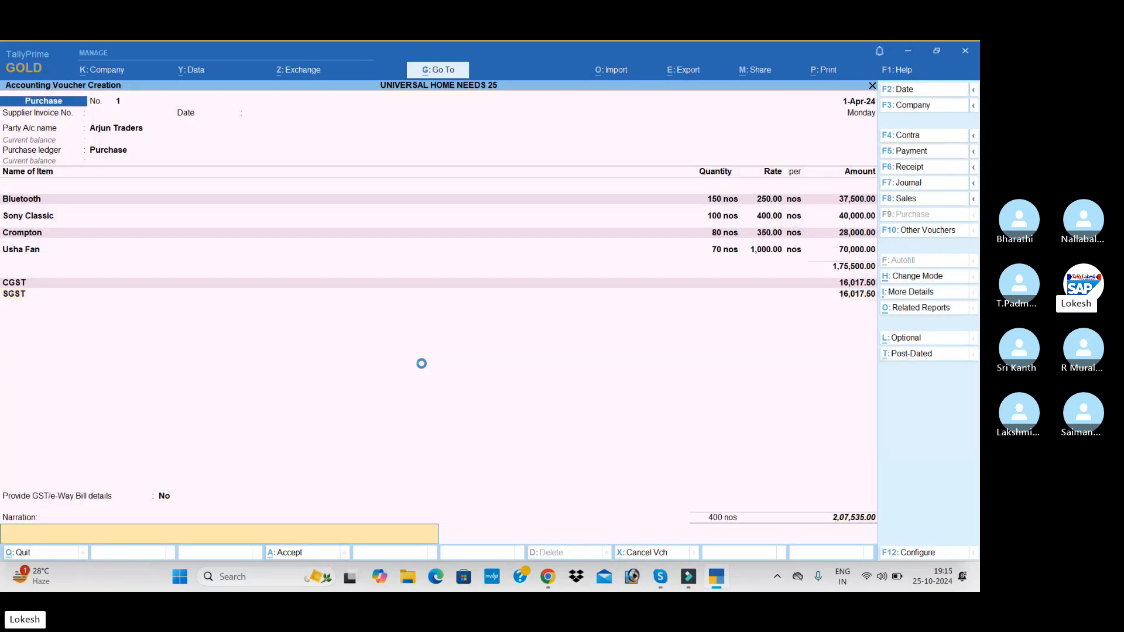
{"action": "key", "text": "Return"}
{"action": "key", "text": "Return"}
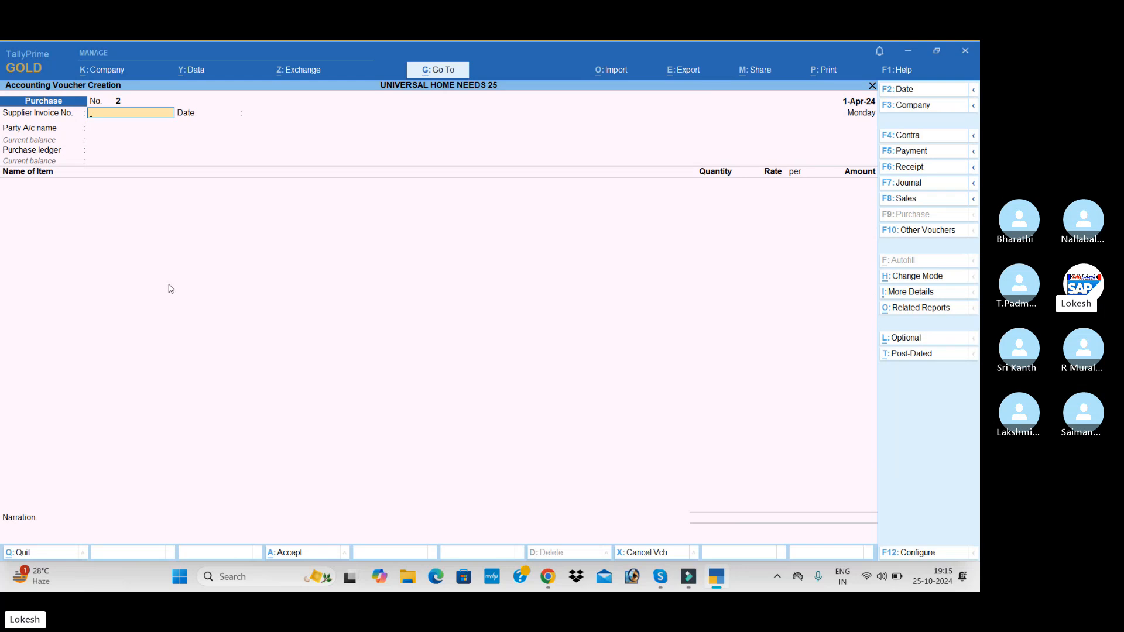
Start a sales voucher and configure it so that rates inclusive of tax are not provided for stock items
{"action": "left_click", "coordinate": [922, 199]}
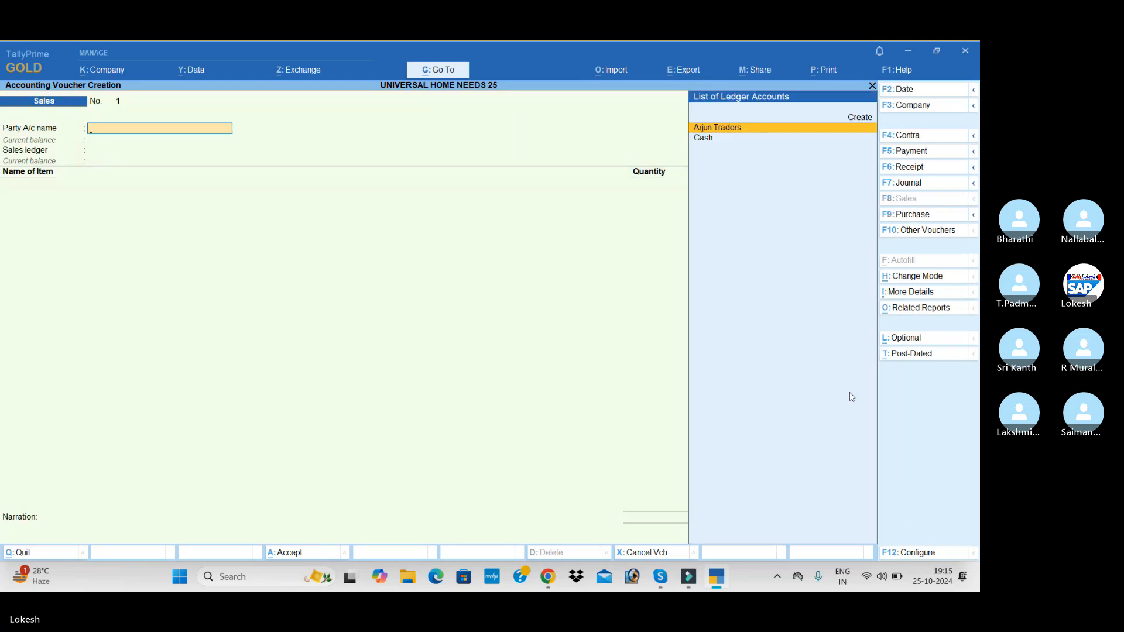
{"action": "left_click", "coordinate": [924, 553]}
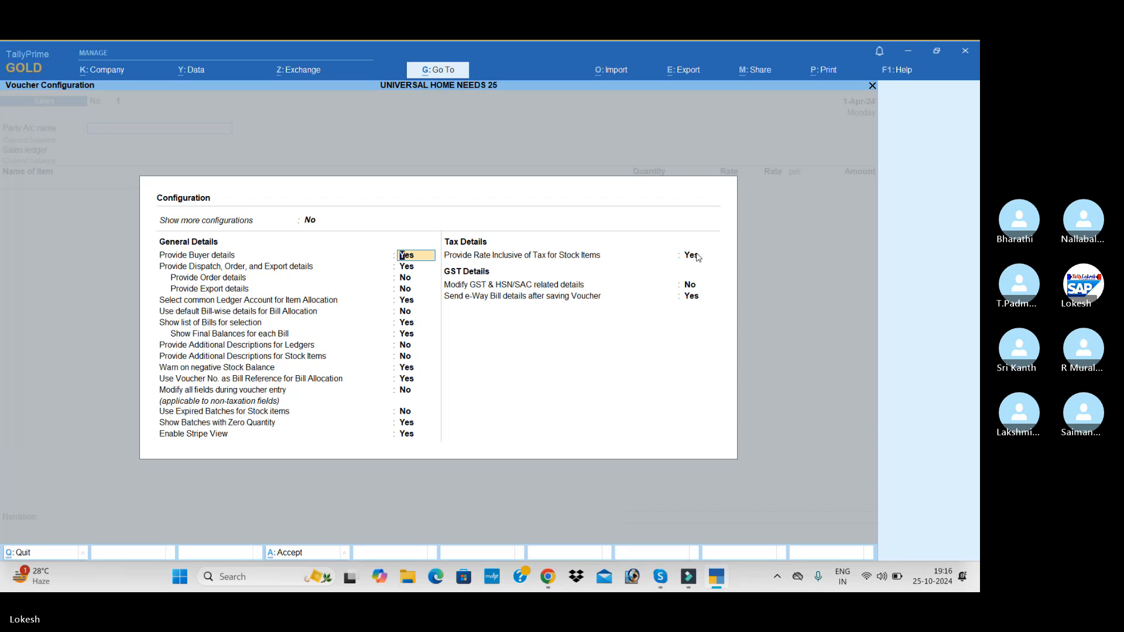
{"action": "left_click", "coordinate": [691, 255]}
{"action": "key", "text": "Return"}
{"action": "key", "text": "ctrl+a"}
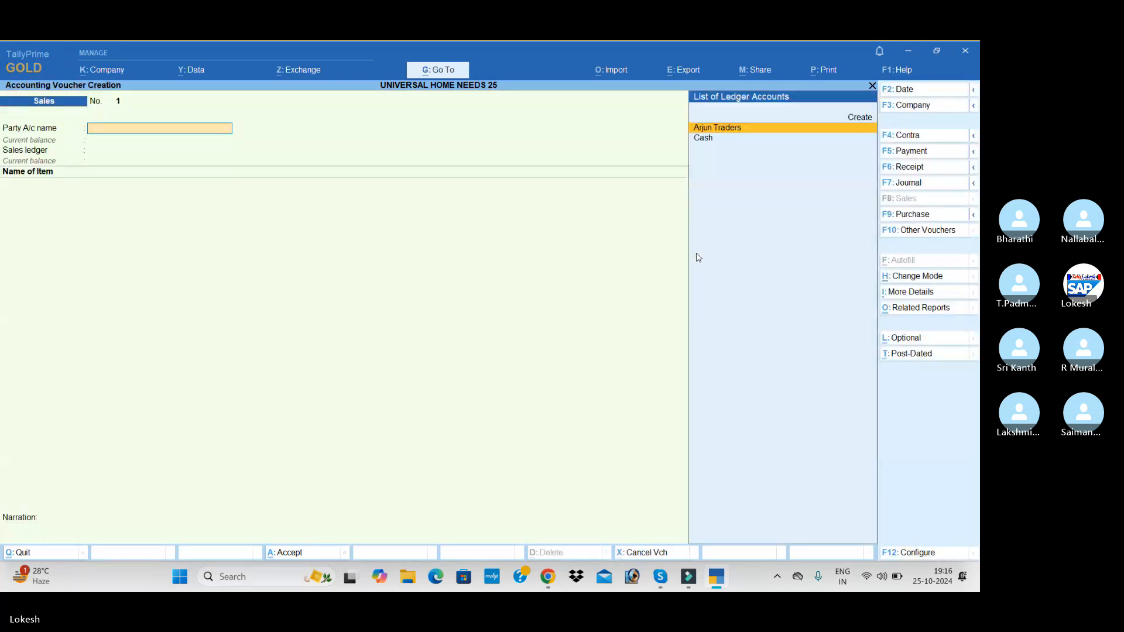
Create a party ledger named Khan Traders under Sundry Debtors, keeping the same mailing name and no address
{"action": "key", "text": "alt+c"}
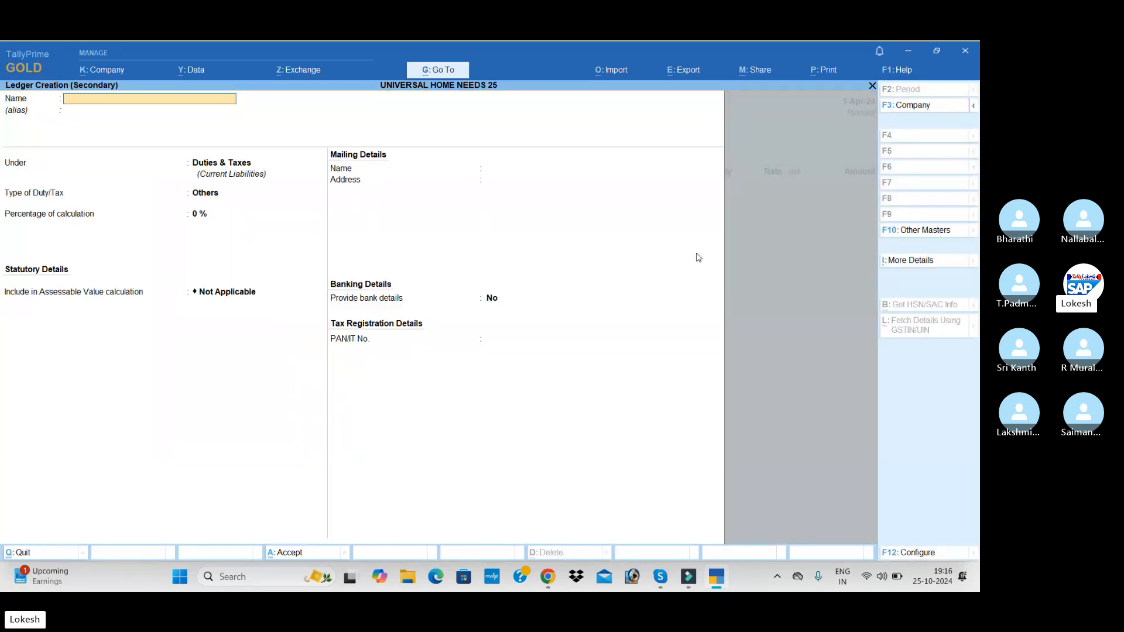
{"action": "type", "text": "K"}
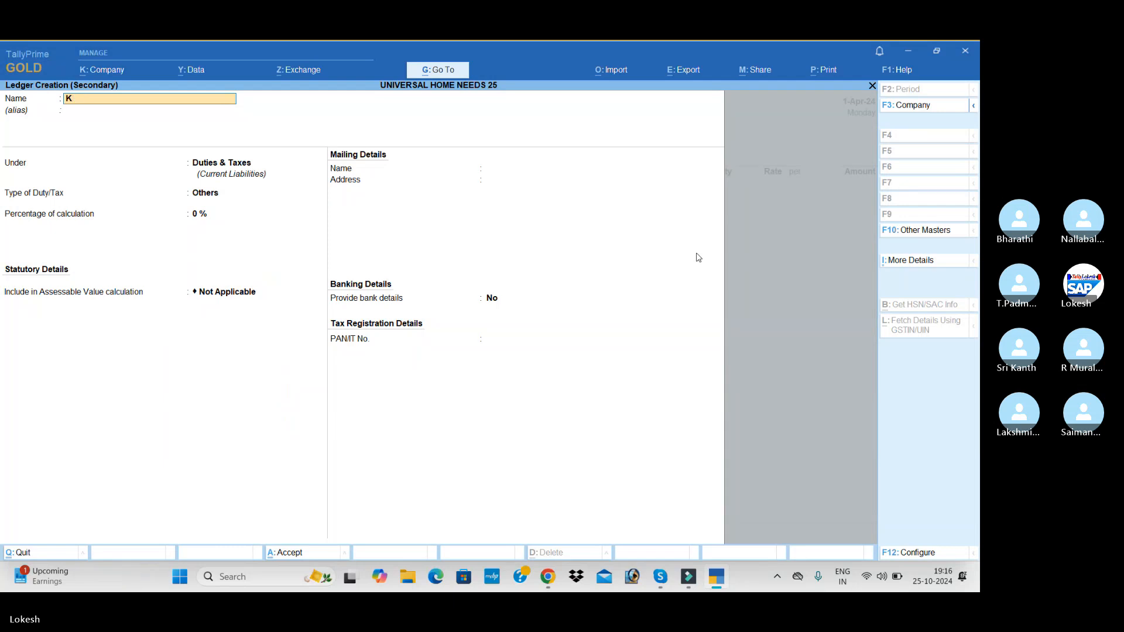
{"action": "type", "text": "han Traders"}
{"action": "key", "text": "Return"}
{"action": "key", "text": "Return"}
{"action": "type", "text": "Sun"}
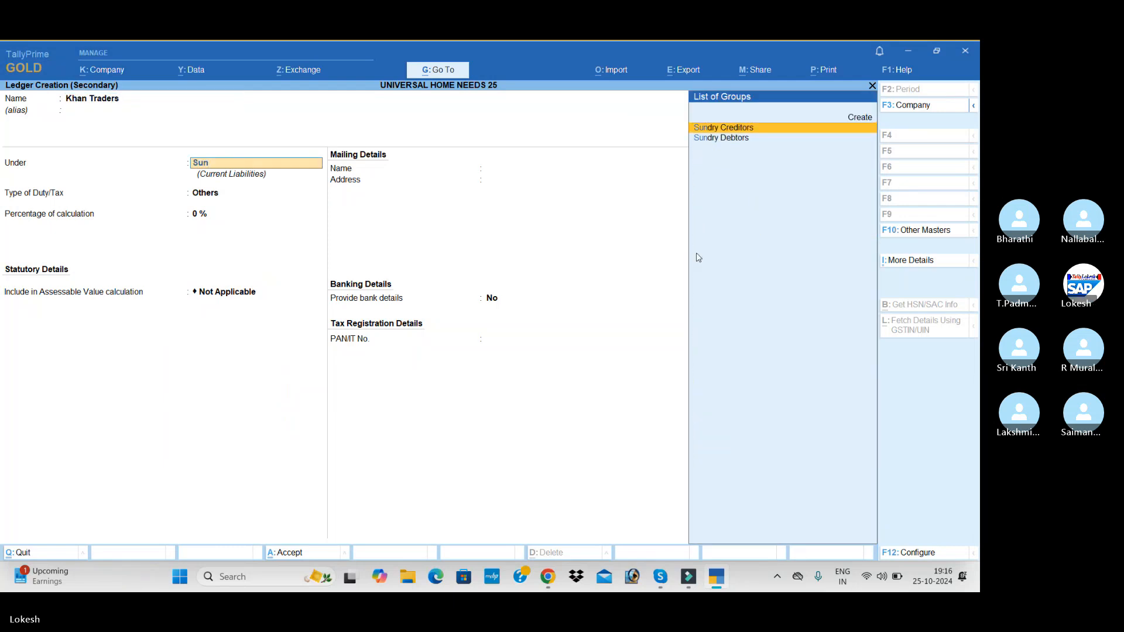
{"action": "key", "text": "Return"}
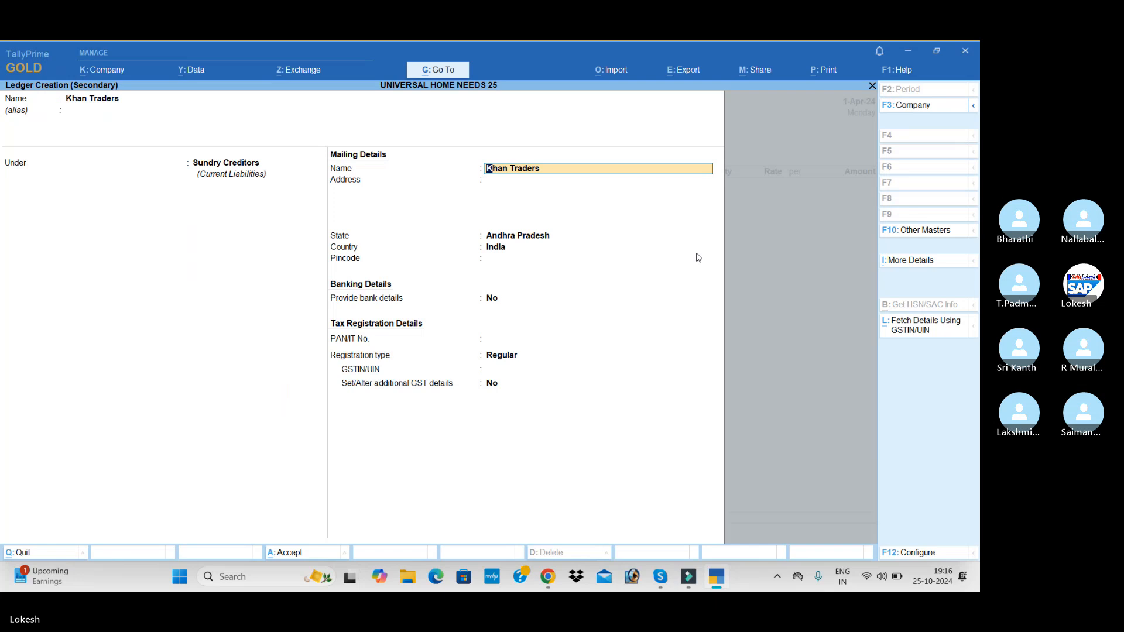
{"action": "key", "text": "BackSpace"}
{"action": "key", "text": "Down"}
{"action": "key", "text": "Return"}
{"action": "key", "text": "Return"}
{"action": "key", "text": "Return"}
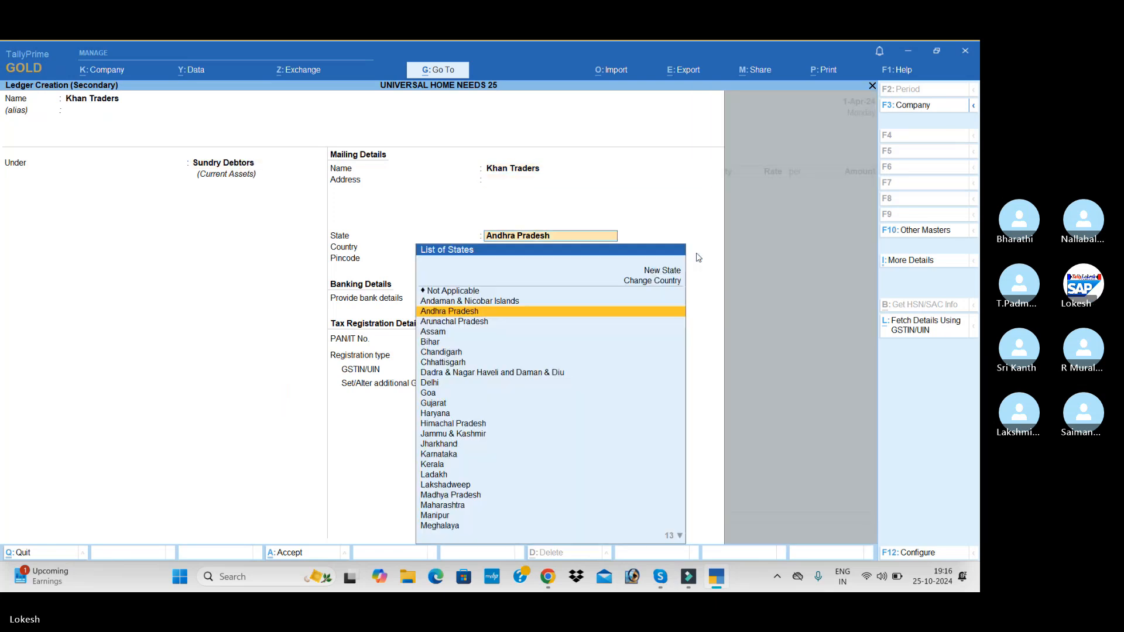
Keep Andhra Pradesh and Regular registration for Khan Traders, enter its GSTIN, save the ledger and skip the dispatch and party details
{"action": "key", "text": "Return"}
{"action": "key", "text": "Return"}
{"action": "key", "text": "Return"}
{"action": "key", "text": "Return"}
{"action": "key", "text": "Return"}
{"action": "key", "text": "Return"}
{"action": "type", "text": "3"}
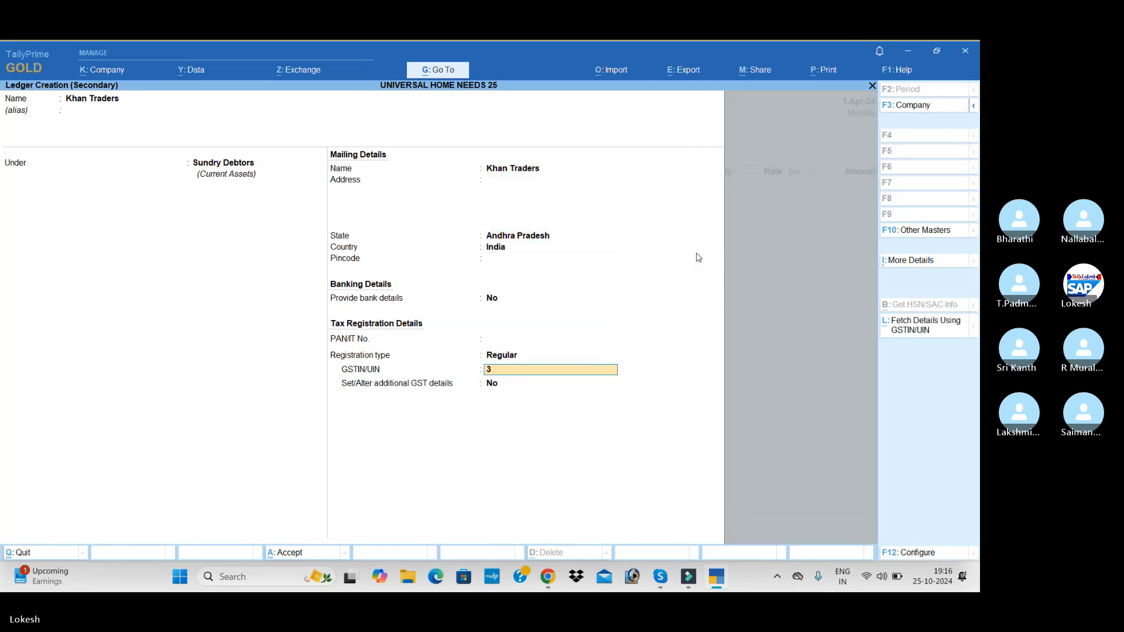
{"action": "type", "text": "7"}
{"action": "key", "text": "Return"}
{"action": "key", "text": "Return"}
{"action": "key", "text": "Return"}
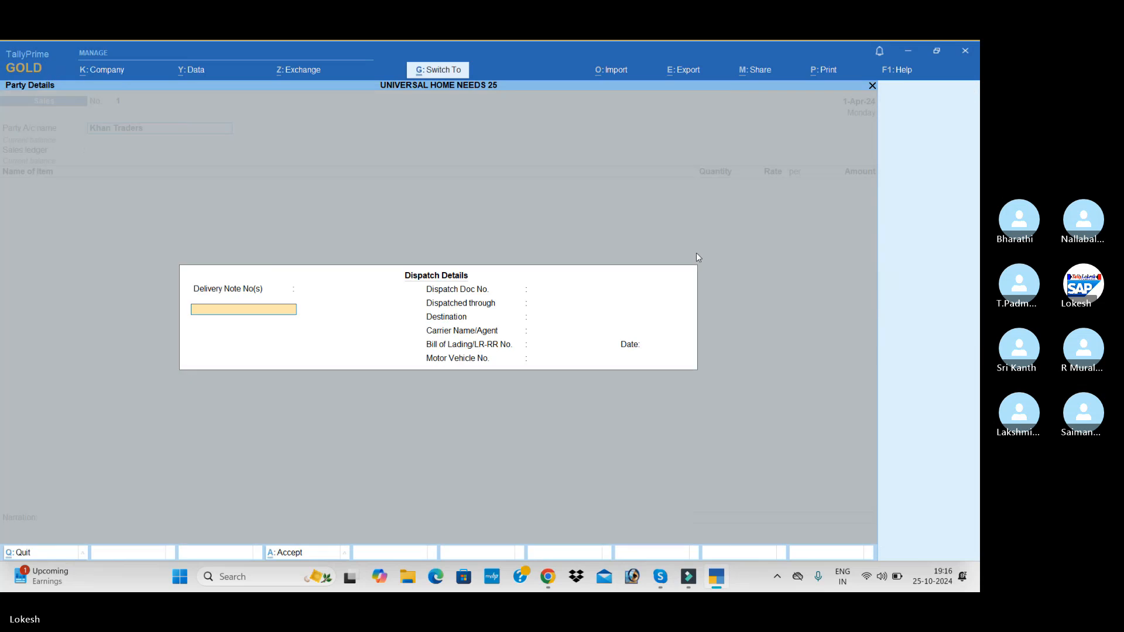
{"action": "key", "text": "Escape"}
{"action": "key", "text": "Escape"}
Start a ledger named Sales under Sales Accounts for the sales voucher
{"action": "key", "text": "alt+c"}
{"action": "type", "text": "Sa"}
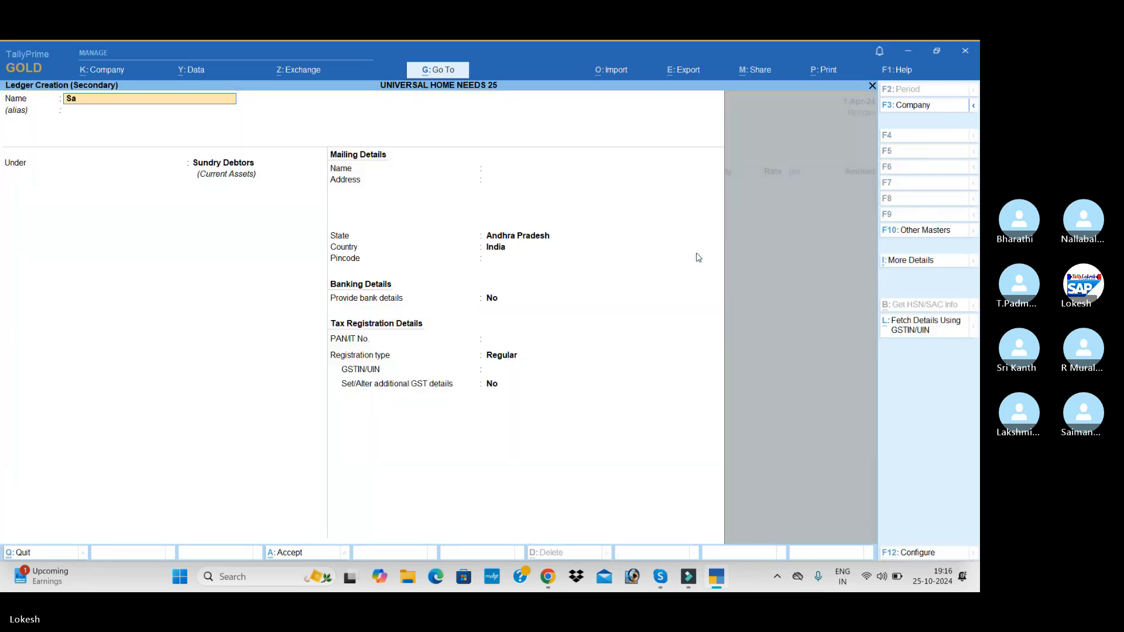
{"action": "type", "text": "les"}
{"action": "key", "text": "Return"}
{"action": "key", "text": "Return"}
{"action": "type", "text": "sa"}
{"action": "key", "text": "Return"}
{"action": "key", "text": "Return"}
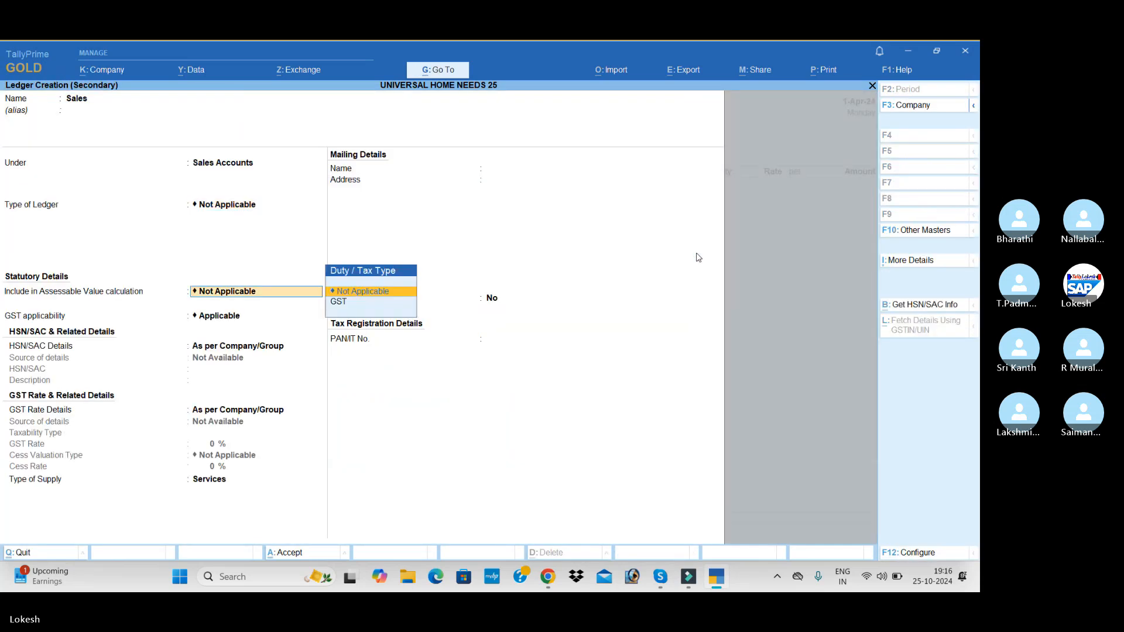
Keep the Sales ledger's GST details as per company, set its type of supply to Goods, and save it
{"action": "key", "text": "Return"}
{"action": "key", "text": "Return"}
{"action": "key", "text": "Return"}
{"action": "key", "text": "Return"}
{"action": "key", "text": "Up"}
{"action": "key", "text": "Return"}
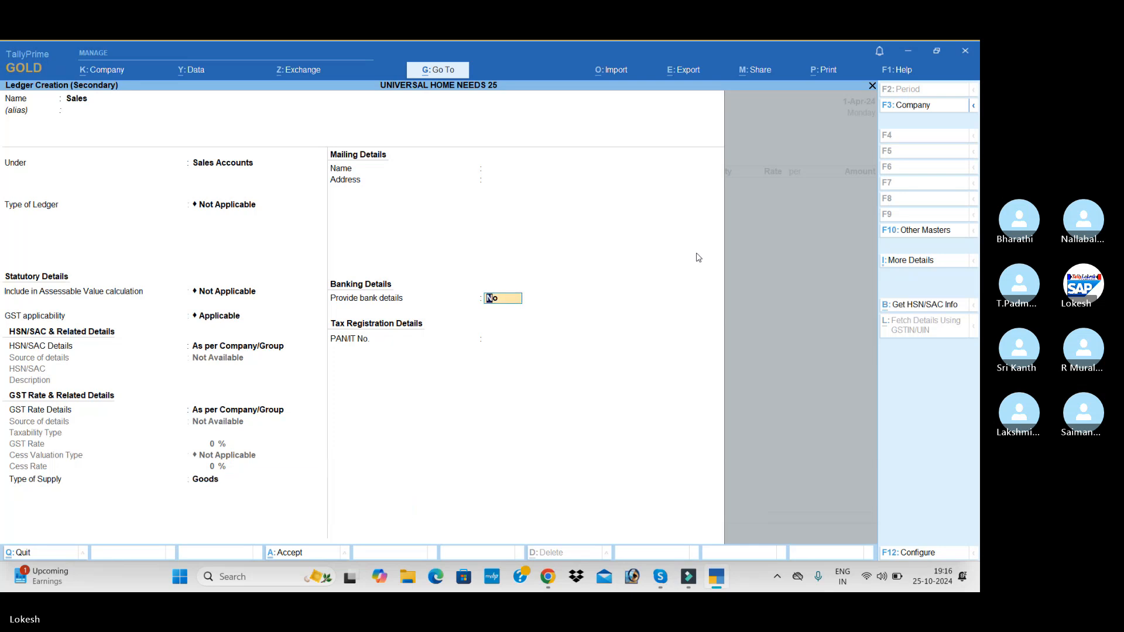
{"action": "key", "text": "Return"}
{"action": "key", "text": "Return"}
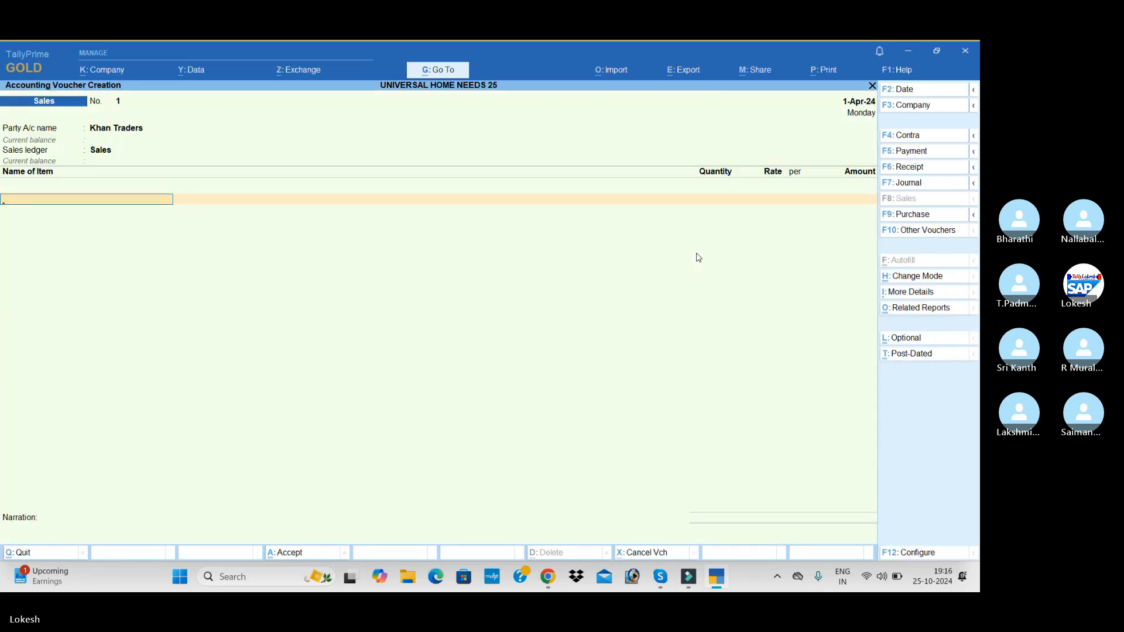
Add Crompton to the sale from batch 985445 with 50 nos at 400, and accept the item line
{"action": "key", "text": "Return"}
{"action": "key", "text": "Return"}
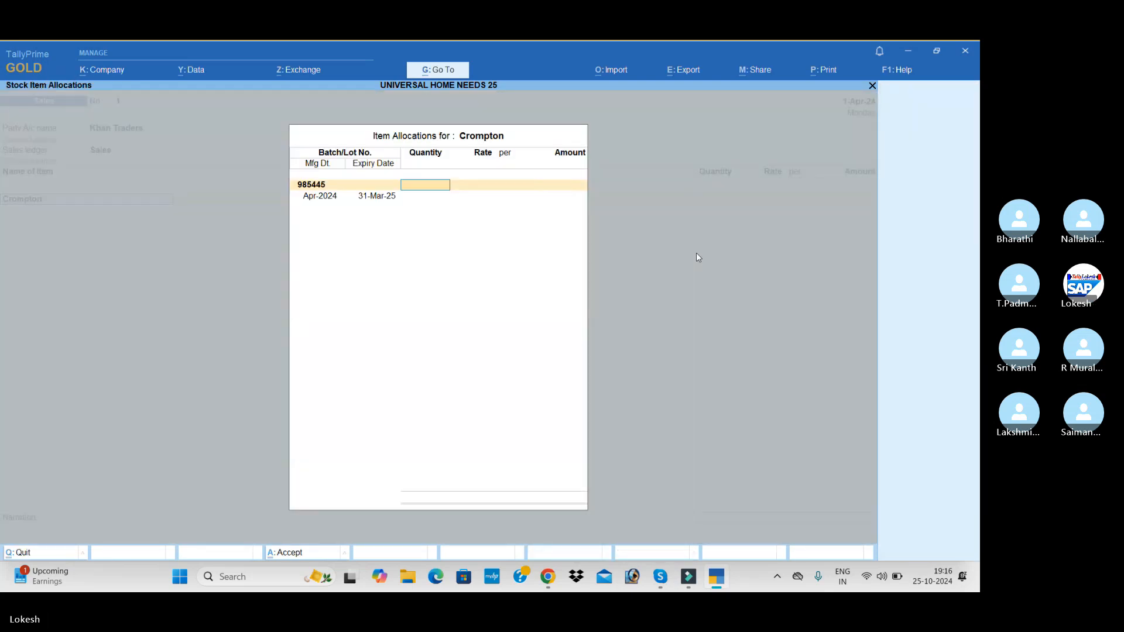
{"action": "type", "text": "50"}
{"action": "key", "text": "Return"}
{"action": "type", "text": "400"}
{"action": "key", "text": "Return"}
{"action": "key", "text": "Return"}
{"action": "key", "text": "Return"}
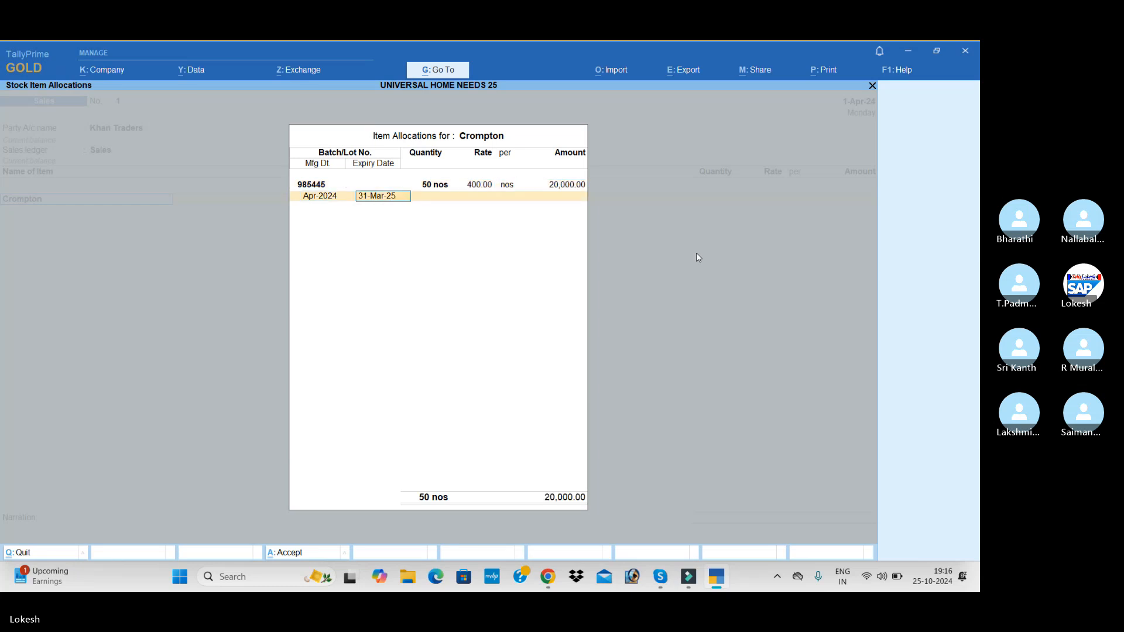
{"action": "key", "text": "Return"}
{"action": "key", "text": "Return"}
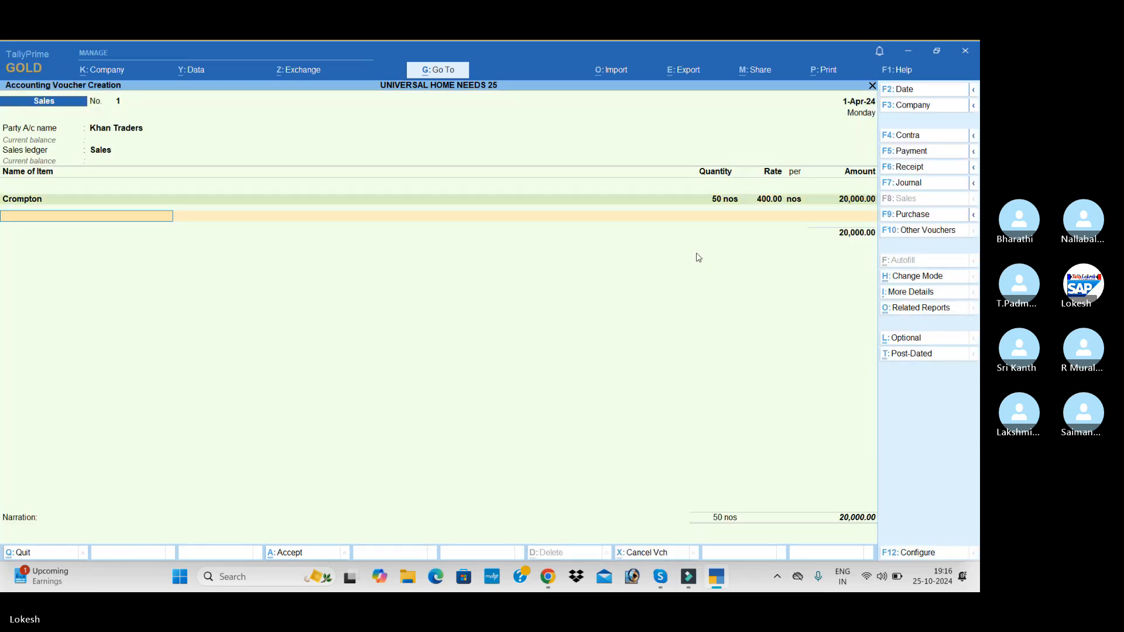
Add Usha Fan to the sale from batch 987455 with 25 nos at 1,200, and accept the item line
{"action": "type", "text": "Ush"}
{"action": "key", "text": "Return"}
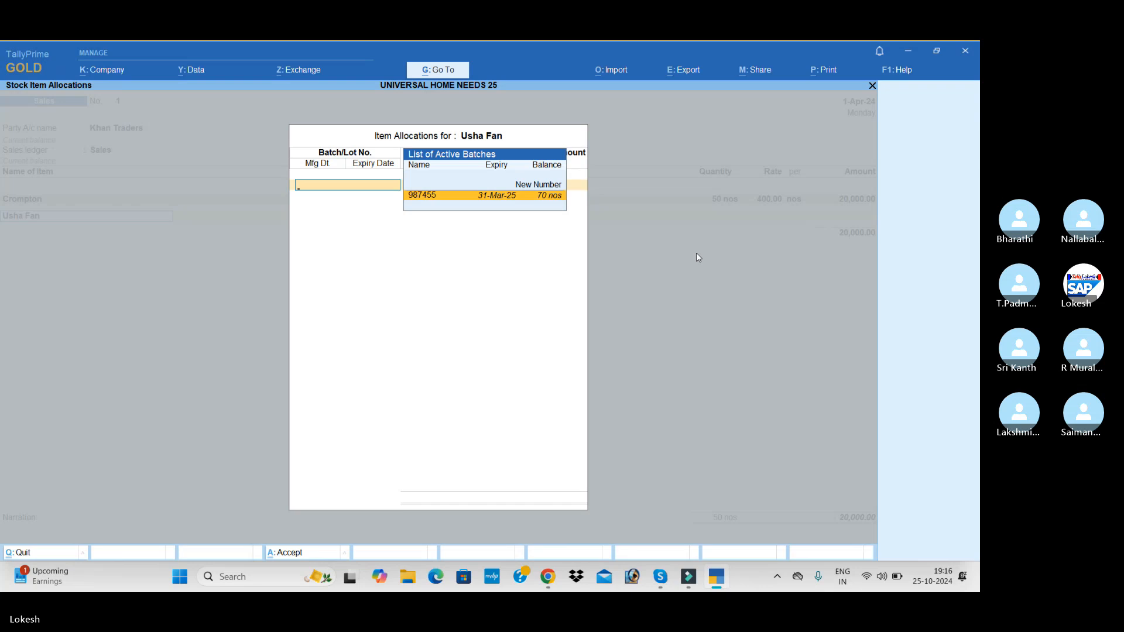
{"action": "key", "text": "Return"}
{"action": "type", "text": "25"}
{"action": "key", "text": "Return"}
{"action": "type", "text": "1,2"}
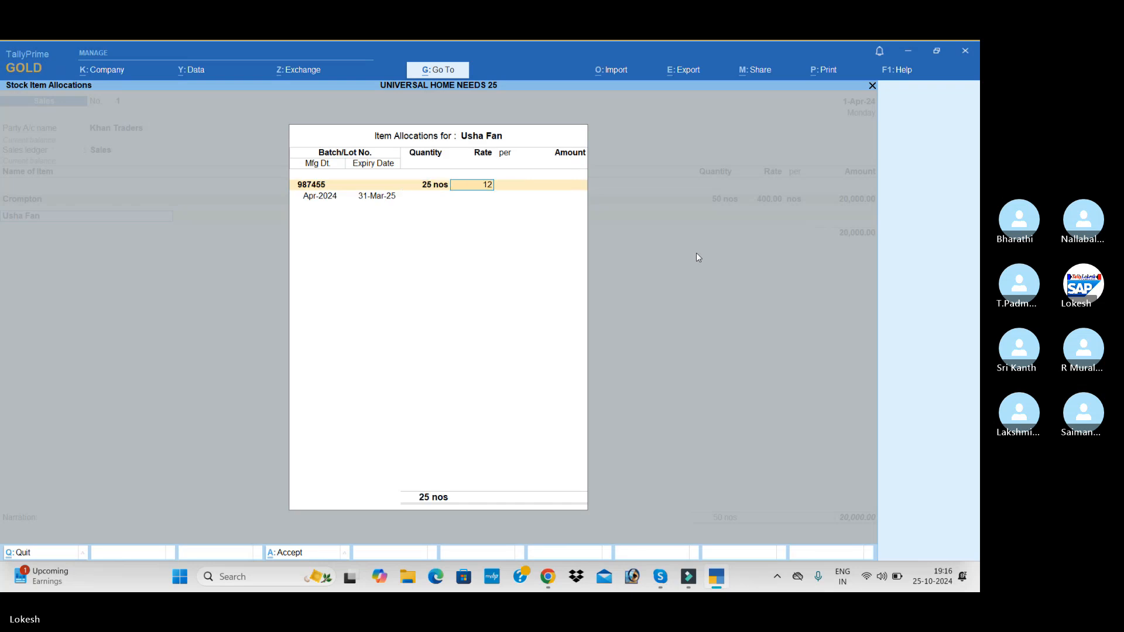
{"action": "type", "text": "00"}
{"action": "key", "text": "Return"}
{"action": "key", "text": "Return"}
{"action": "key", "text": "Return"}
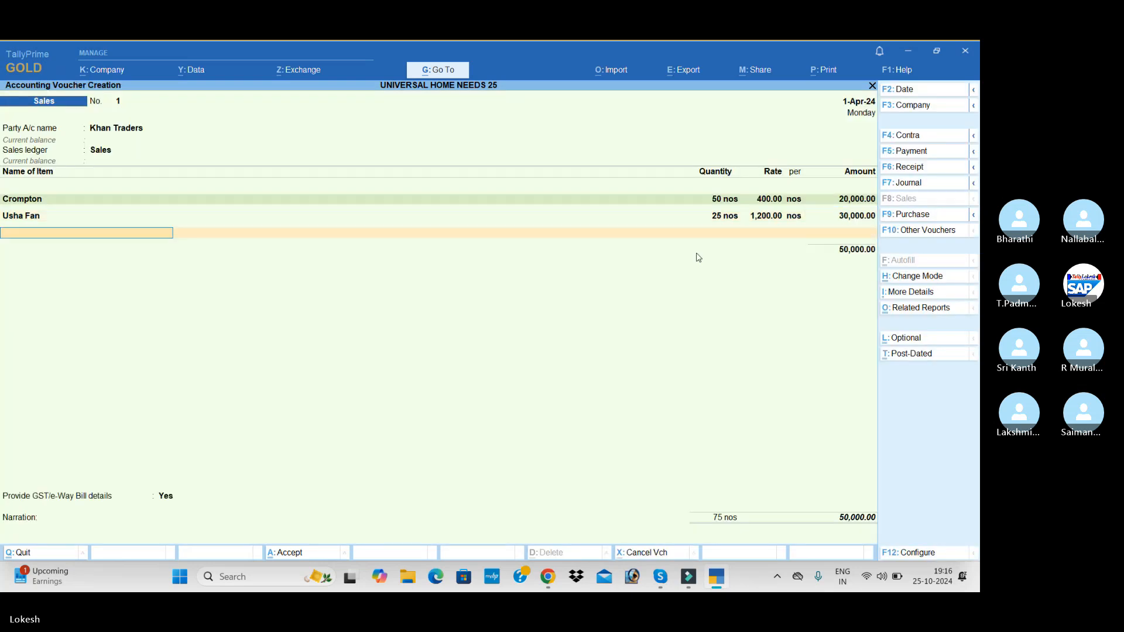
Add Sony Classic to the sale from batch 654124 with a quantity of 45
{"action": "type", "text": "S"}
{"action": "key", "text": "Return"}
{"action": "key", "text": "Return"}
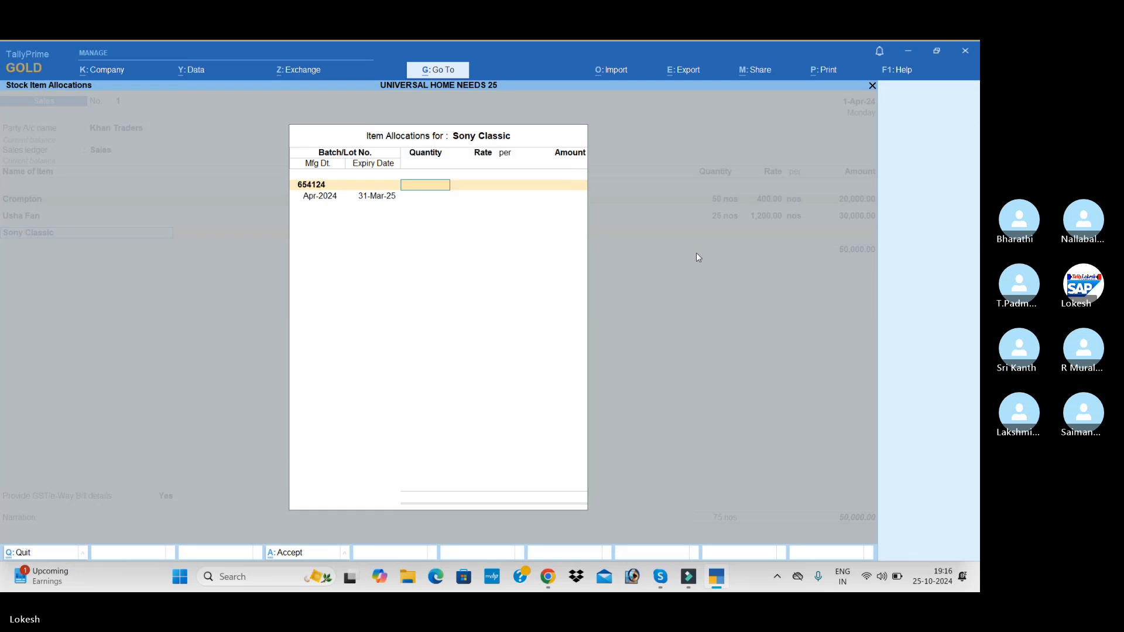
{"action": "type", "text": "45"}
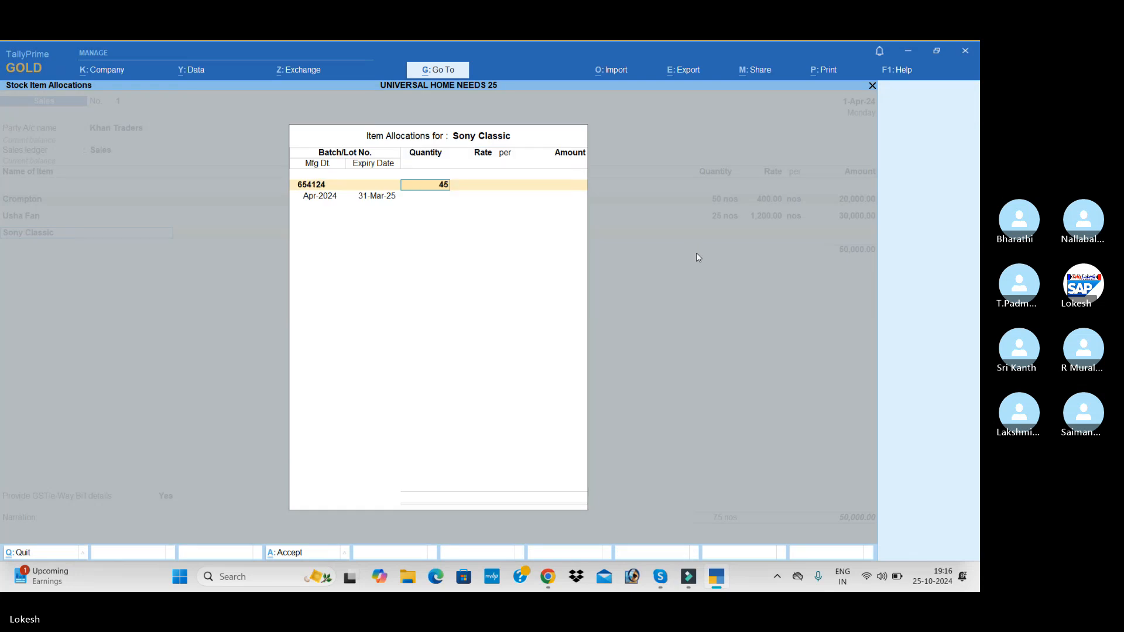